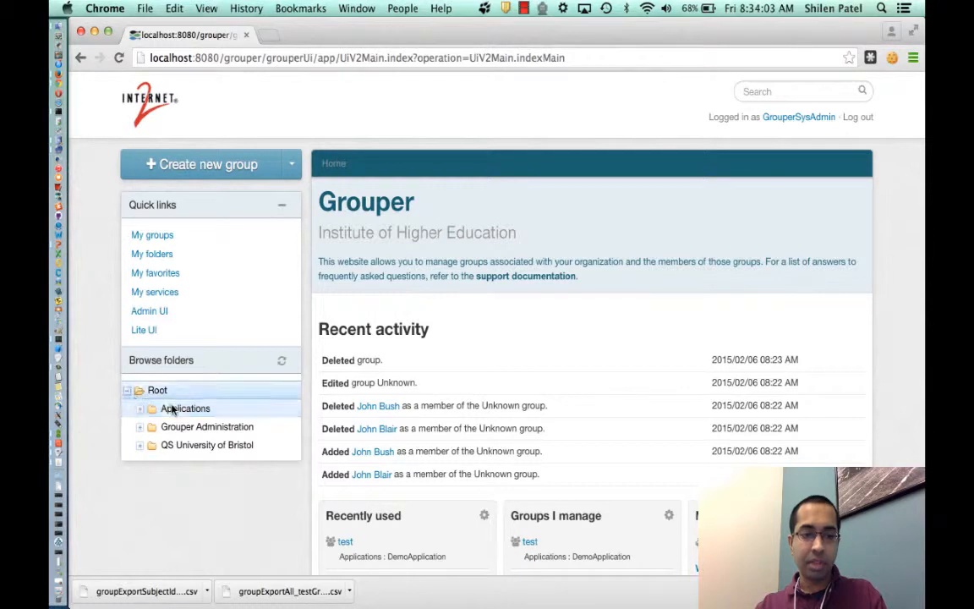
Step: Open the users group inside the Applications:DemoApplication folder
click(141, 408)
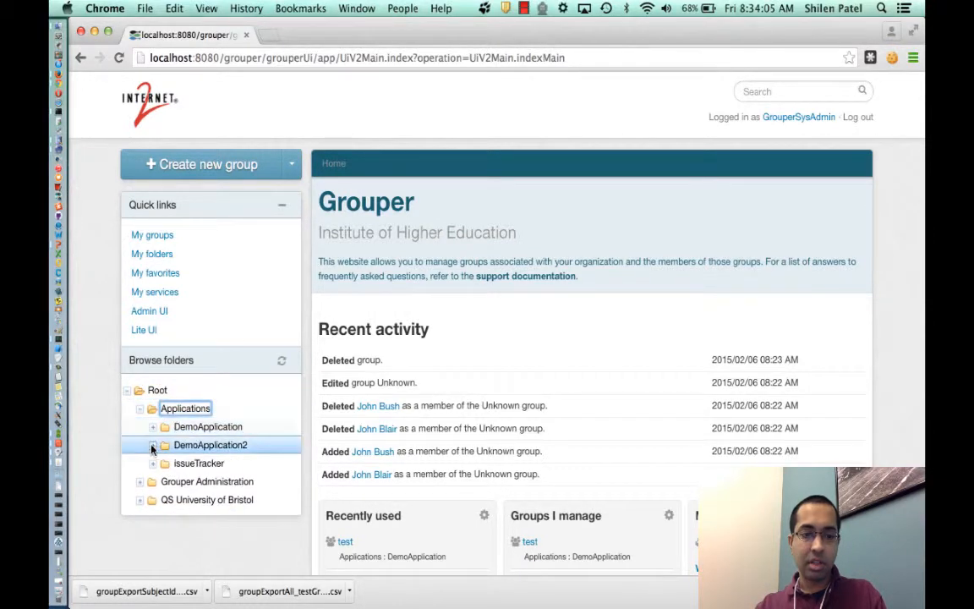
click(153, 427)
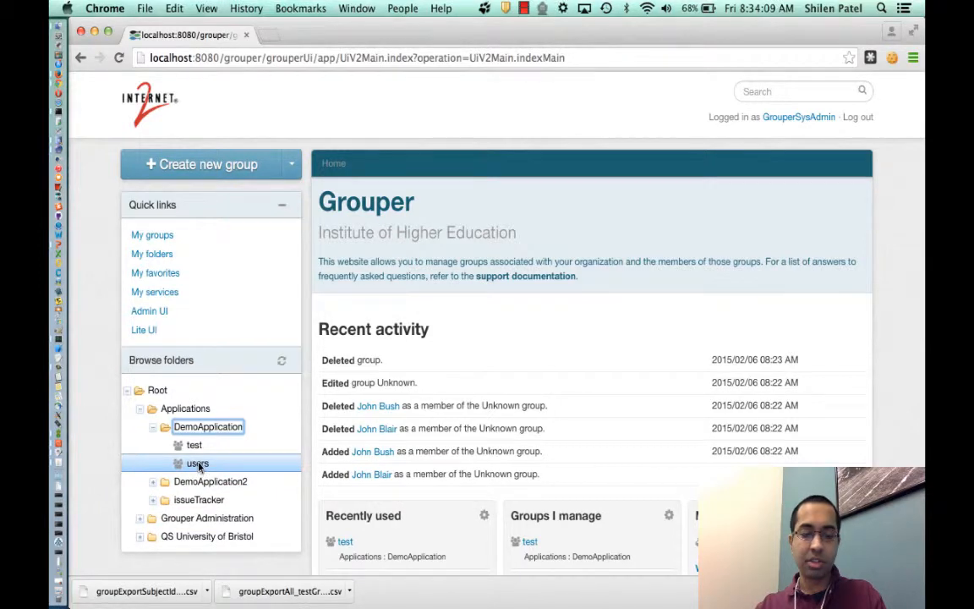
click(198, 464)
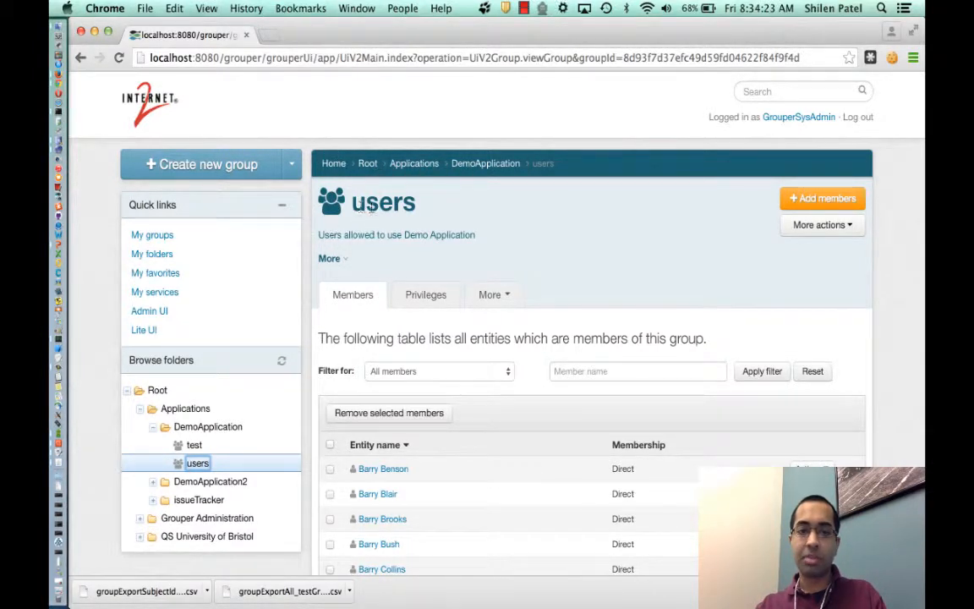
Step: Examine the users group's description and its extended details, including path, creator, type and UUID, and collapse the details
drag(318, 235, 485, 241)
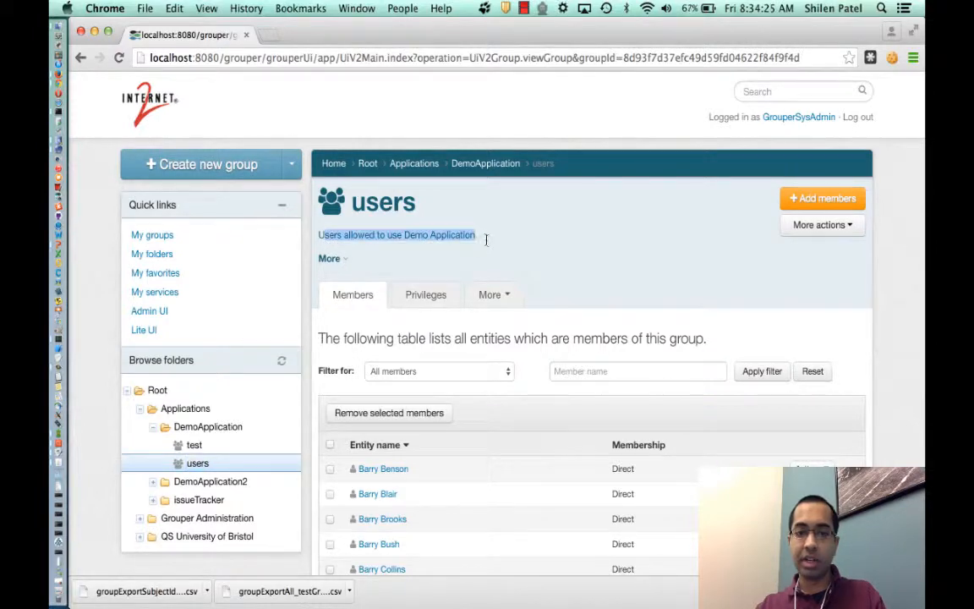
click(497, 245)
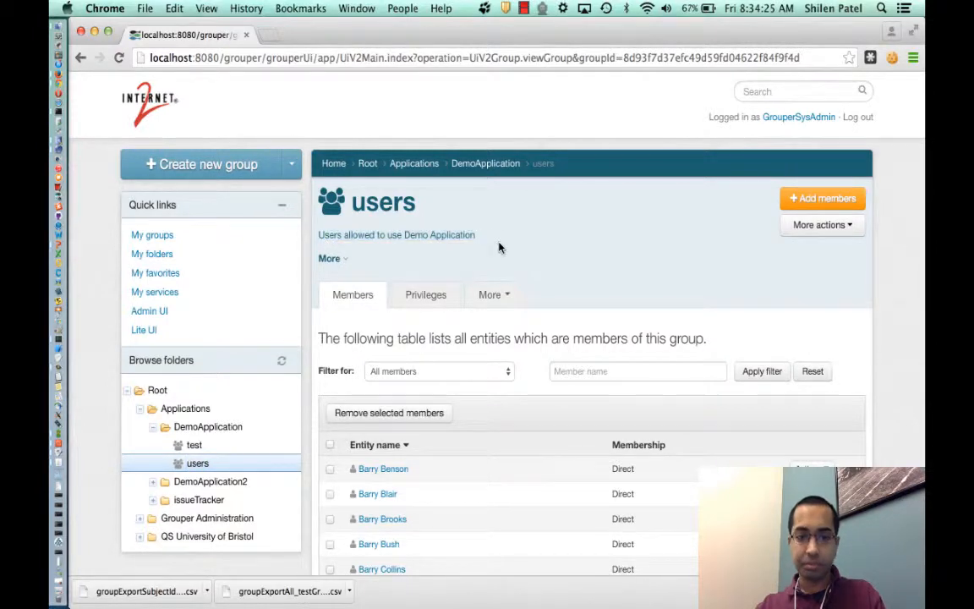
click(328, 260)
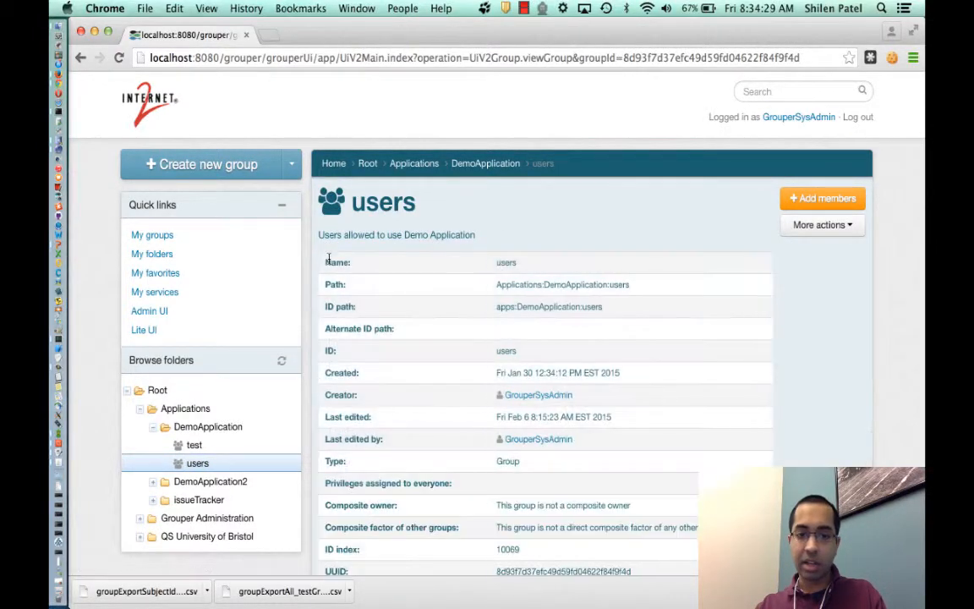
scroll(505, 272, down, 1)
scroll(505, 274, down, 1)
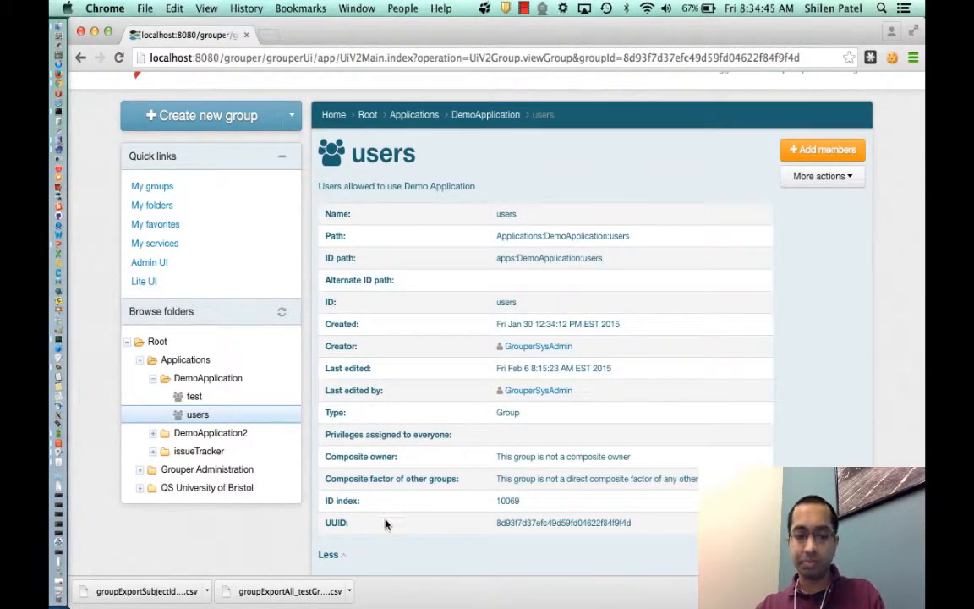
click(327, 554)
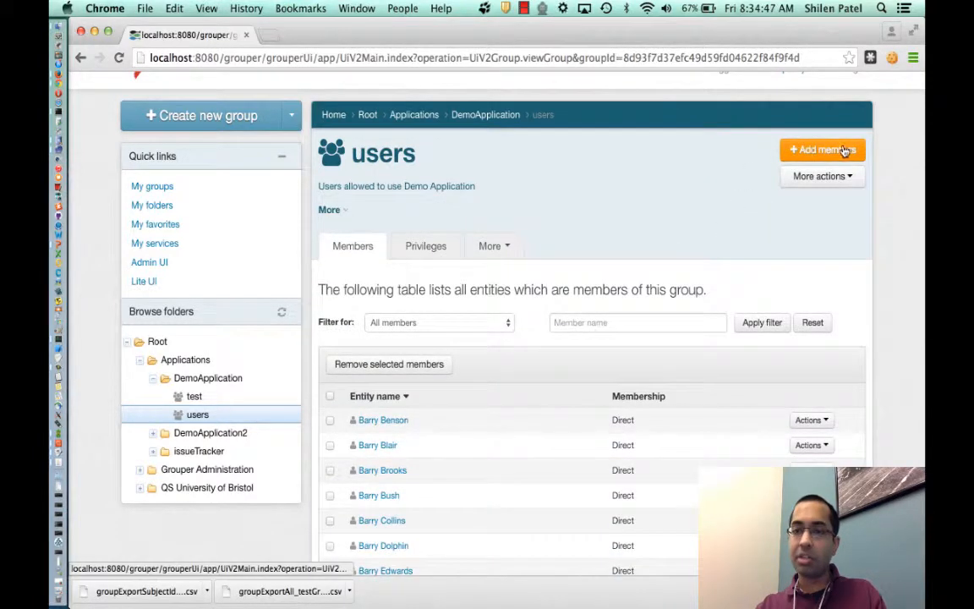
Step: Examine the additional actions offered for the users group and its views of memberships and privileges elsewhere
click(809, 179)
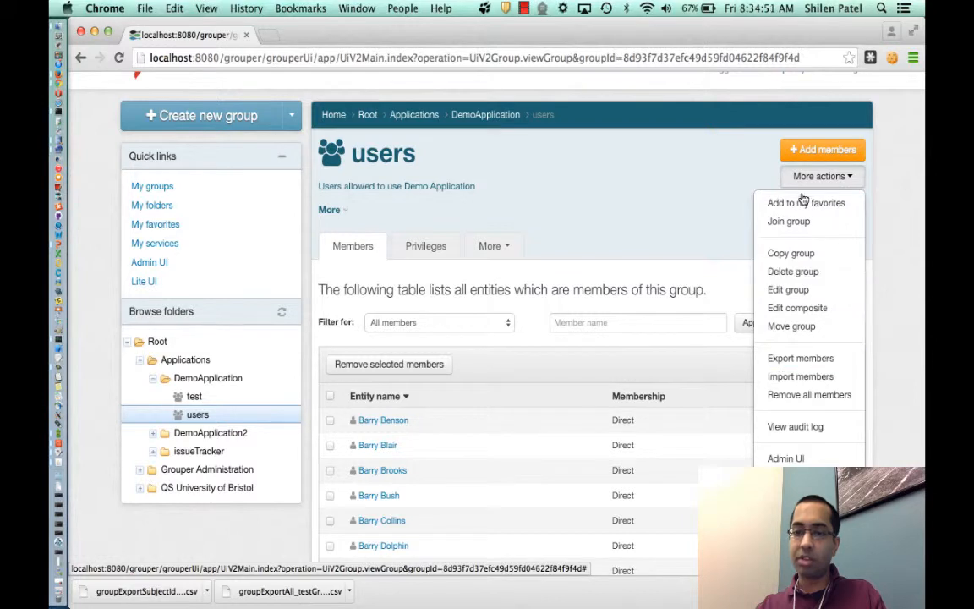
click(654, 207)
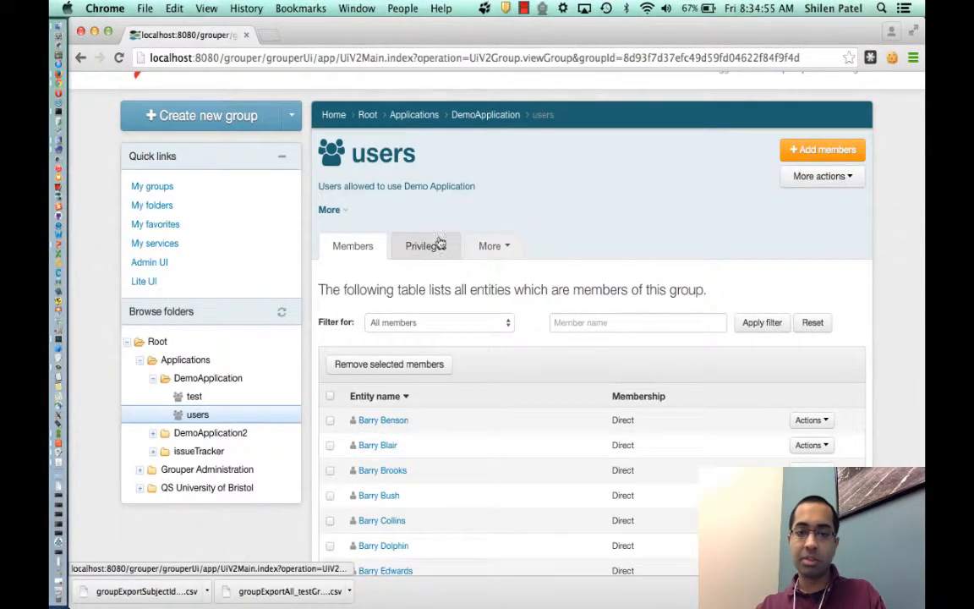
click(502, 251)
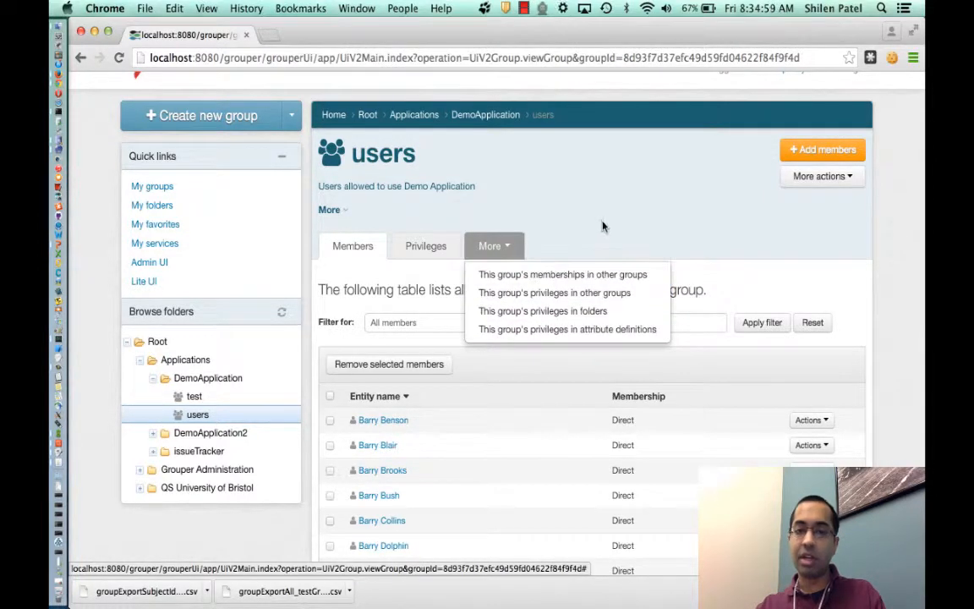
click(670, 222)
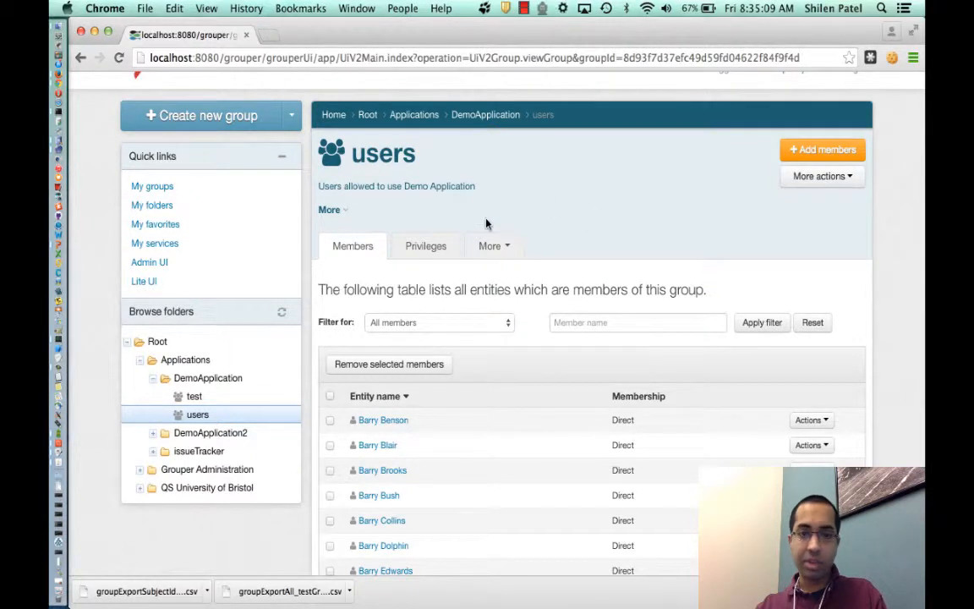
scroll(486, 223, up, 2)
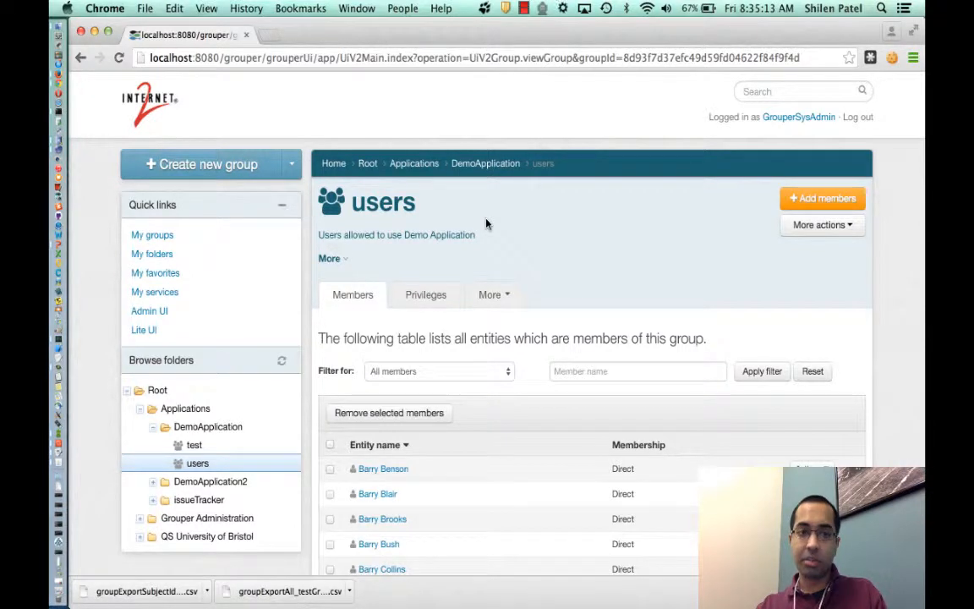
Step: Start a new group in the Applications:DemoApplication folder and name it demo-group
click(181, 161)
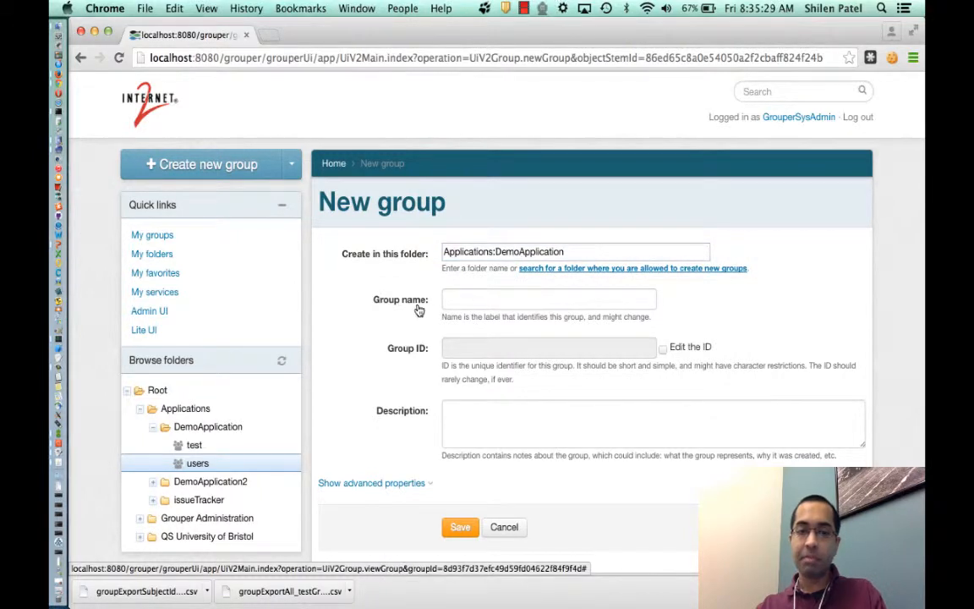
click(465, 302)
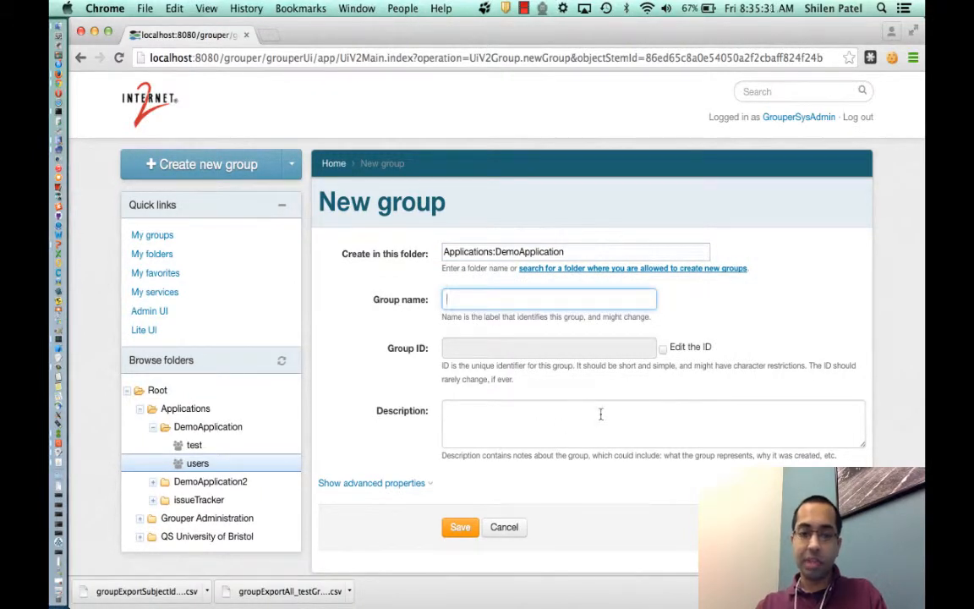
text(demo)
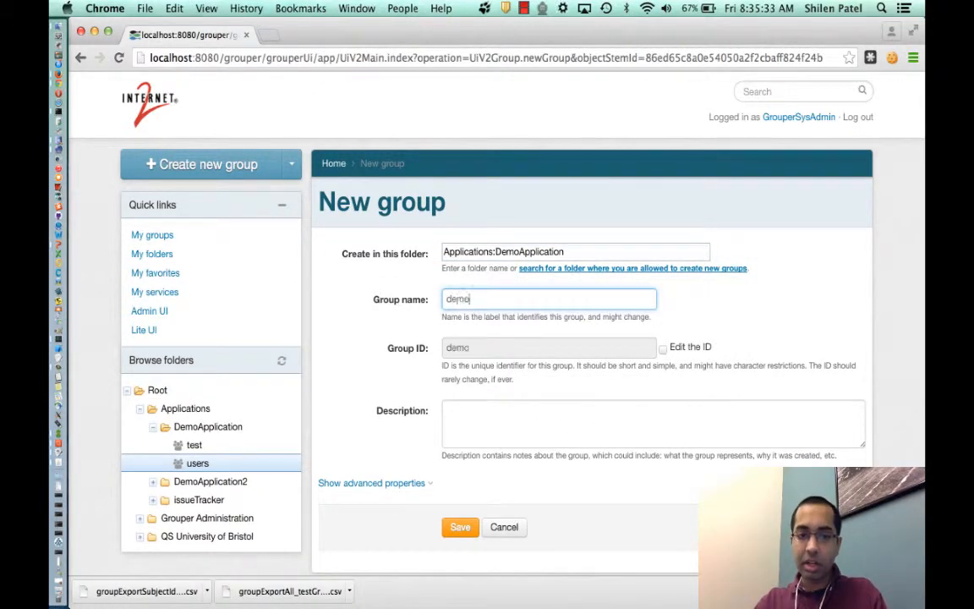
text(-g)
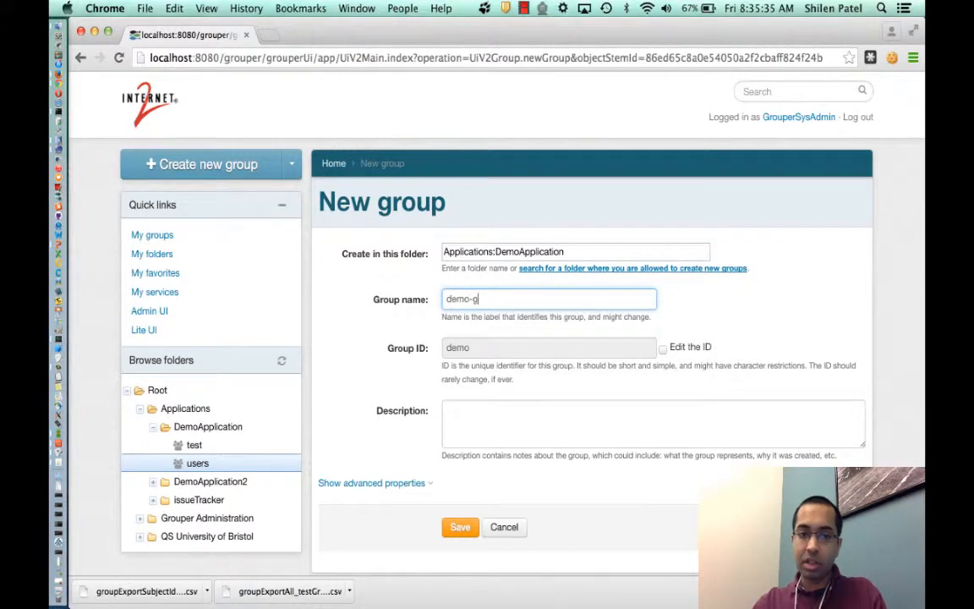
text(roup)
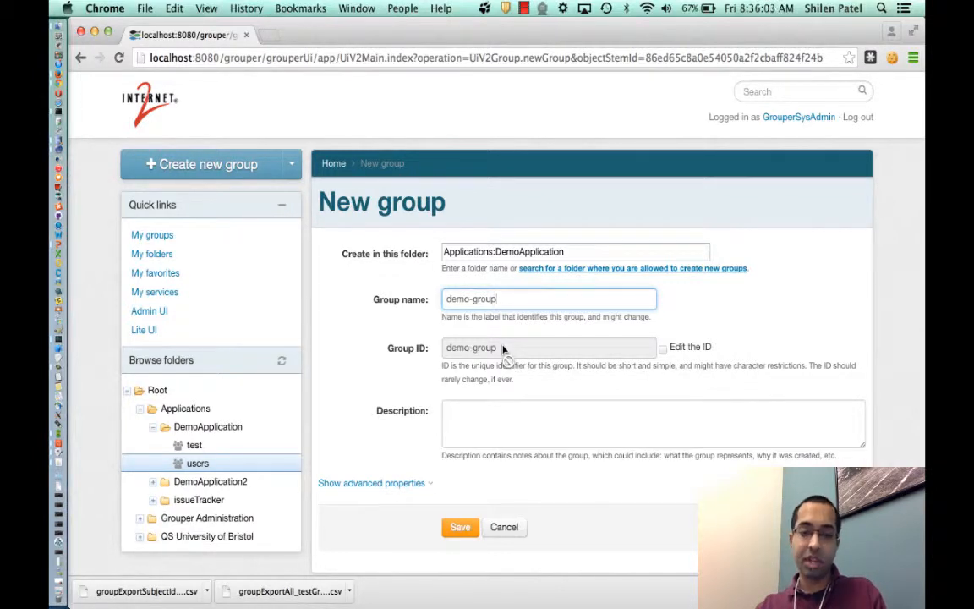
Step: Enter "Group for demo purposes." as the new group's description
click(488, 434)
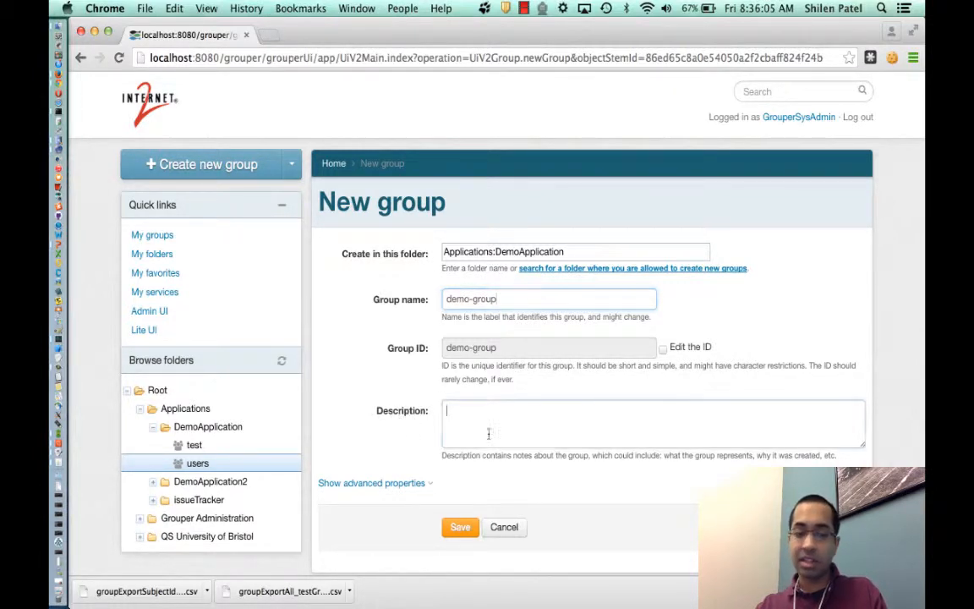
text(G)
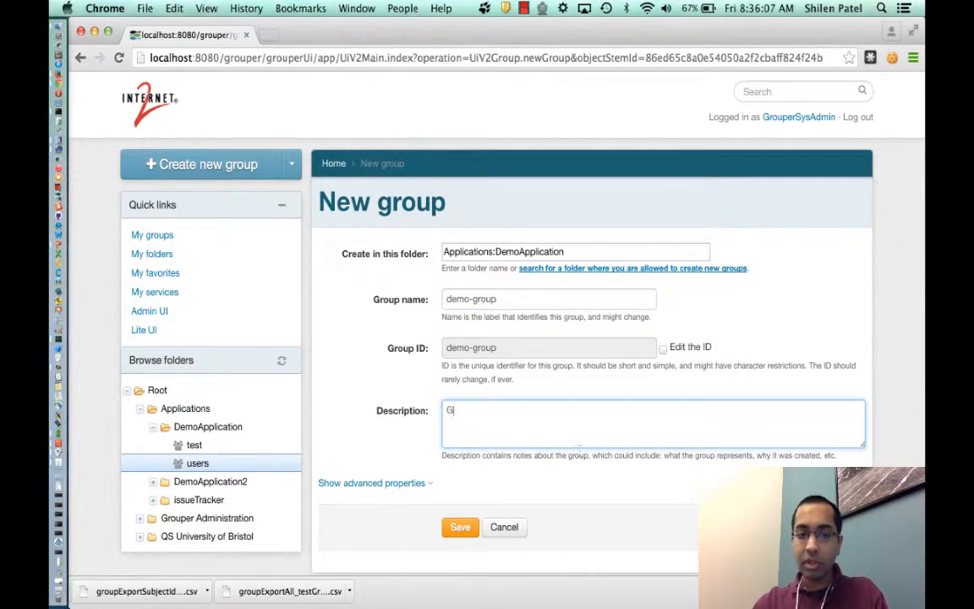
text(roup for)
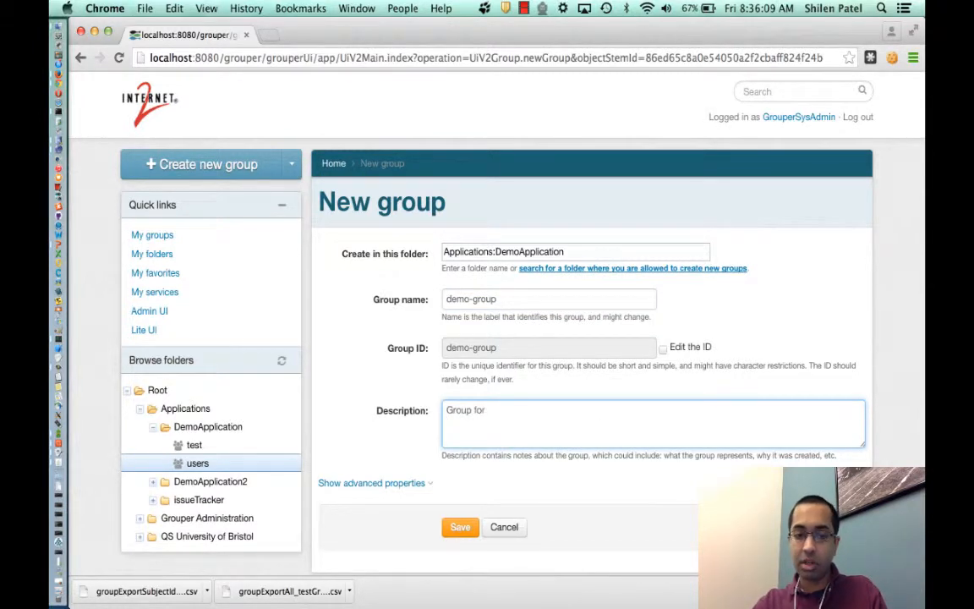
text( demo purpos)
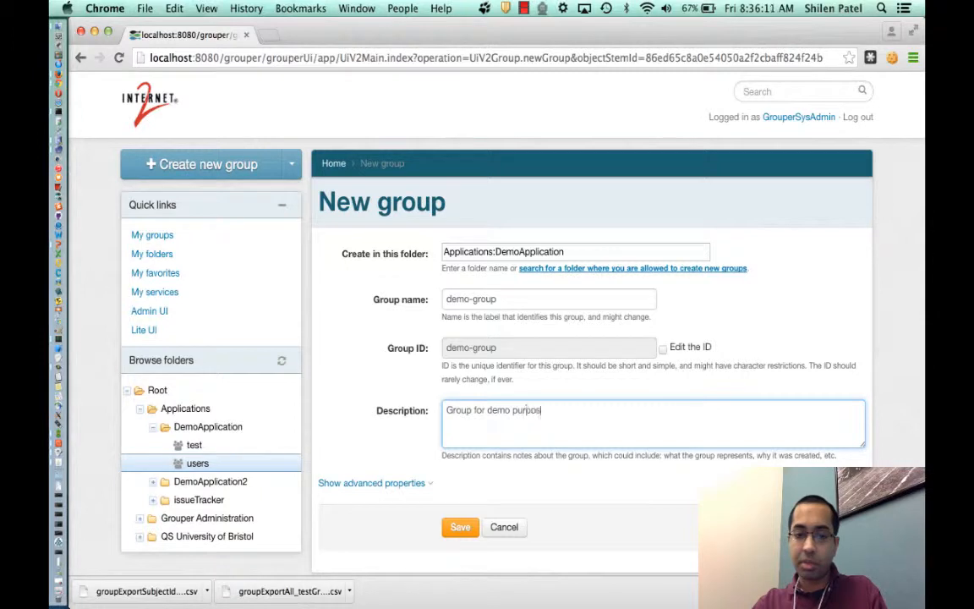
text(es.)
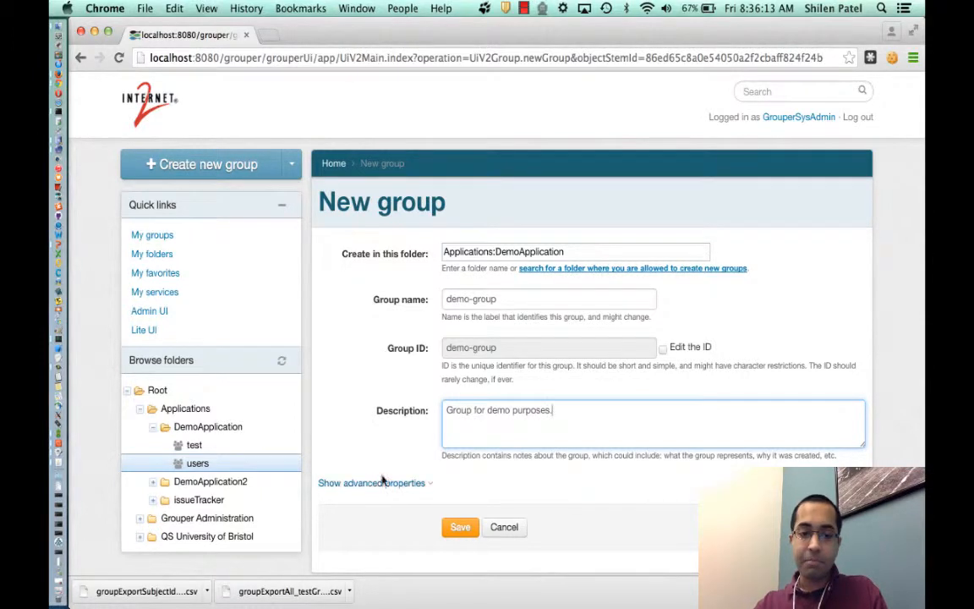
Step: Show the advanced properties, leave all privileges for everyone unassigned and the type as Group, and save the new group
scroll(383, 457, down, 2)
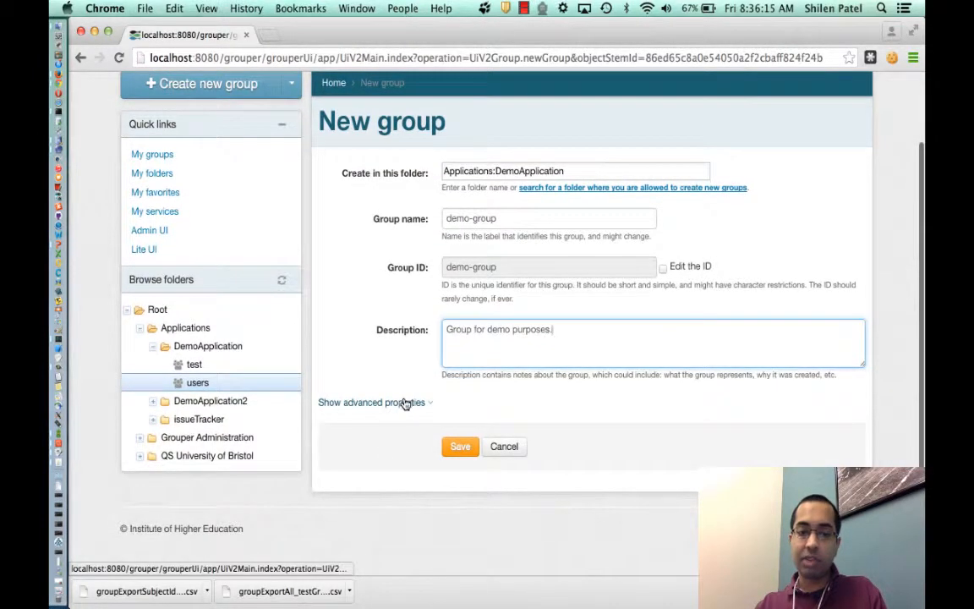
click(375, 404)
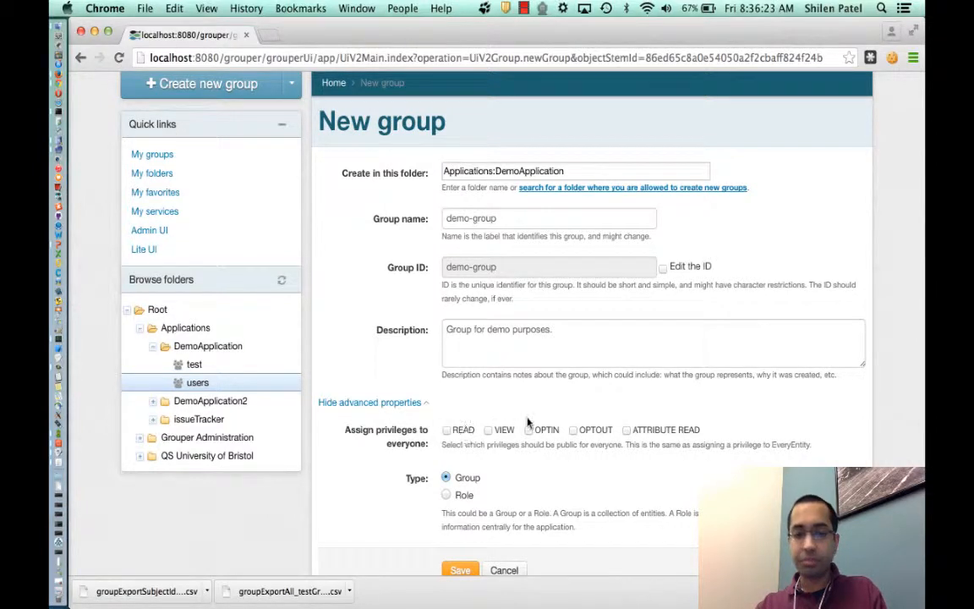
click(447, 431)
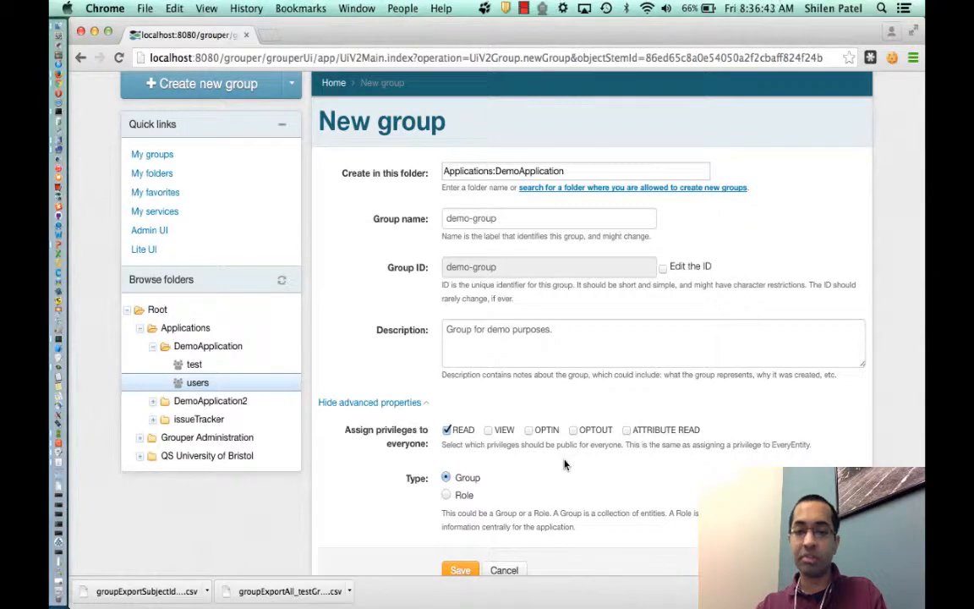
click(447, 430)
scroll(470, 453, down, 2)
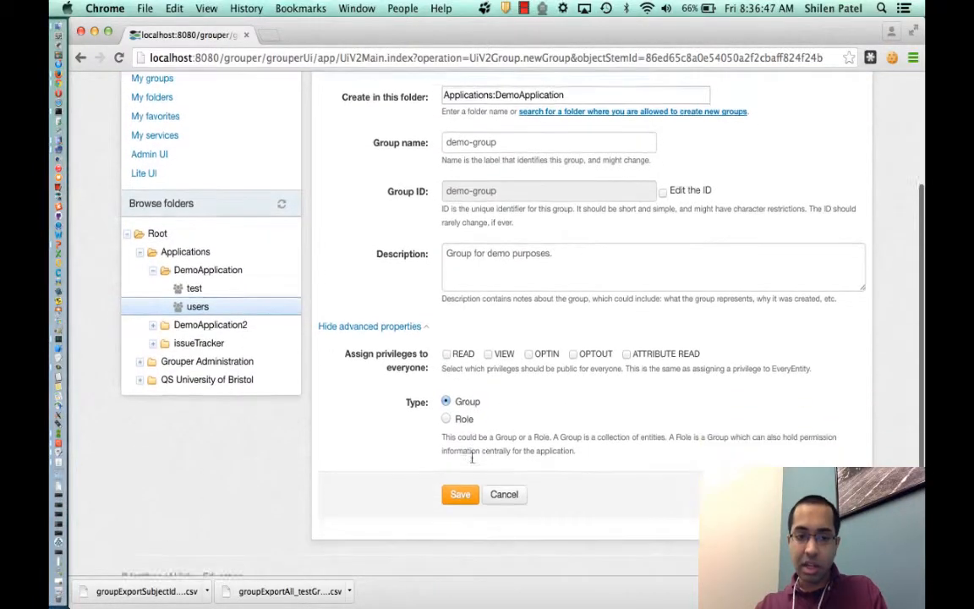
scroll(471, 457, down, 1)
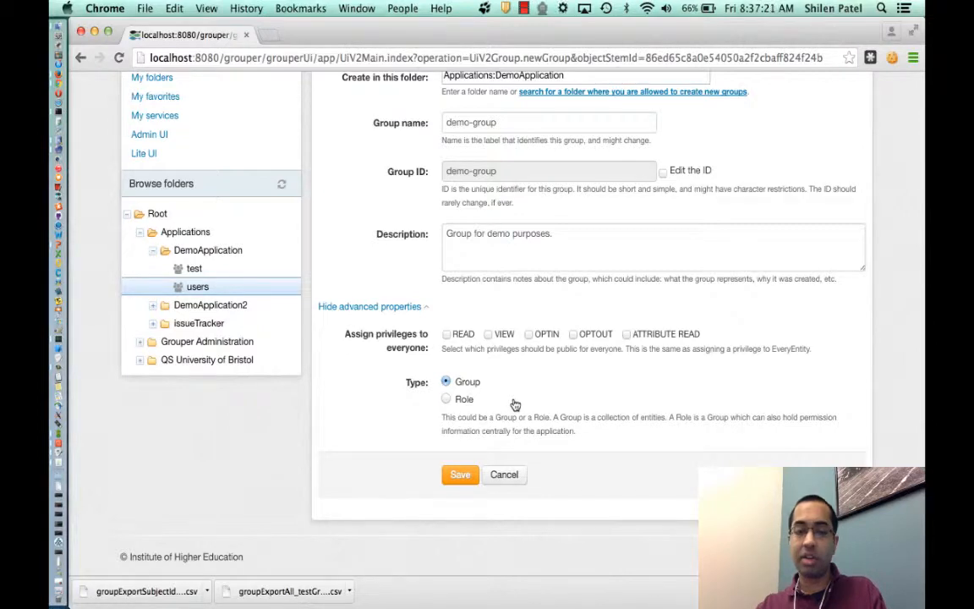
click(456, 474)
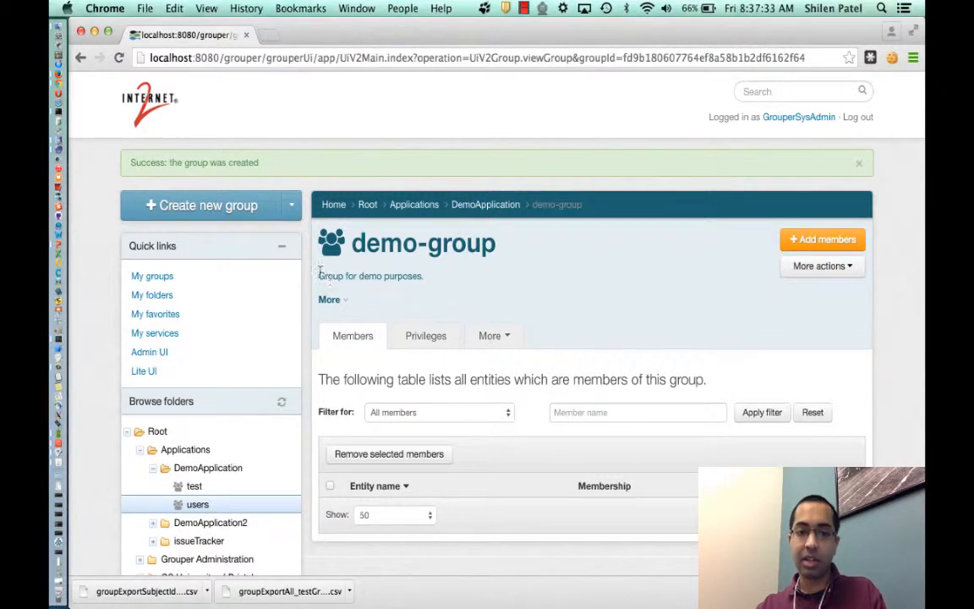
Step: Begin adding a member to demo-group by looking up the person's first name and picking the matching entity
drag(321, 276, 427, 281)
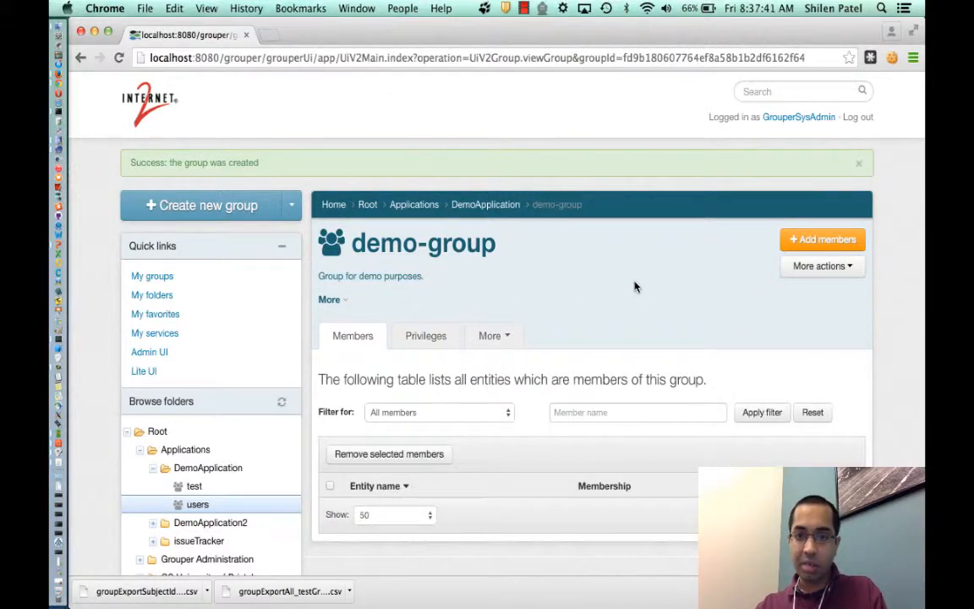
click(820, 244)
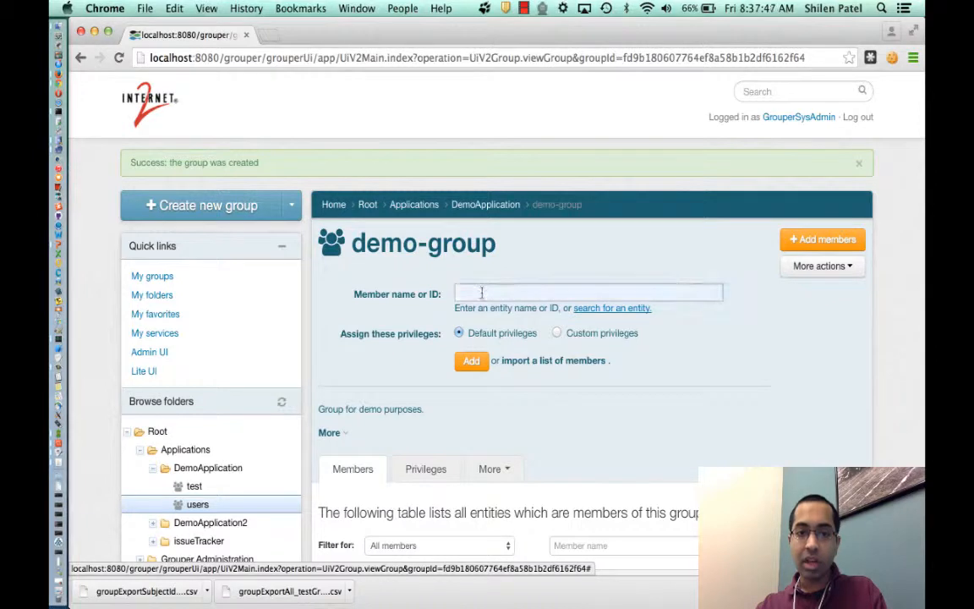
click(463, 292)
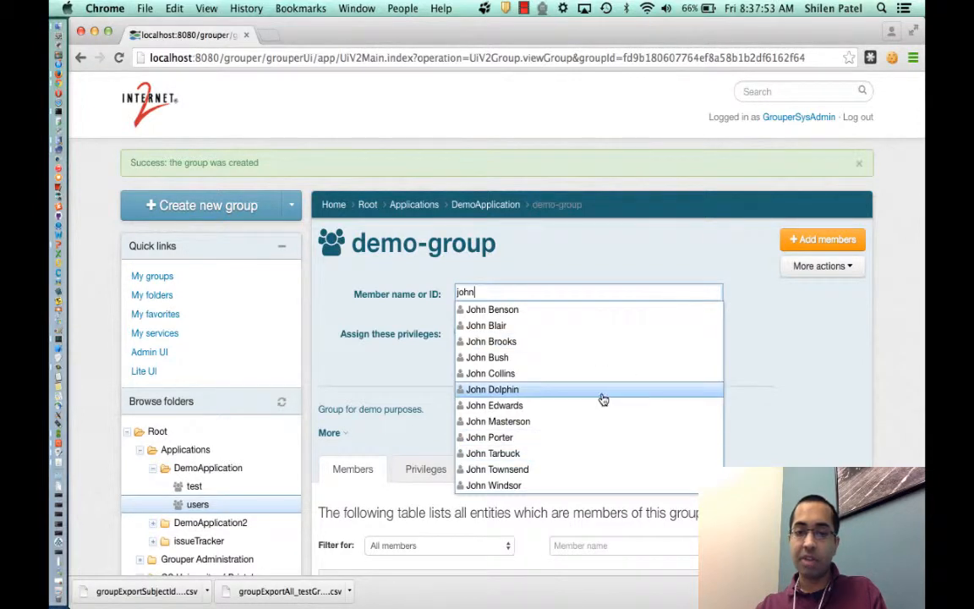
click(500, 378)
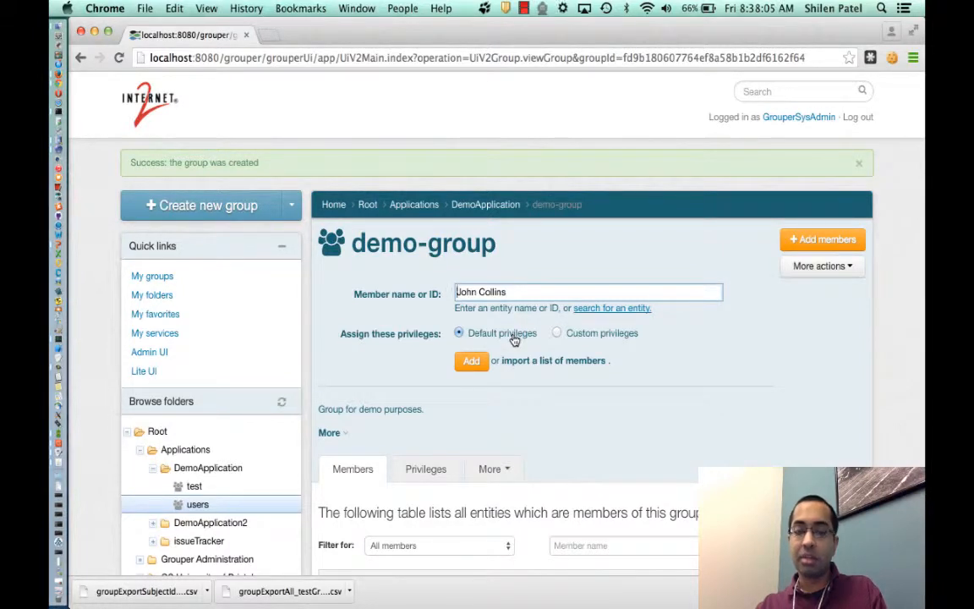
Step: Choose custom privileges, try out the ADMIN and UPDATE options, and add the selected person to demo-group with only MEMBER assigned
click(590, 336)
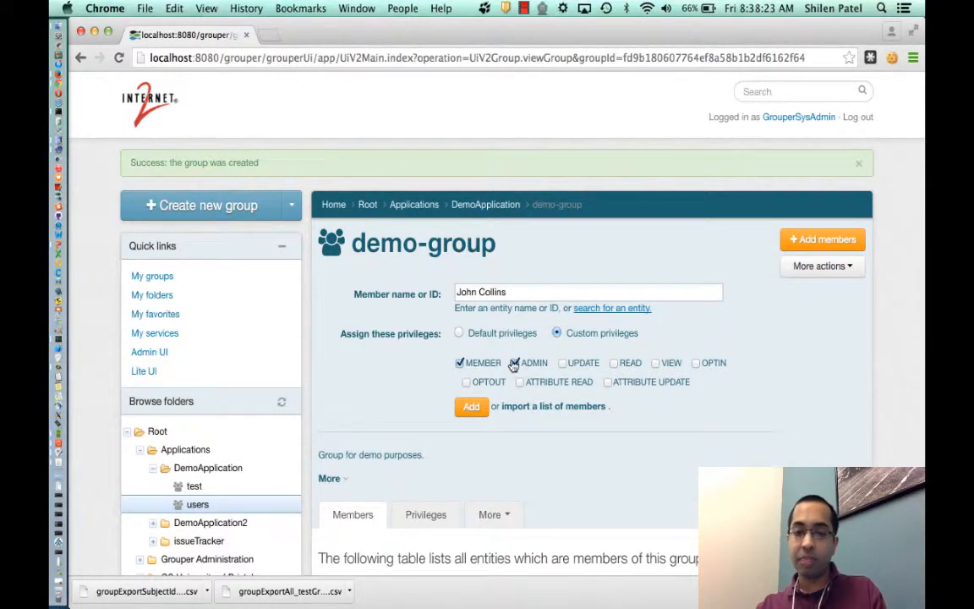
click(515, 363)
click(563, 364)
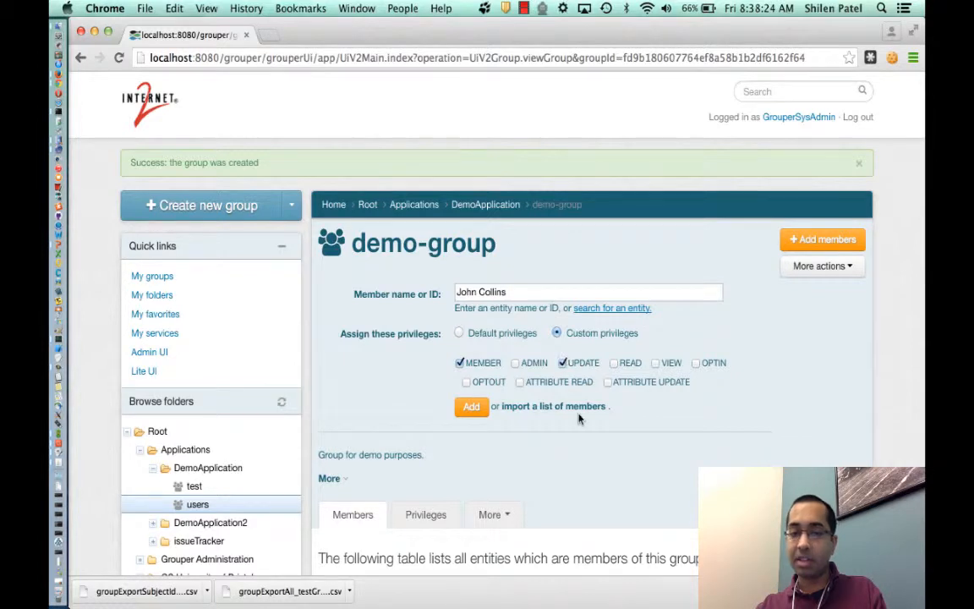
click(563, 363)
click(459, 363)
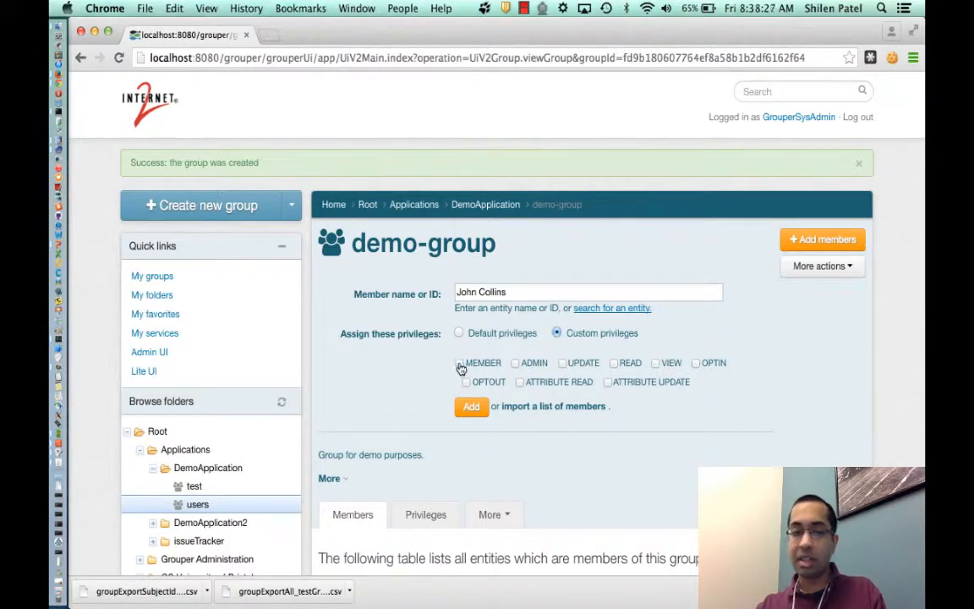
click(562, 363)
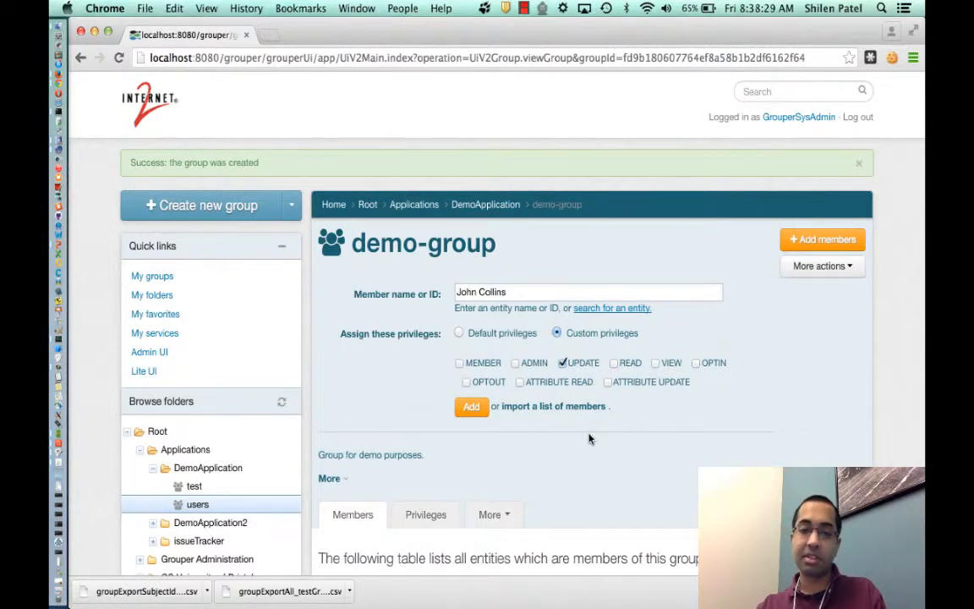
click(563, 363)
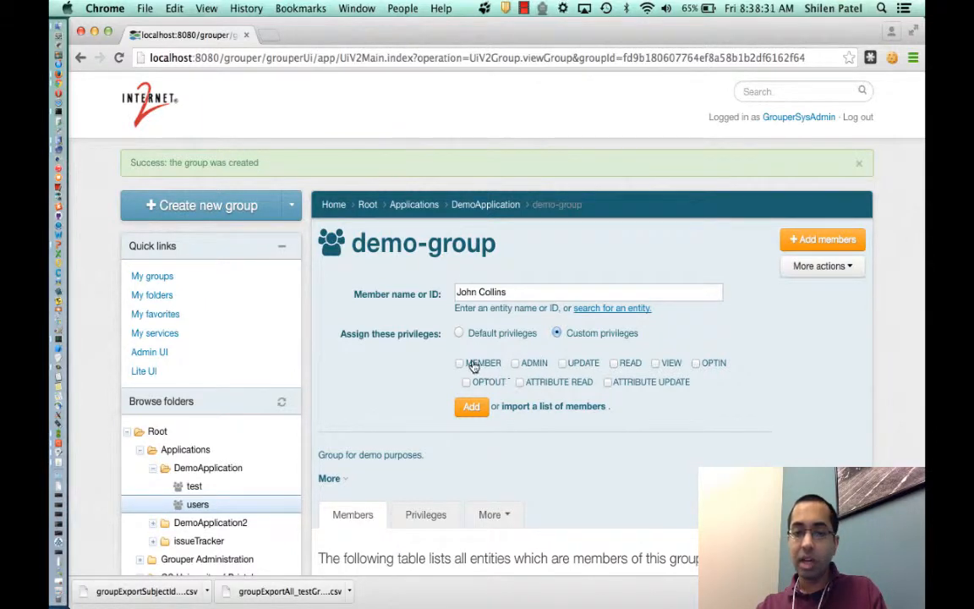
click(459, 362)
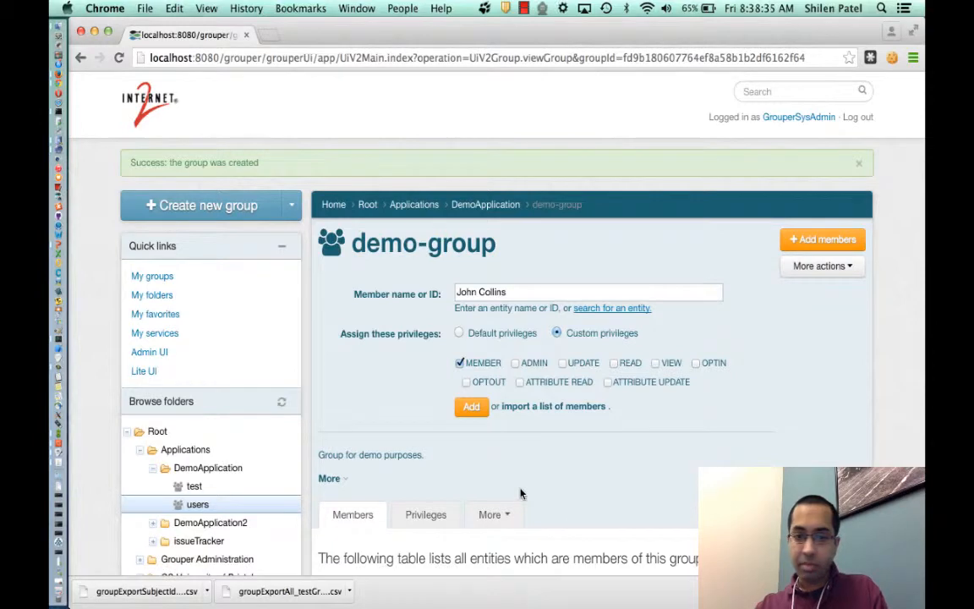
click(471, 409)
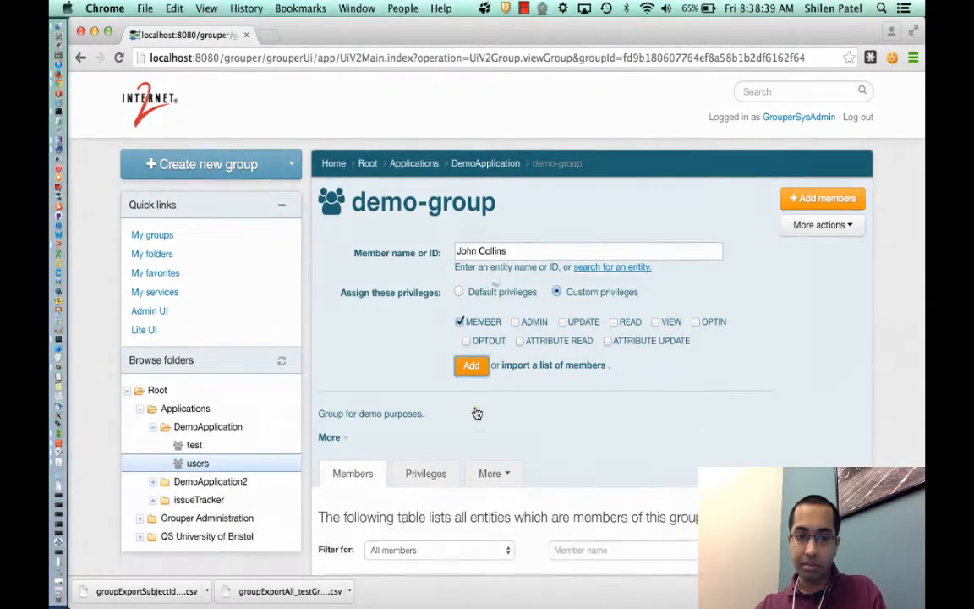
scroll(594, 396, down, 5)
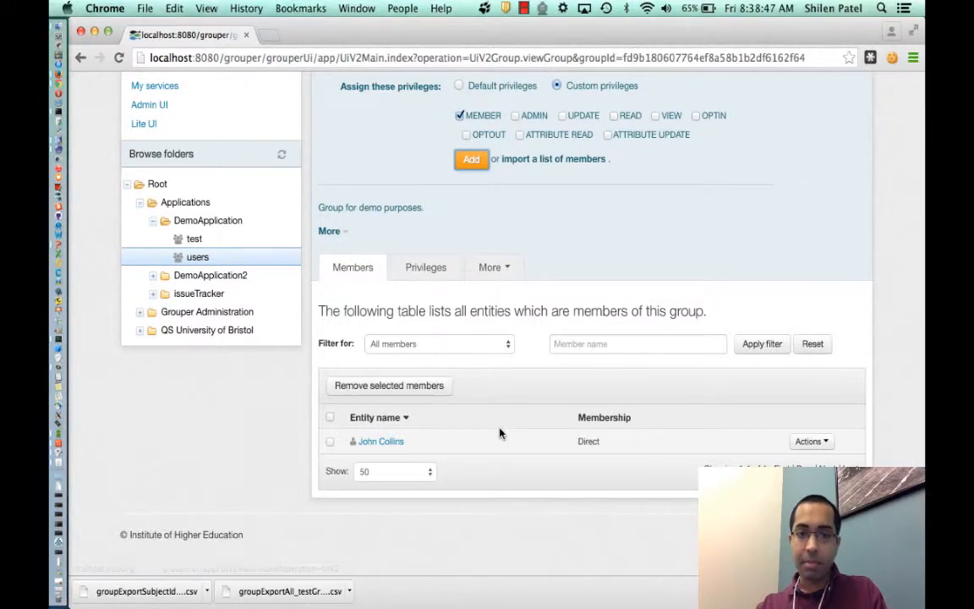
Step: Look up a second person by first name and add the matching entity to demo-group with only the MEMBER privilege
scroll(499, 433, up, 4)
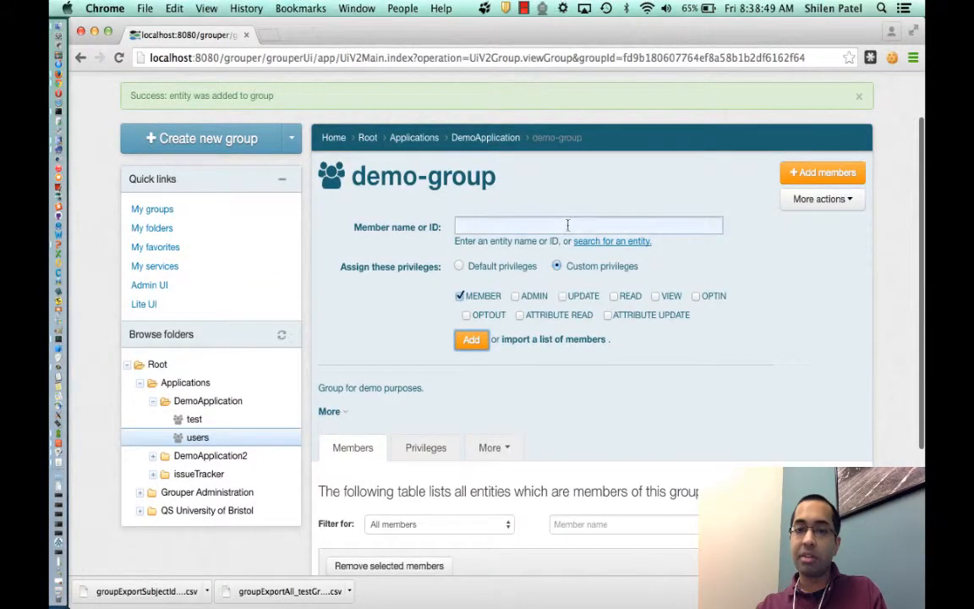
click(508, 225)
text(john)
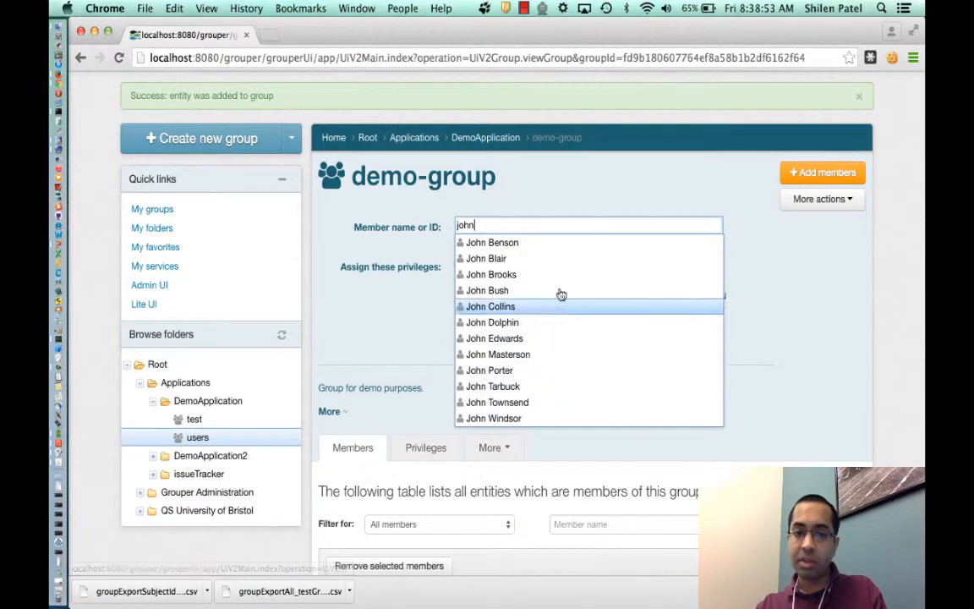
click(511, 291)
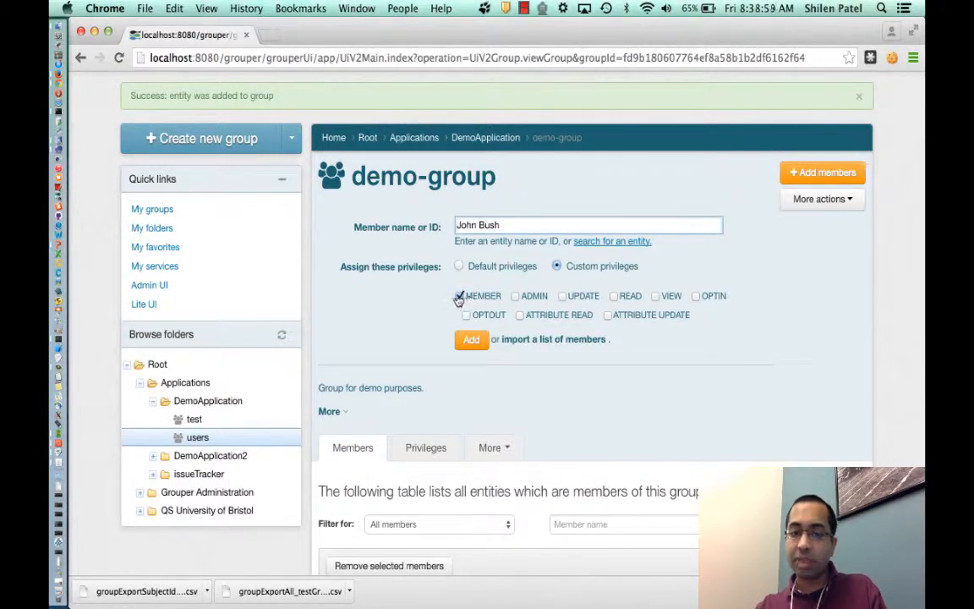
click(470, 340)
scroll(491, 376, down, 5)
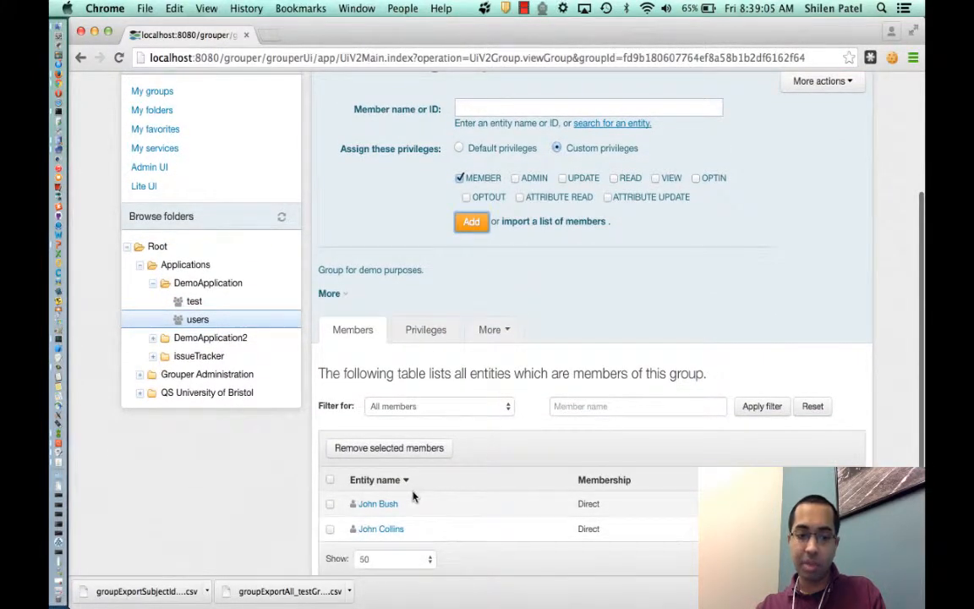
Step: Open the entity search, review the data sources it can be limited to, and close it without searching
scroll(536, 471, up, 5)
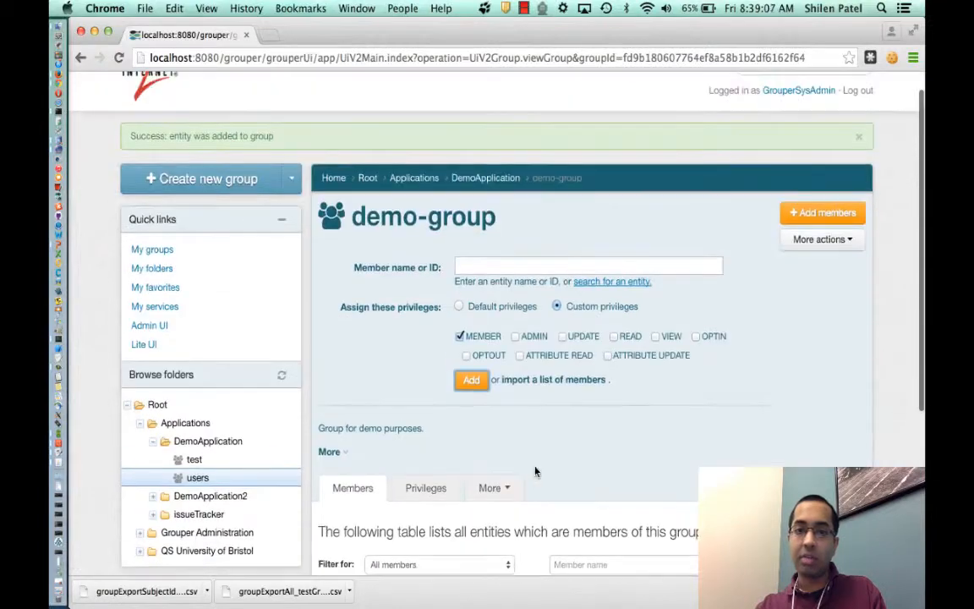
click(616, 282)
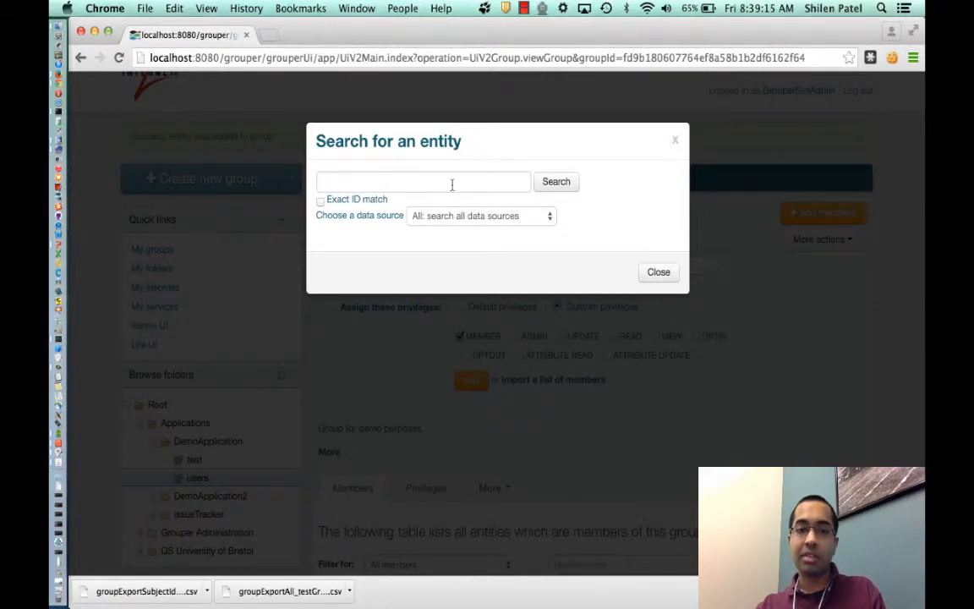
click(437, 222)
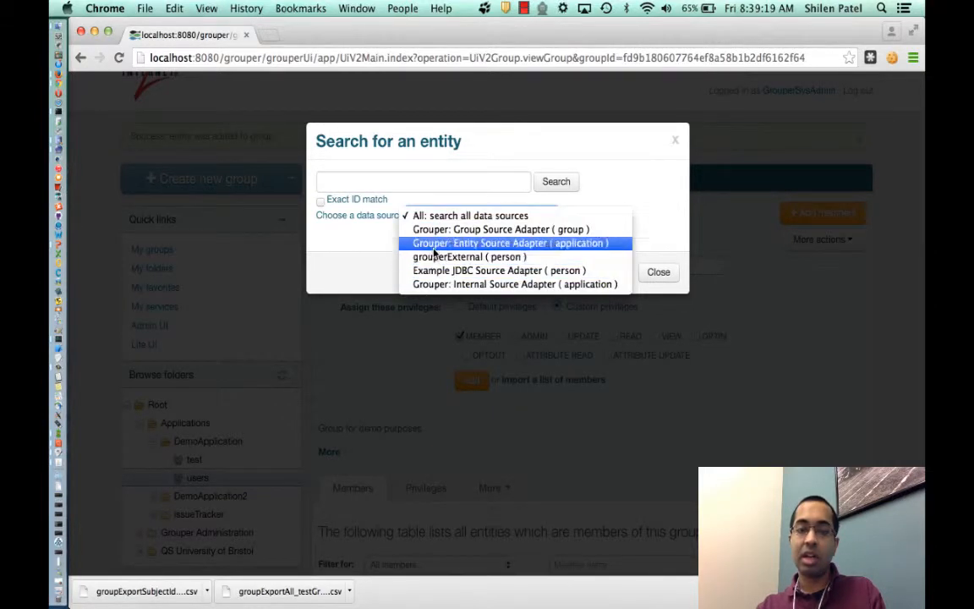
click(359, 273)
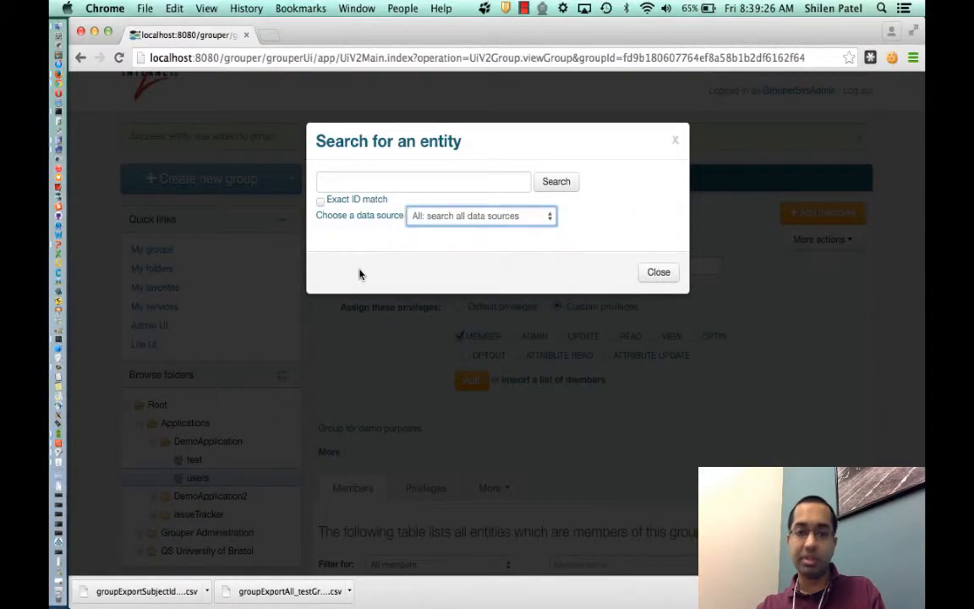
click(659, 273)
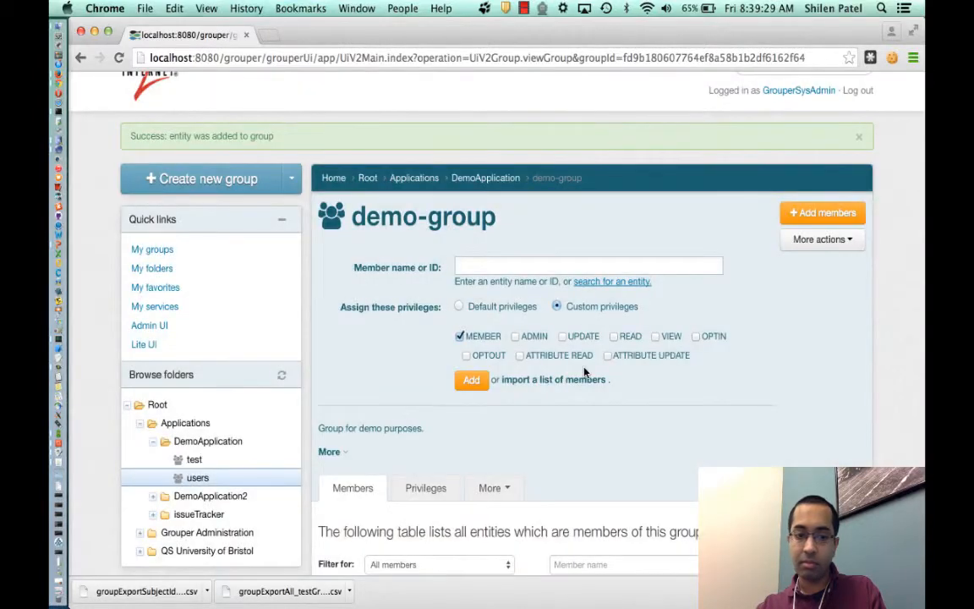
Step: Remove all members from demo-group and confirm the removal
scroll(583, 371, down, 3)
scroll(583, 372, down, 2)
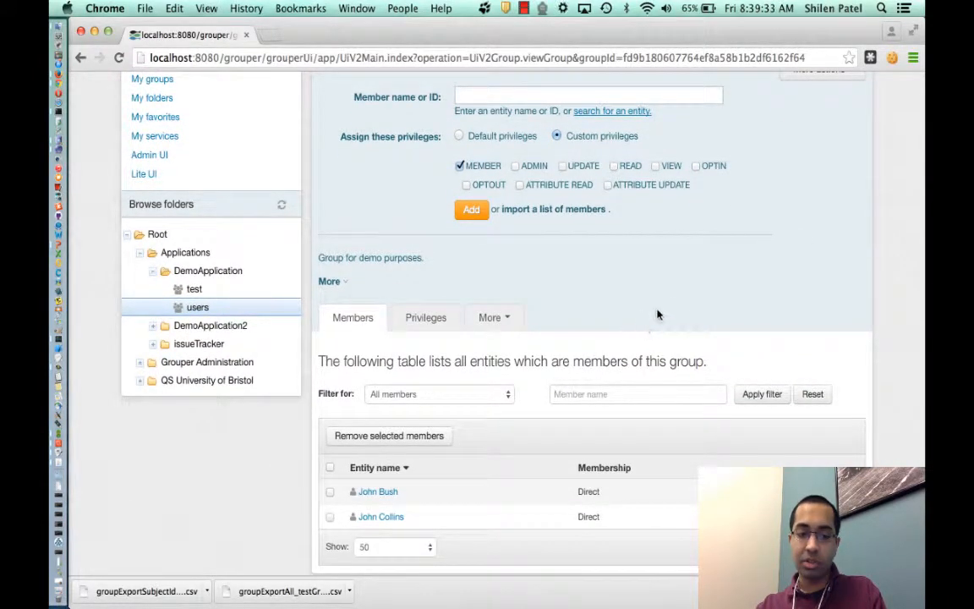
scroll(689, 291, up, 2)
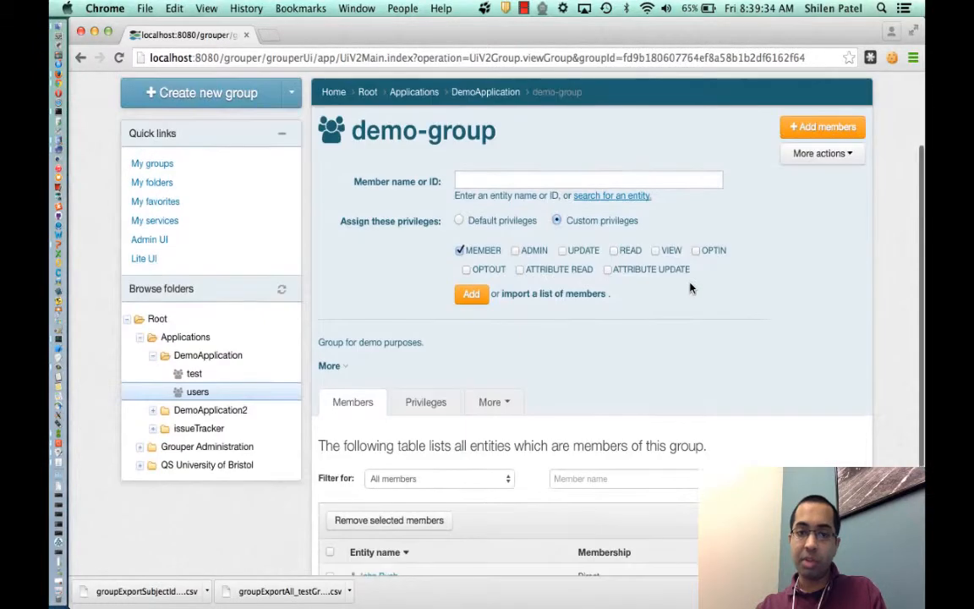
click(810, 154)
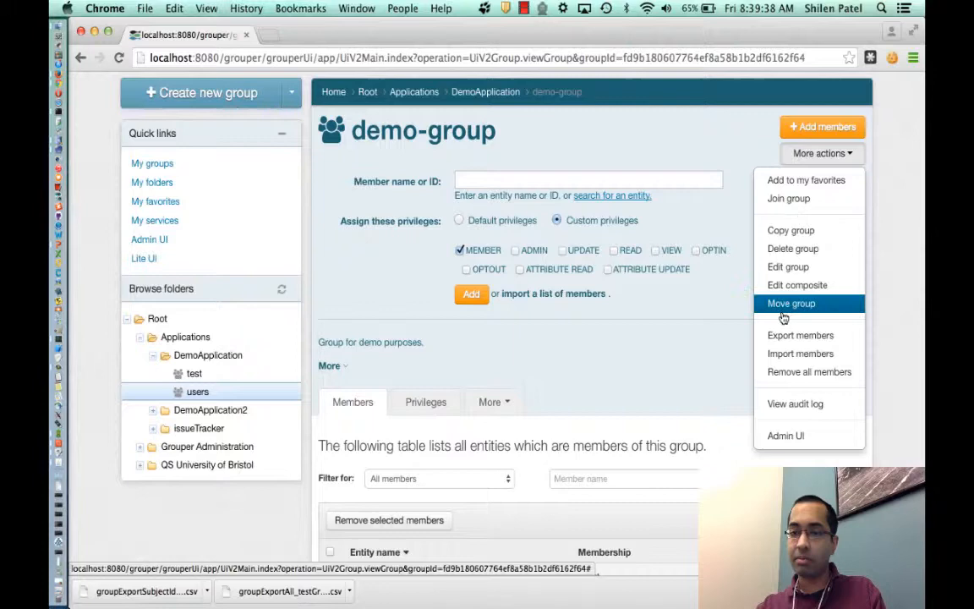
click(790, 372)
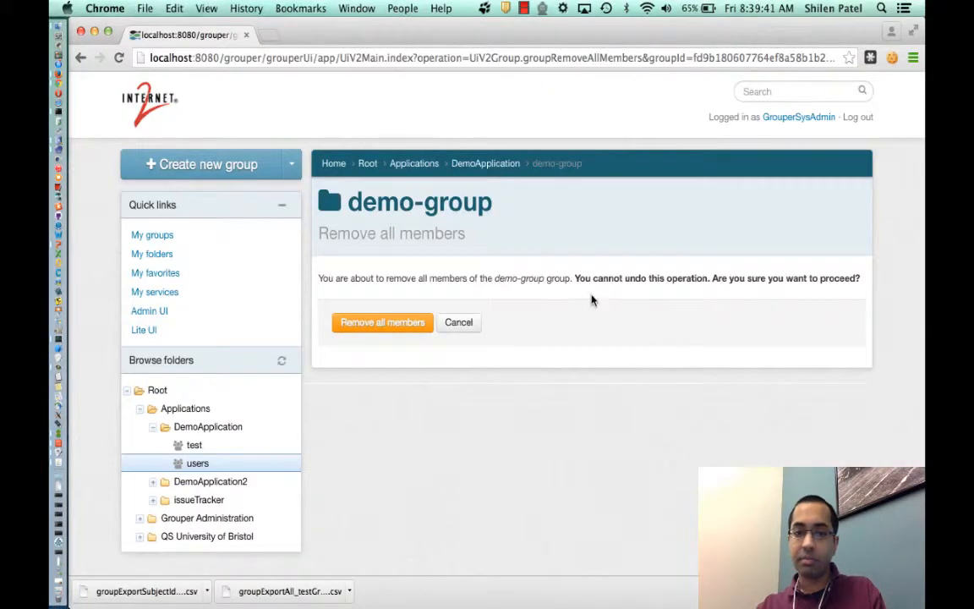
click(358, 327)
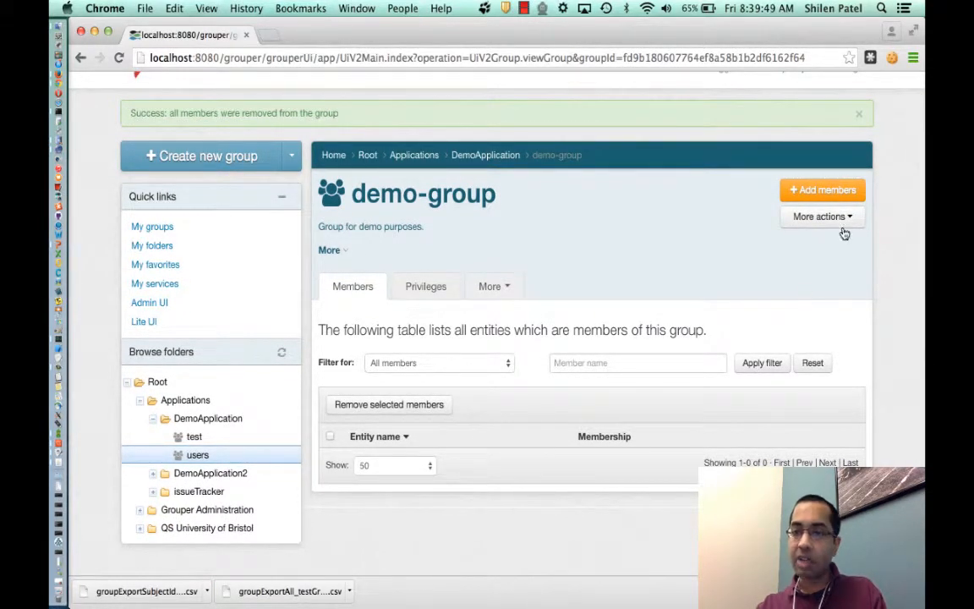
Step: Edit demo-group so its description reads "Group for demo purposes 2." and save the group
click(818, 220)
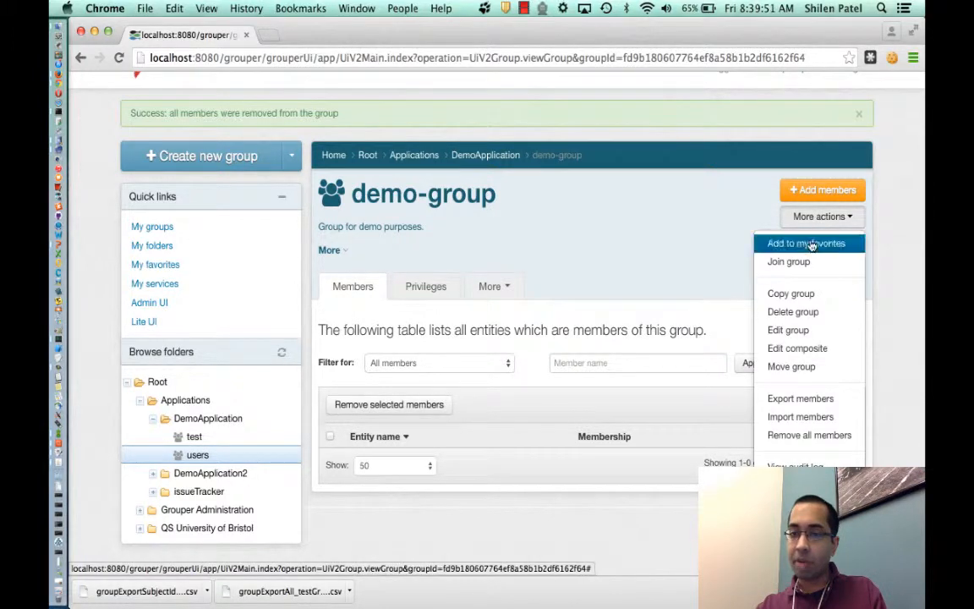
click(788, 331)
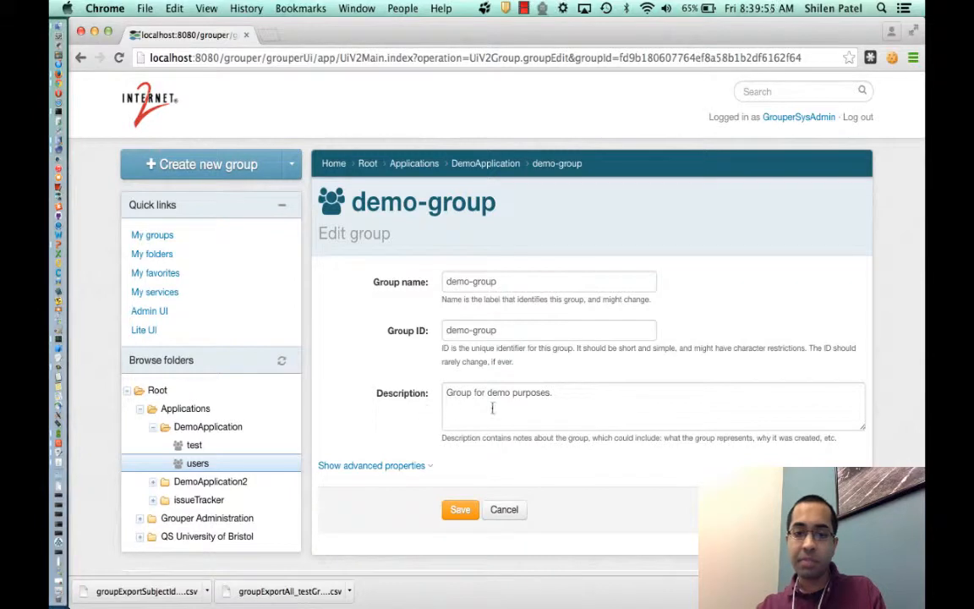
click(615, 413)
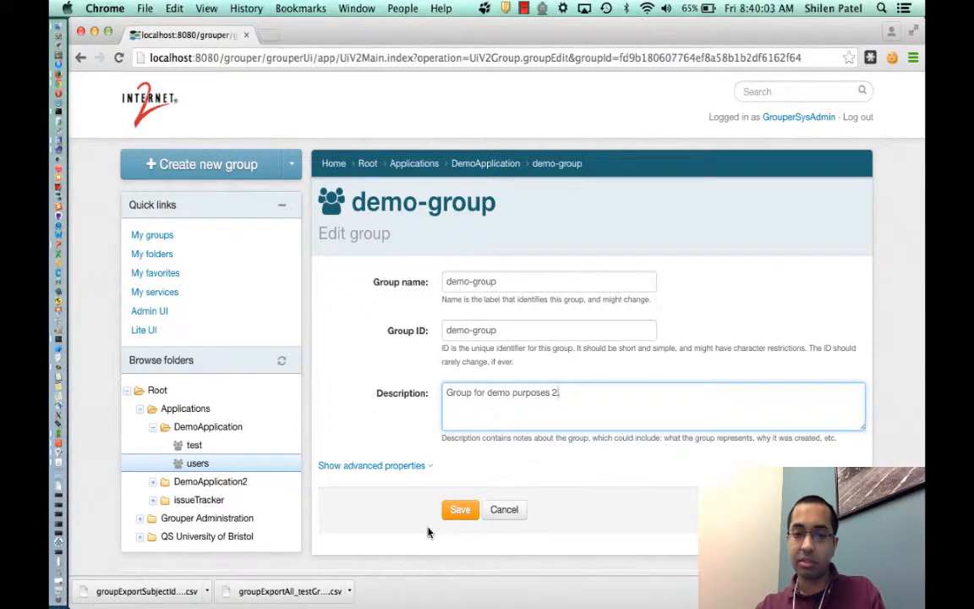
click(459, 508)
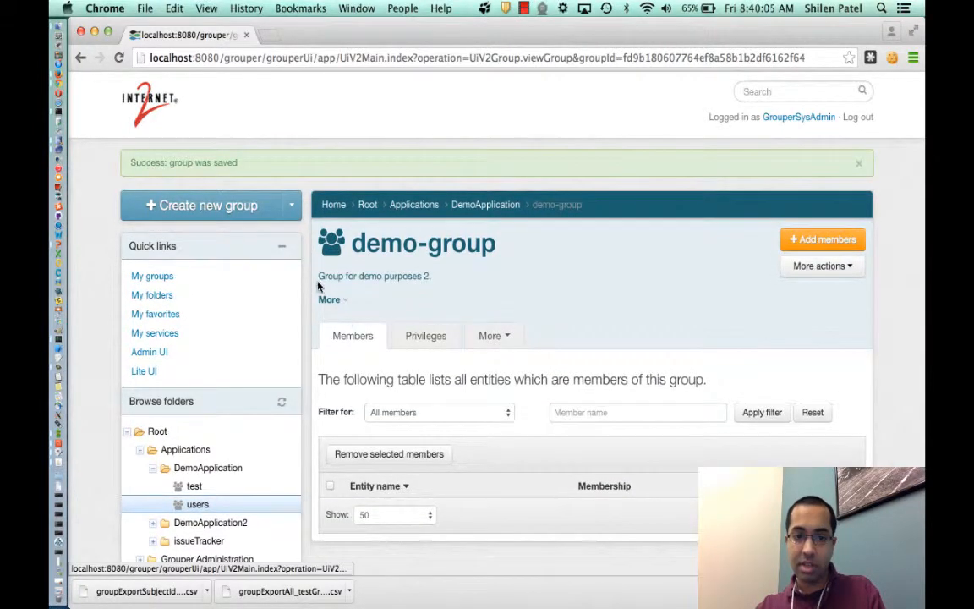
drag(318, 275, 436, 277)
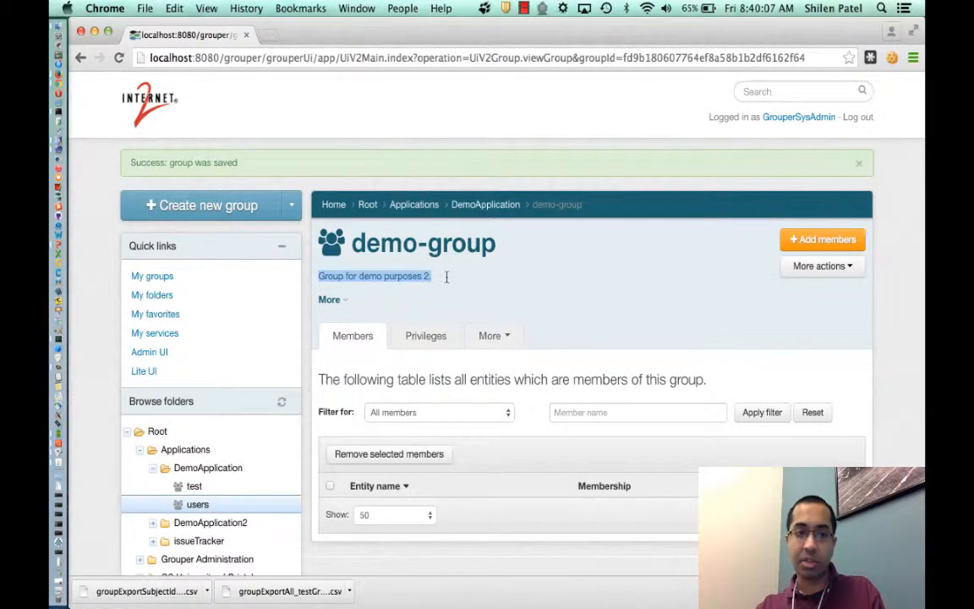
click(447, 276)
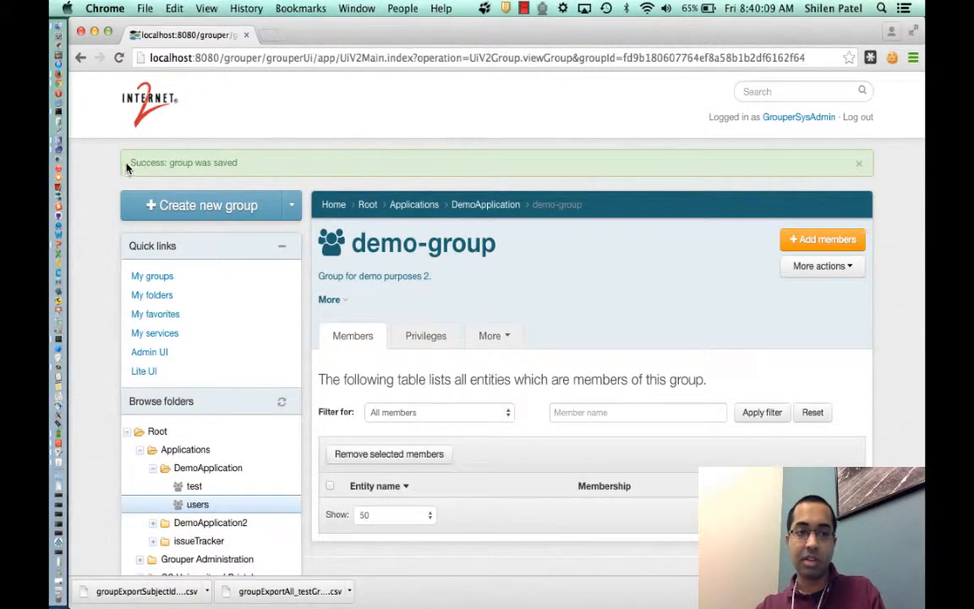
drag(126, 167, 245, 161)
click(252, 163)
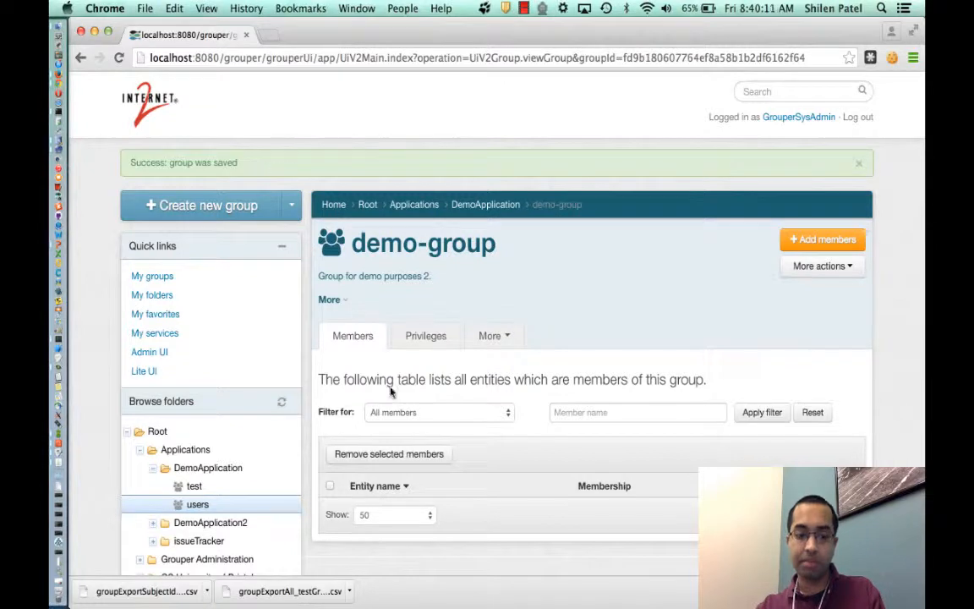
Step: Delete demo-group with all its memberships and confirm the deletion
scroll(391, 391, down, 2)
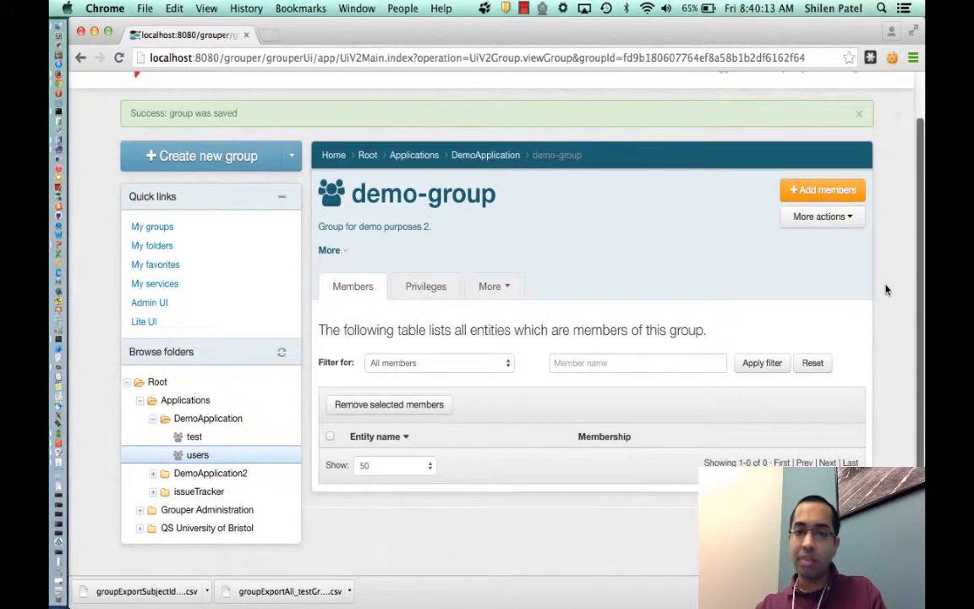
click(798, 220)
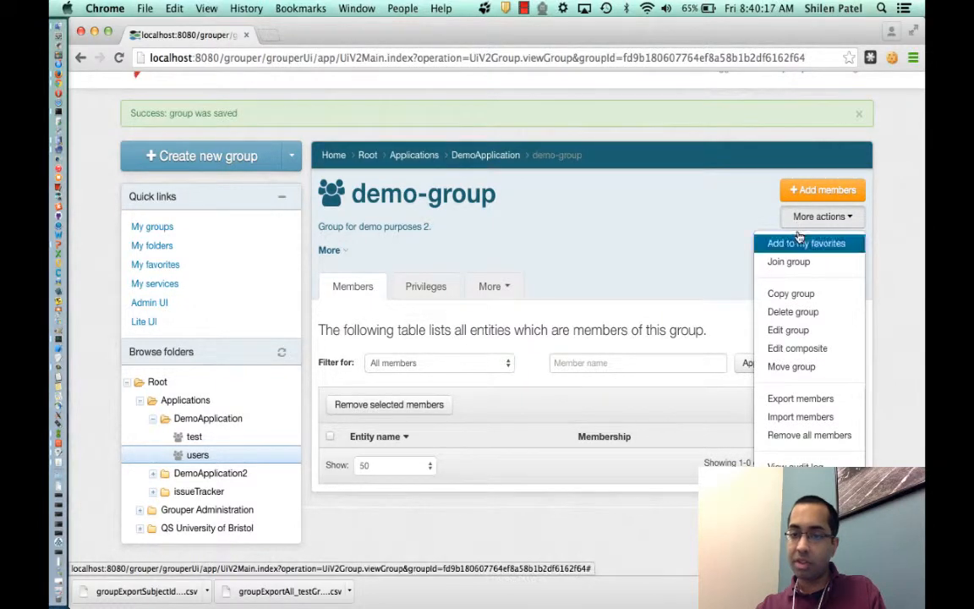
click(795, 311)
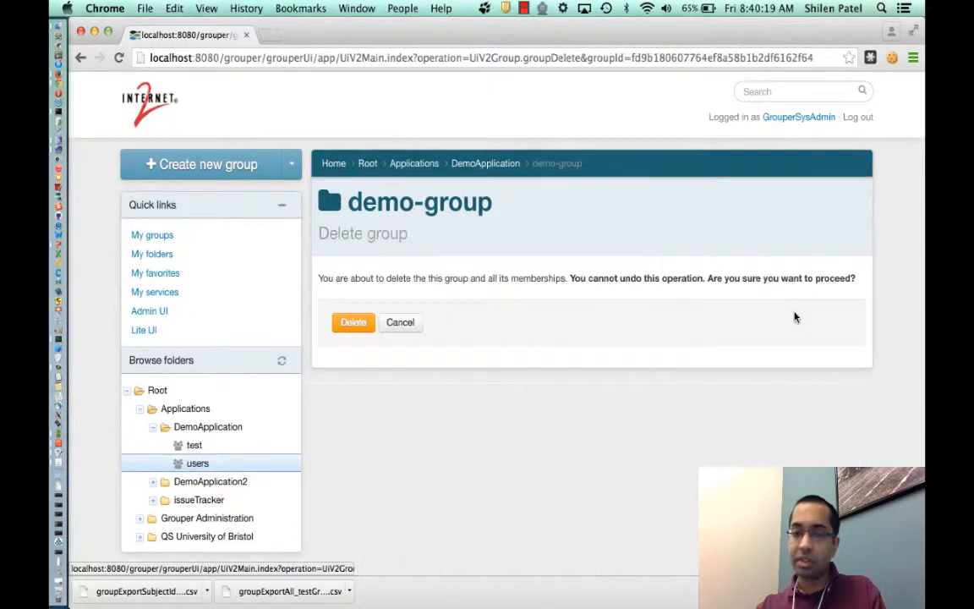
click(346, 328)
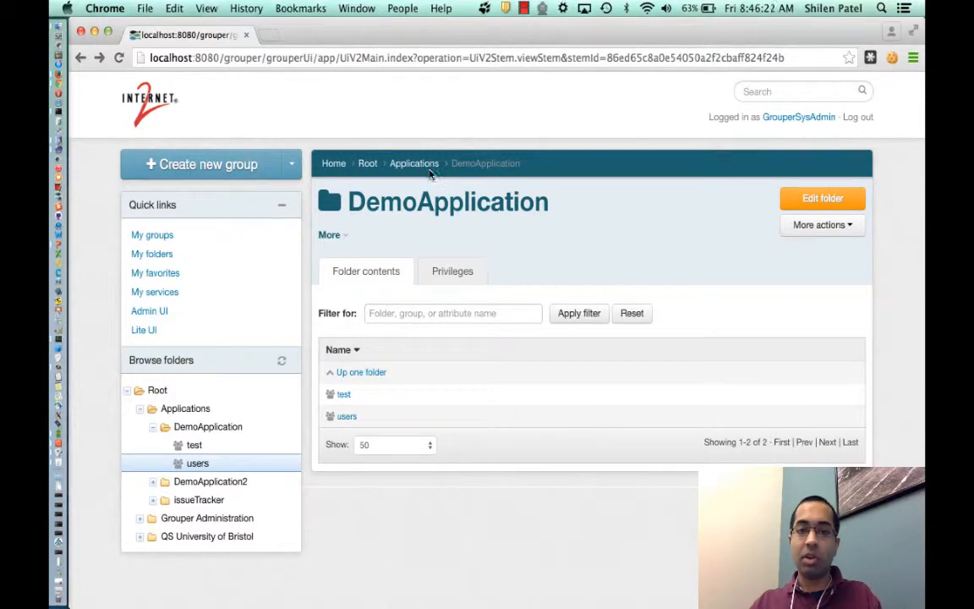
Step: Create a group named users-staff in the DemoApplication folder with the description "Users - staff" and save it
click(822, 225)
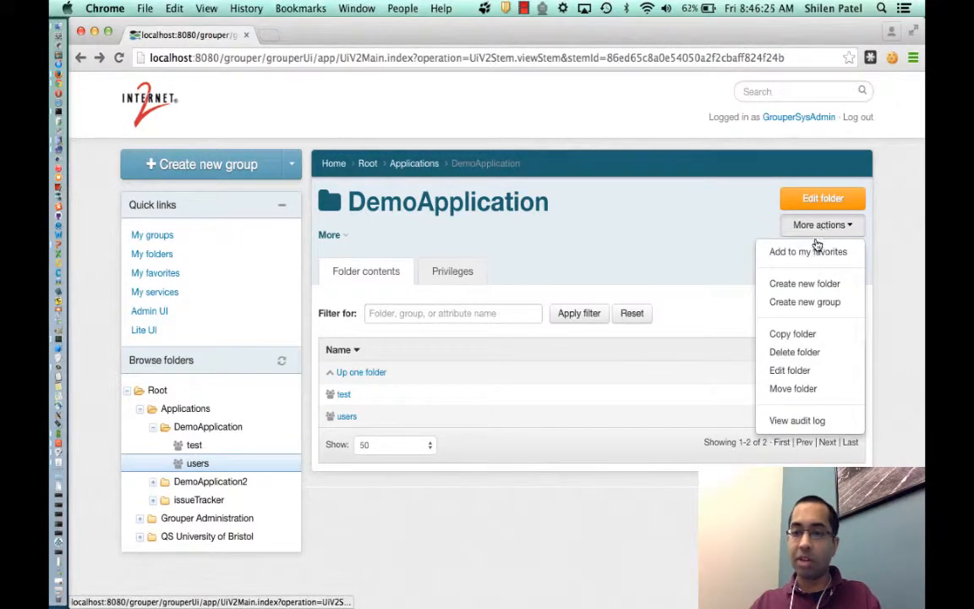
click(796, 309)
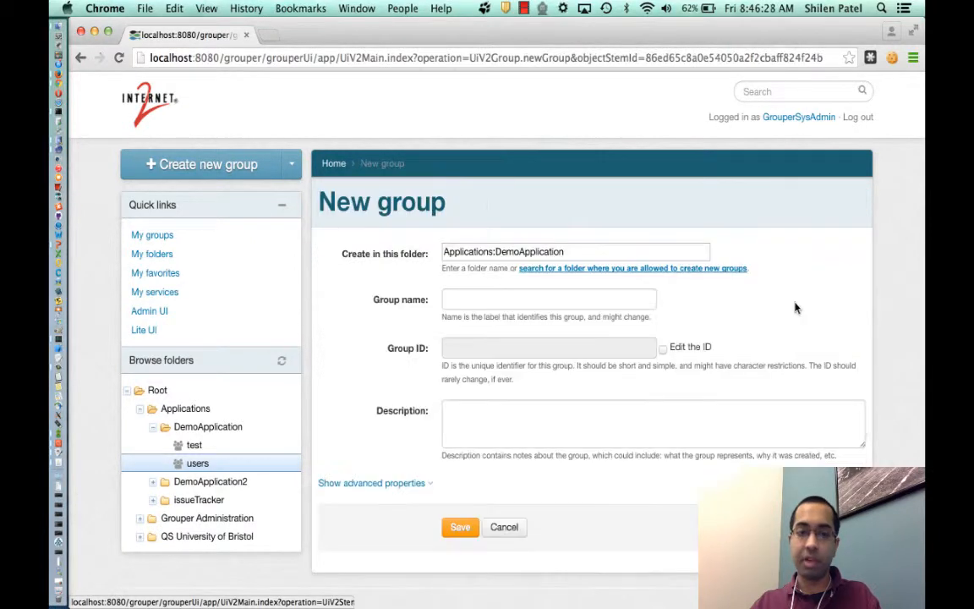
click(470, 302)
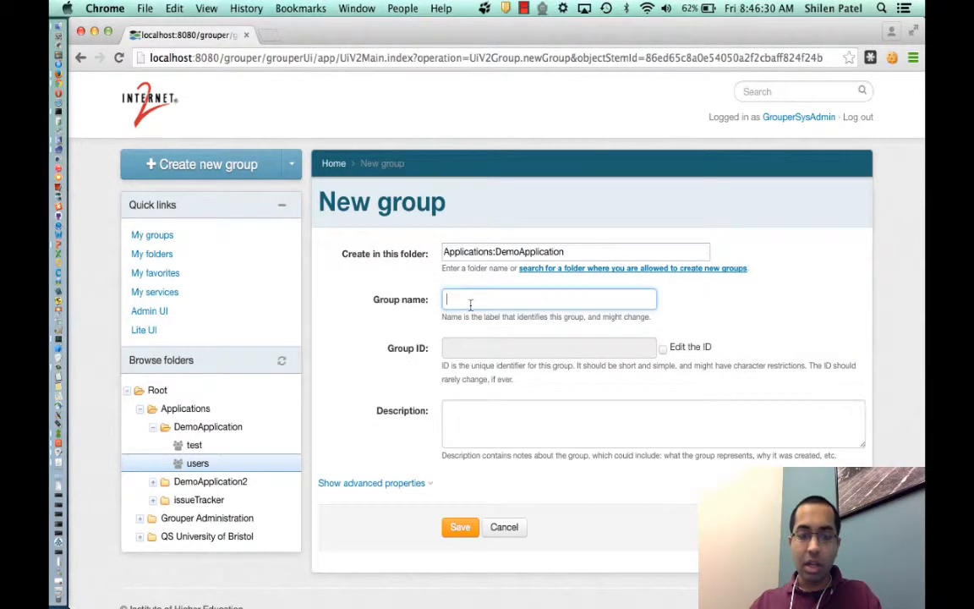
text(users-staff)
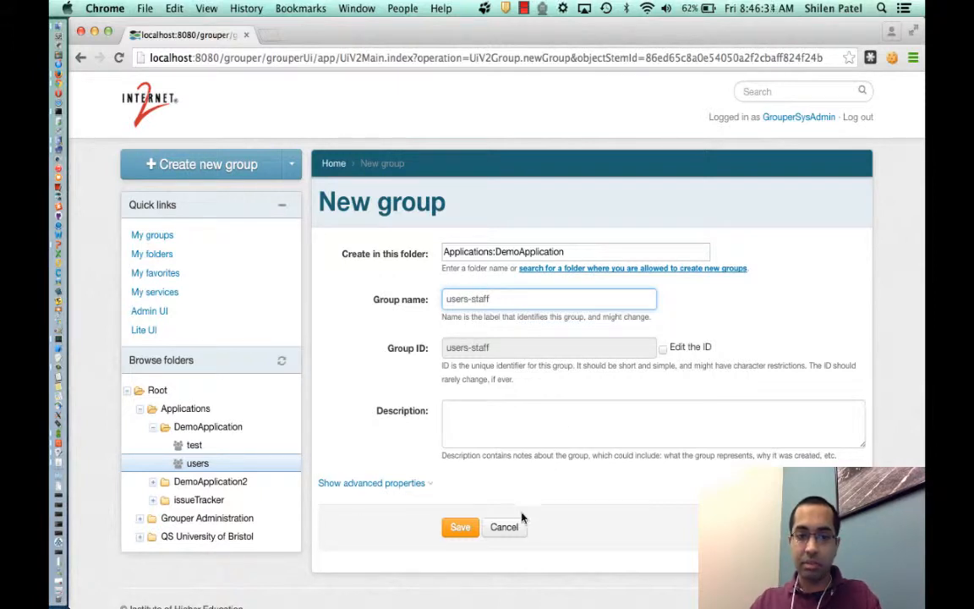
click(472, 433)
text(U)
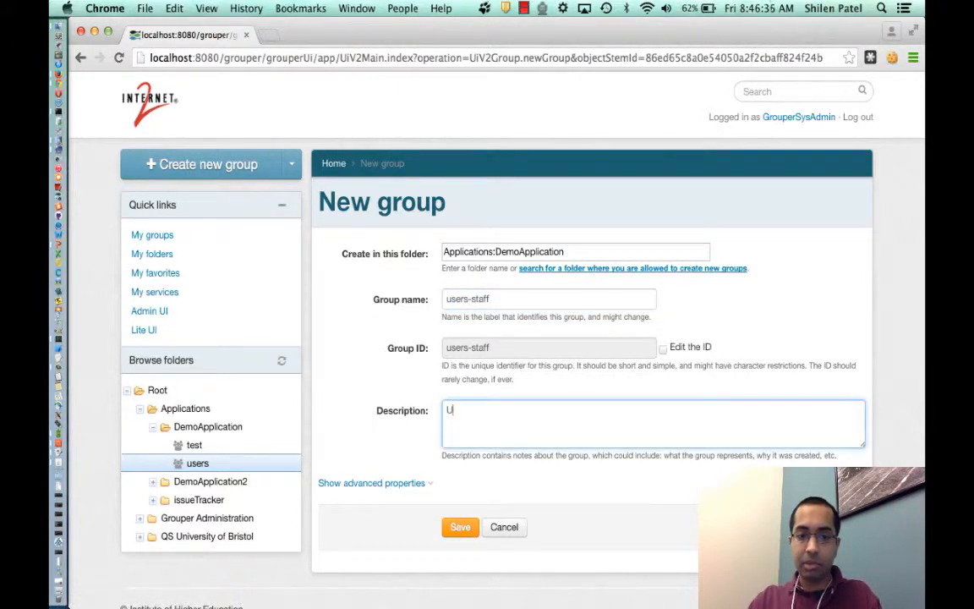
text(sers )
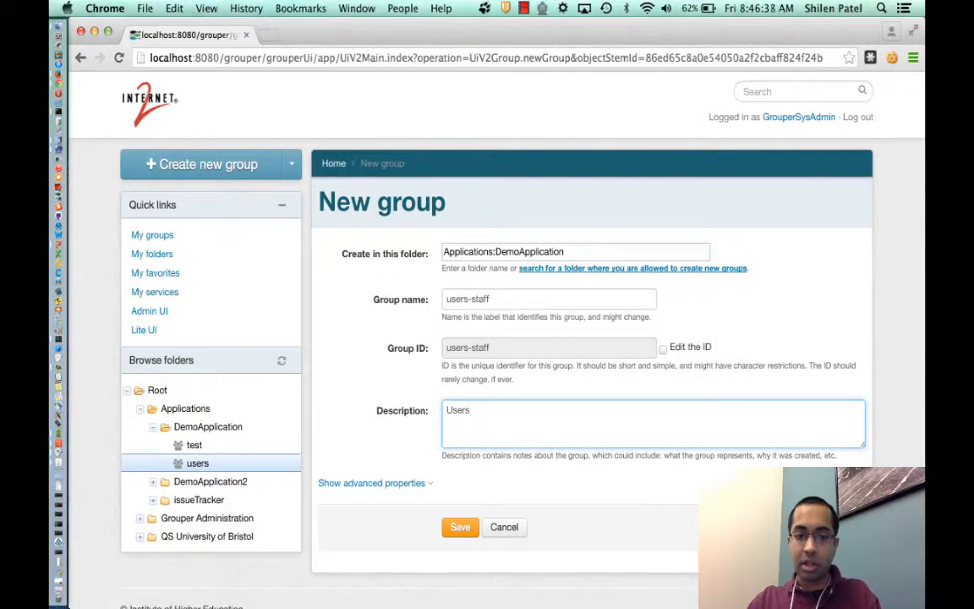
text(- staff)
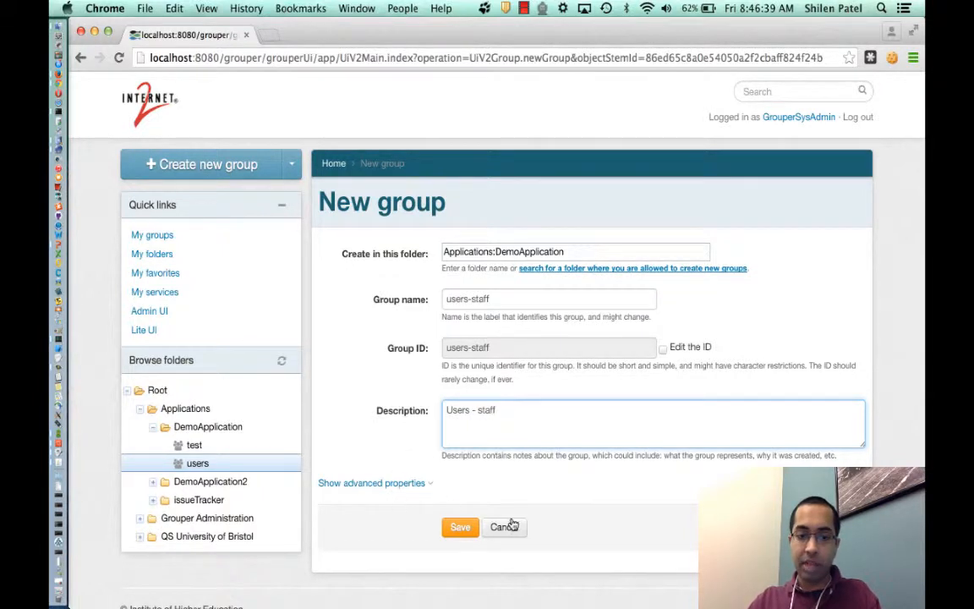
click(479, 533)
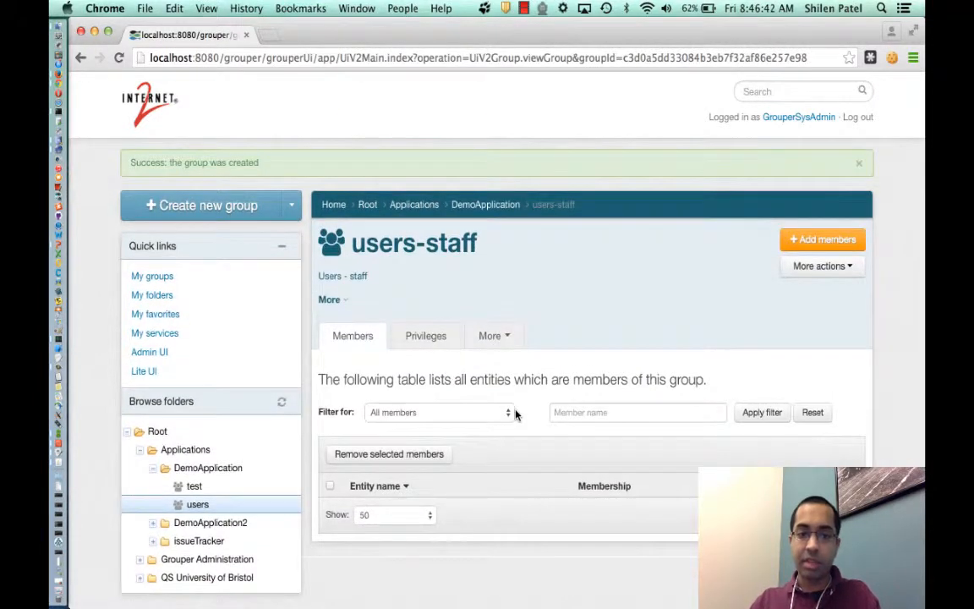
Step: Make users-staff a composite group with Applications:DemoApplication:users as its first factor group
click(807, 274)
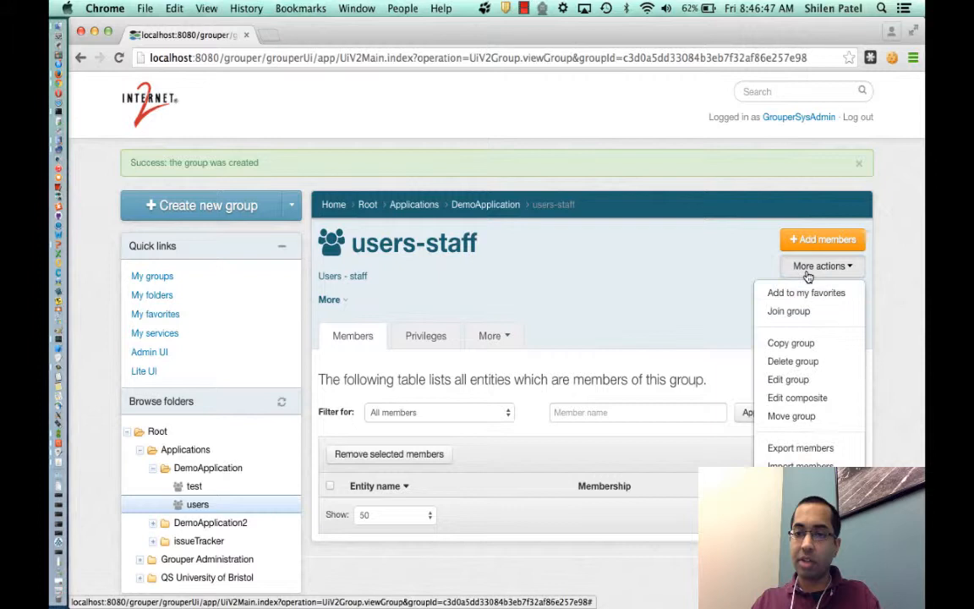
click(791, 397)
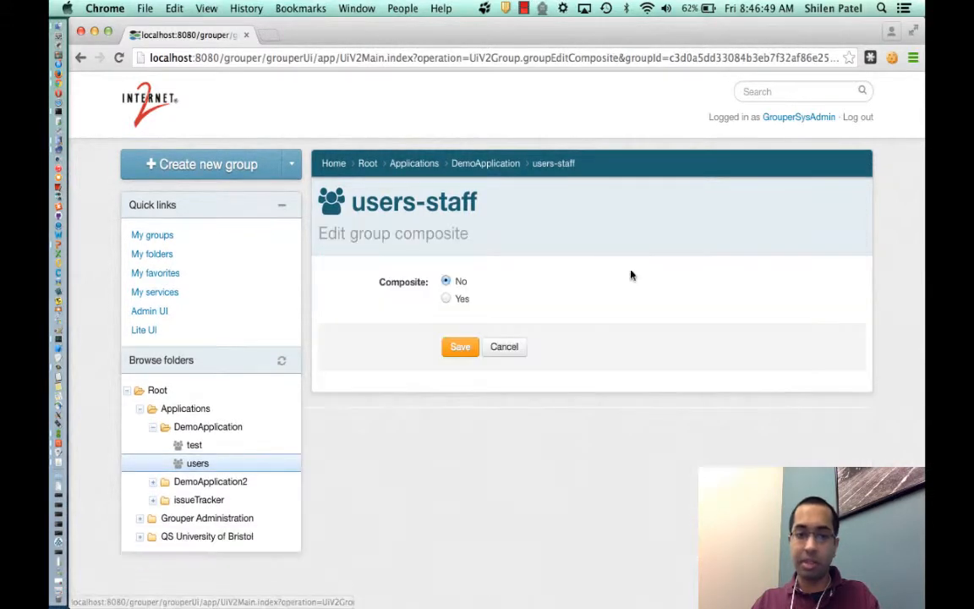
click(446, 298)
click(480, 332)
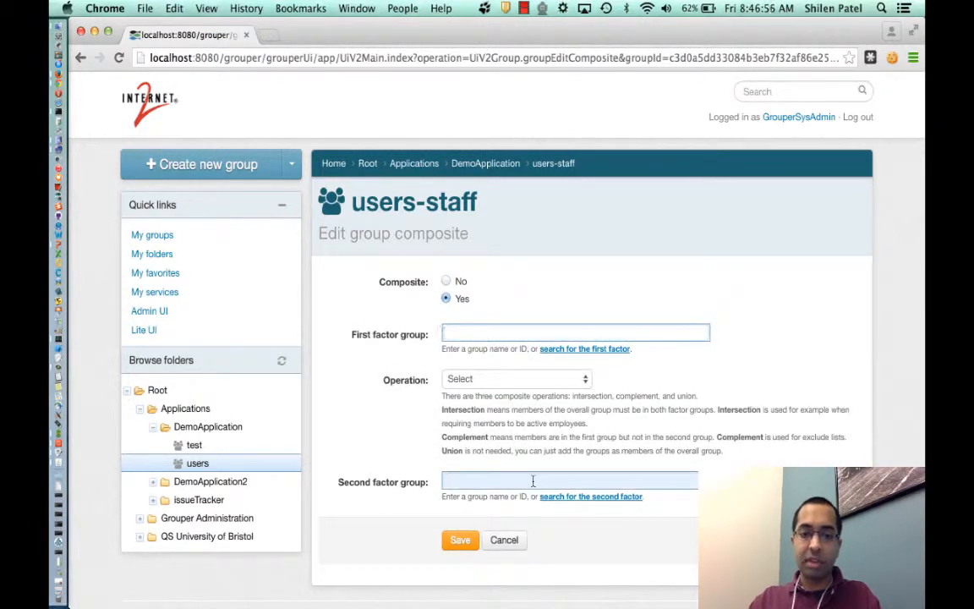
text(users)
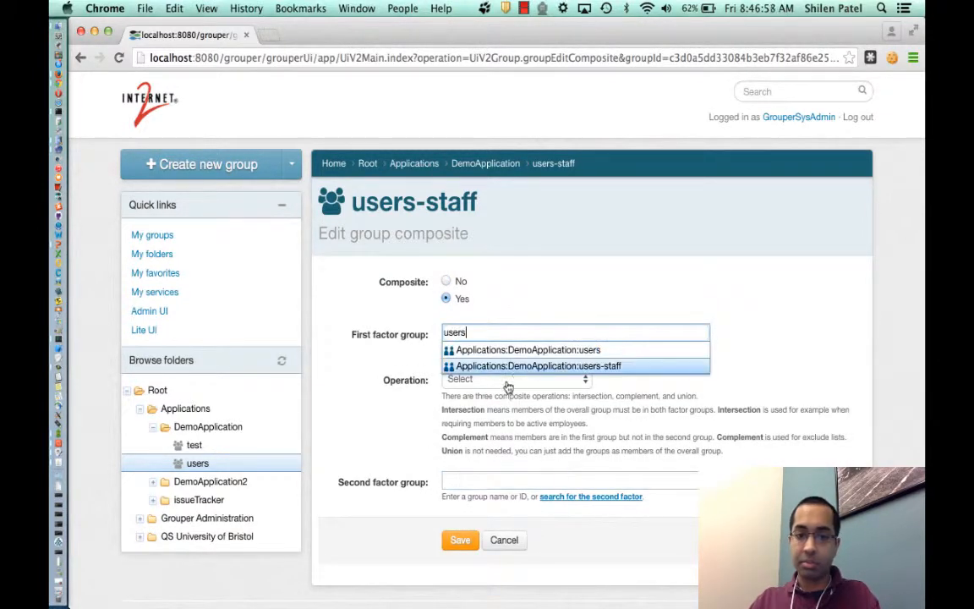
click(536, 355)
Step: Set the composite operation to "and (intersection)" with QS University of Bristol:All Academic Staff as second factor group, and save
click(502, 378)
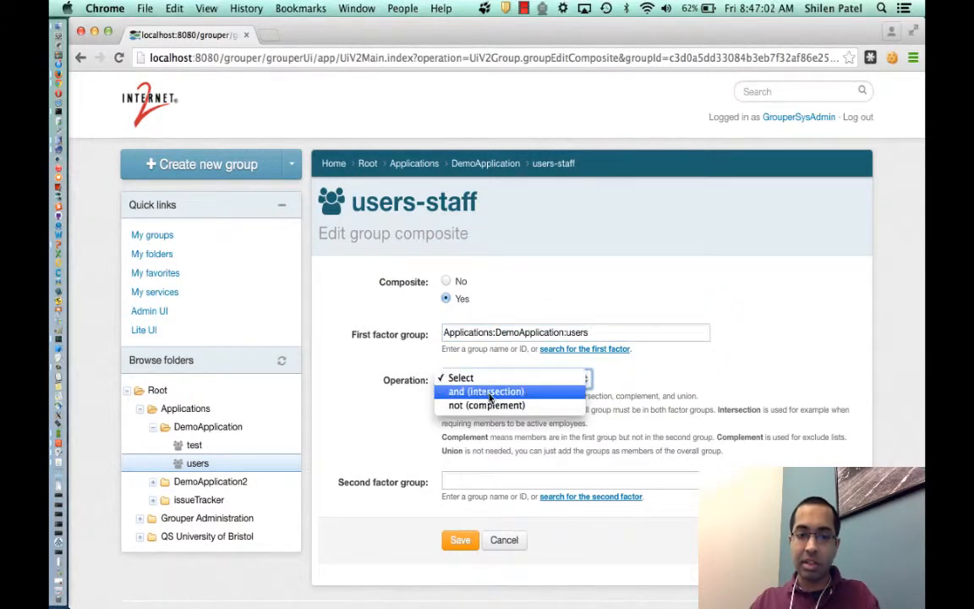
click(480, 393)
click(516, 479)
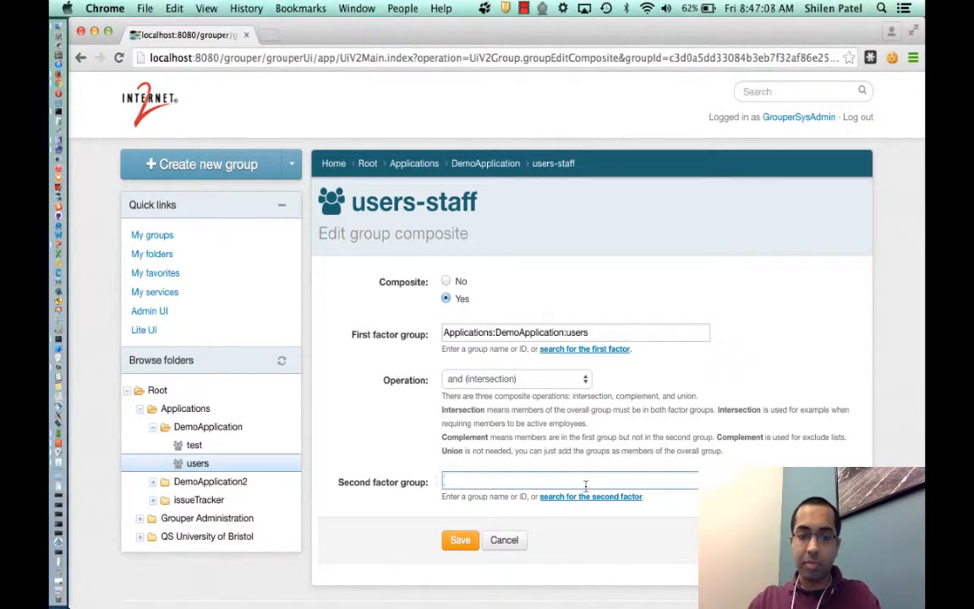
text(all staff)
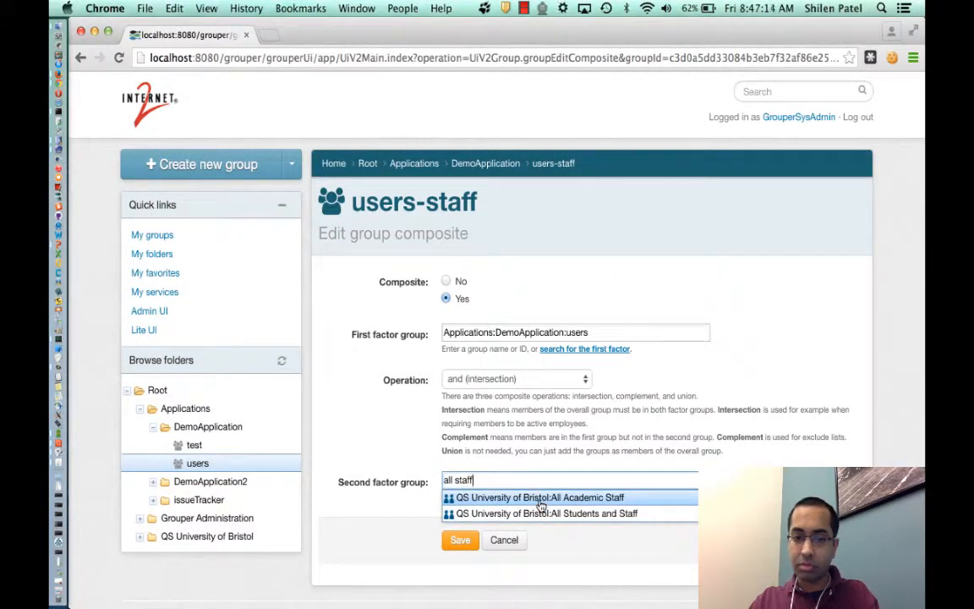
click(540, 499)
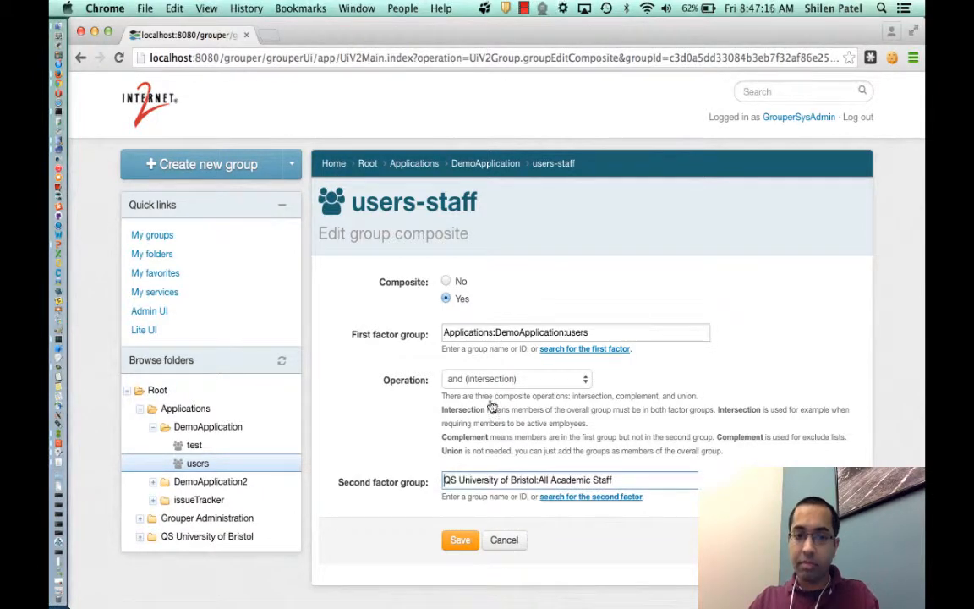
click(459, 540)
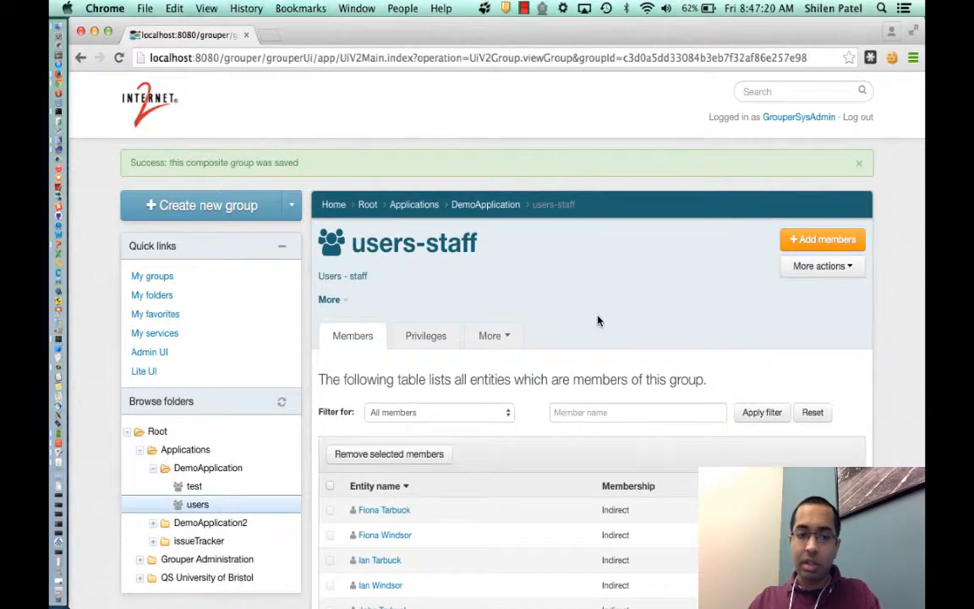
Step: Return to the DemoApplication folder and create a group named users-students in it
scroll(597, 321, down, 3)
scroll(597, 320, up, 2)
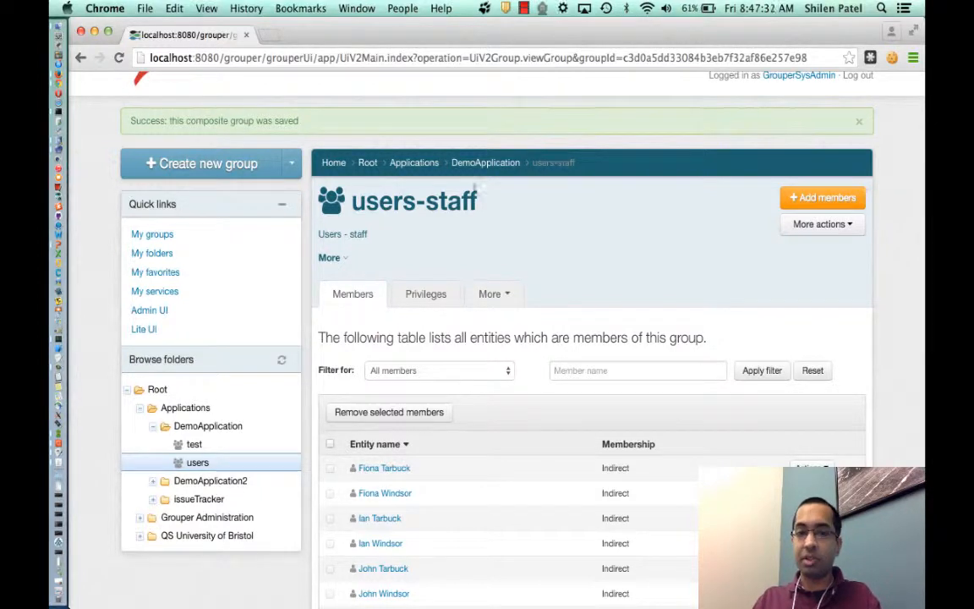
click(486, 163)
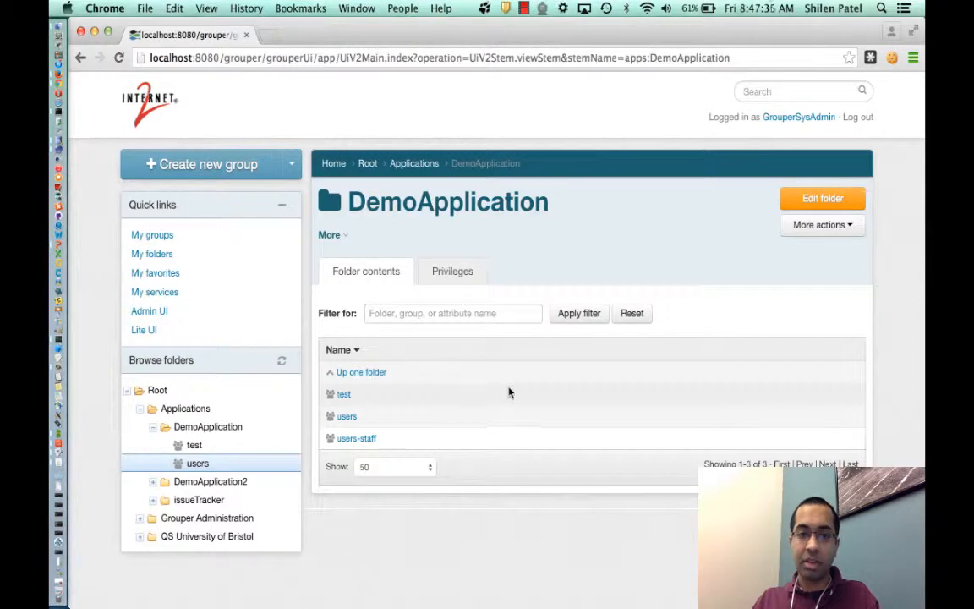
click(812, 229)
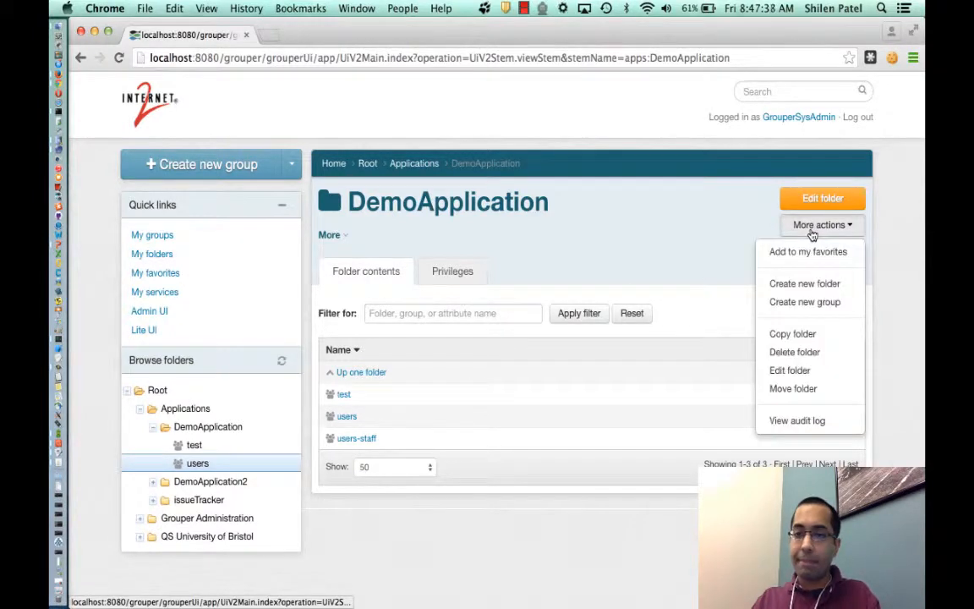
click(795, 302)
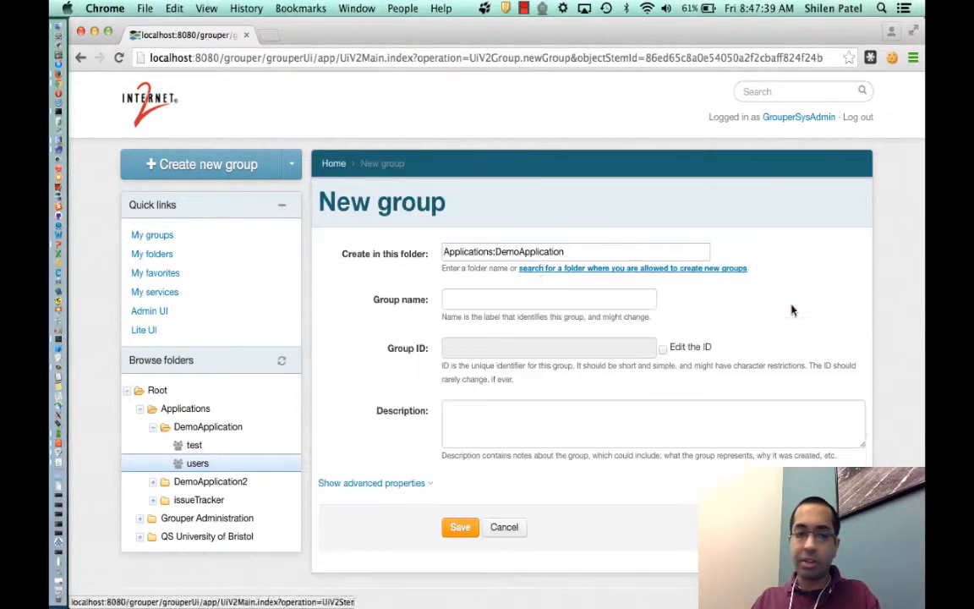
click(472, 299)
text(users-students)
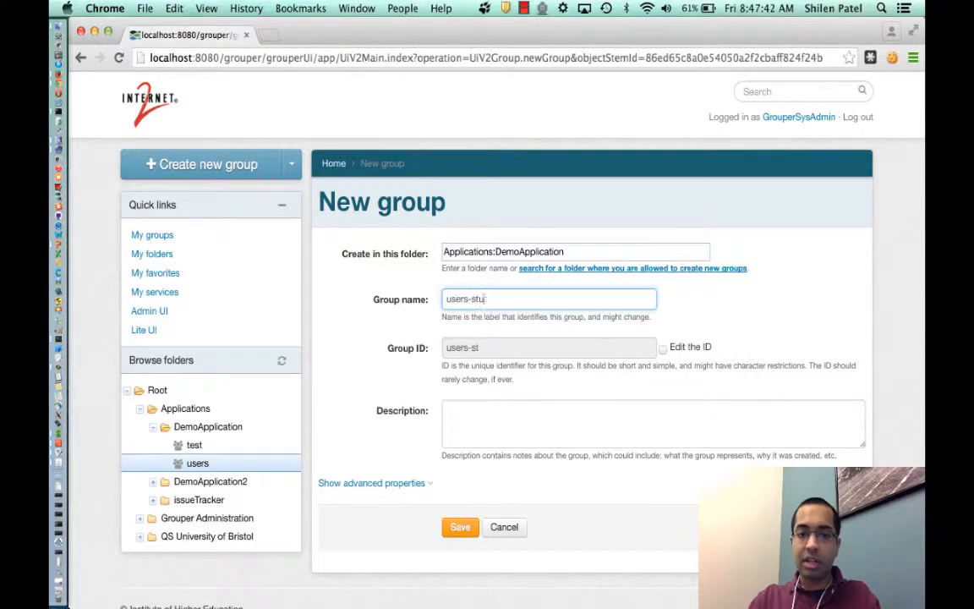
click(457, 527)
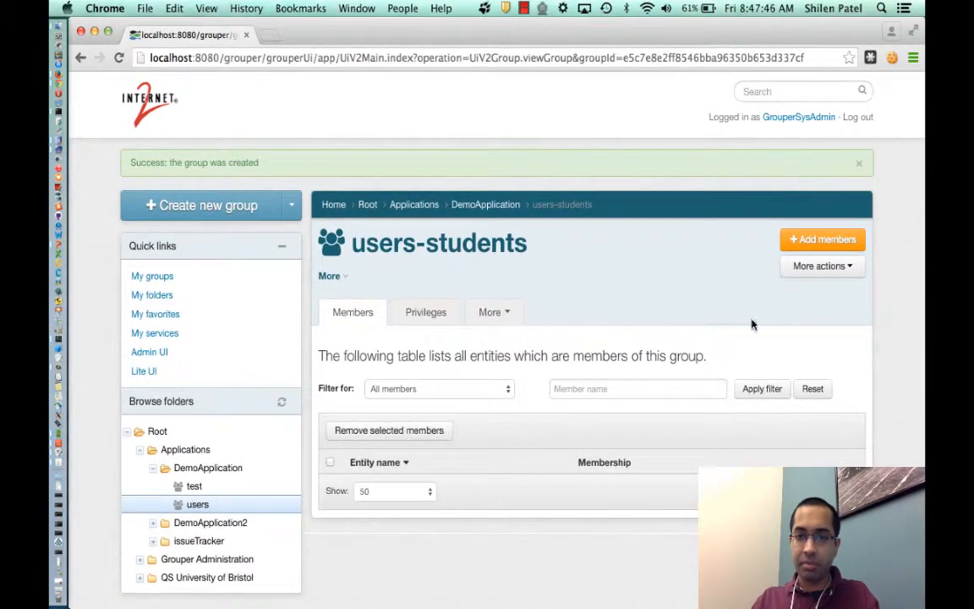
Step: Make users-students a composite group with Applications:DemoApplication:users as its first factor group
click(818, 265)
click(795, 399)
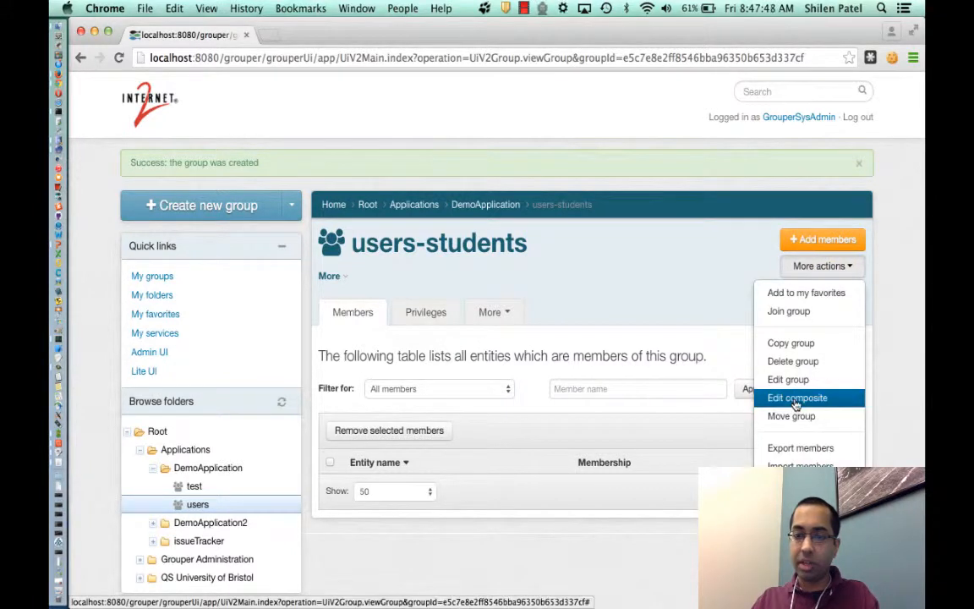
click(446, 300)
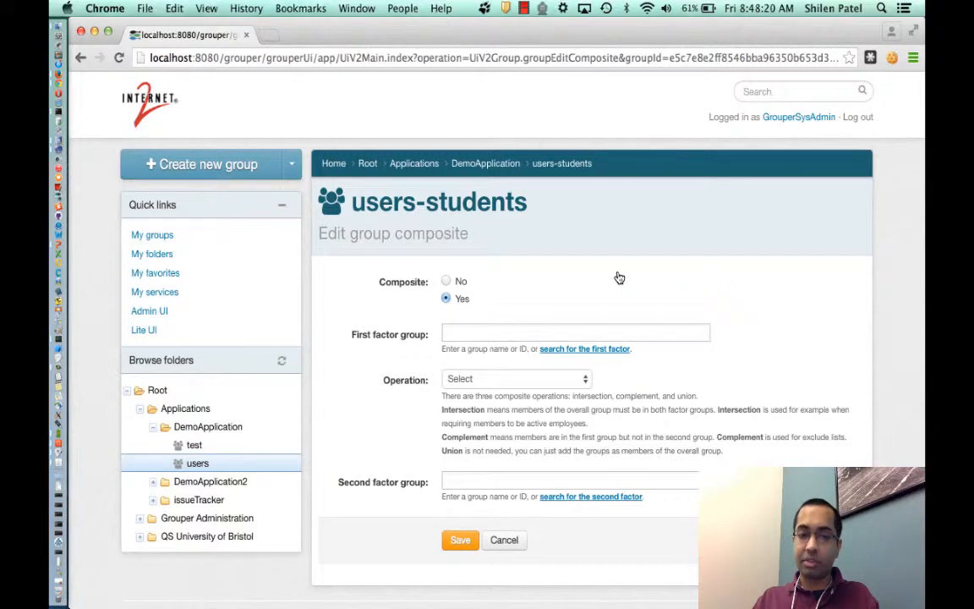
click(473, 335)
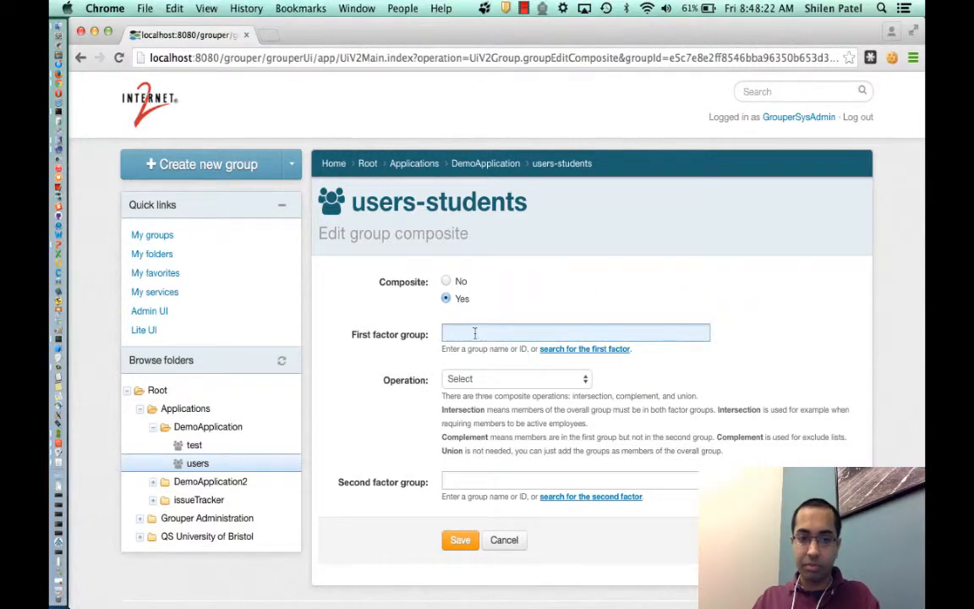
text(users)
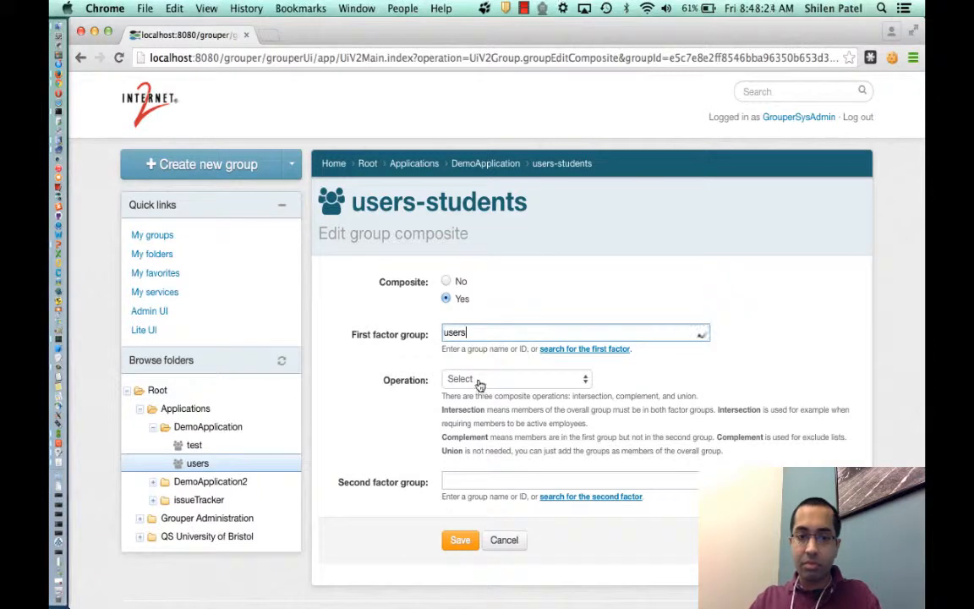
click(506, 351)
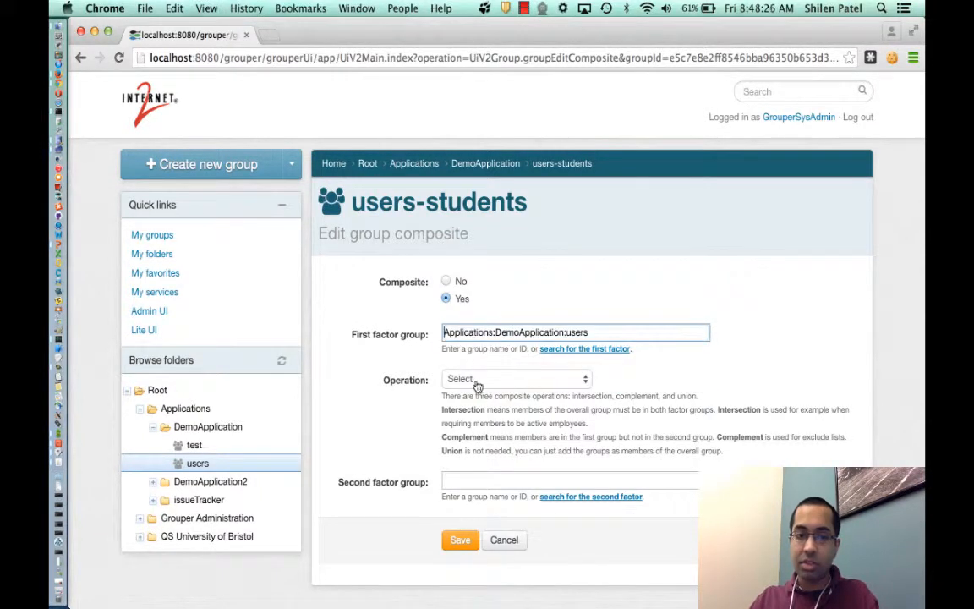
Step: Set the composite operation to "not (complement)" with Applications:DemoApplication:users-staff as second factor group, and save
click(475, 380)
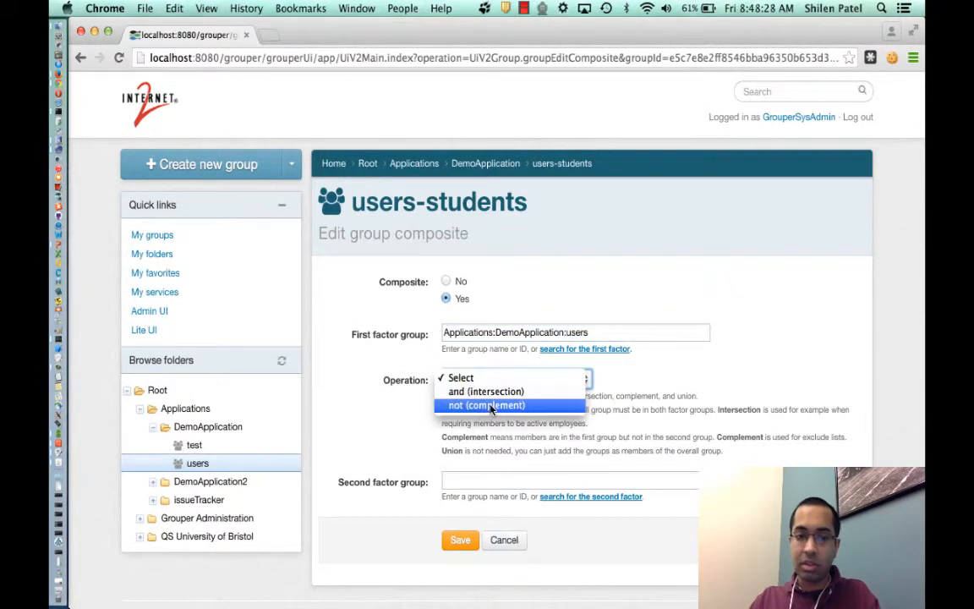
click(488, 406)
click(461, 481)
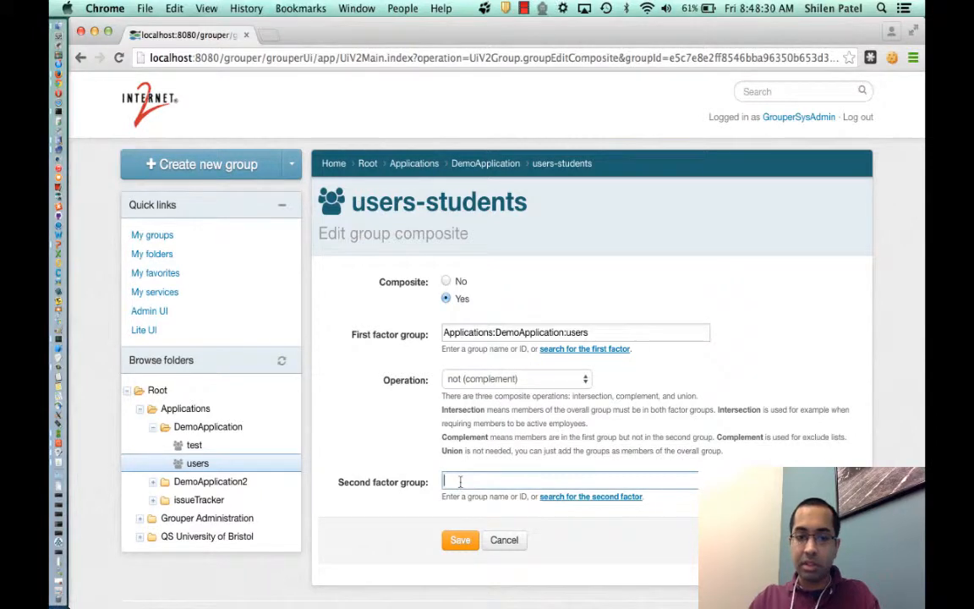
text(users-sta)
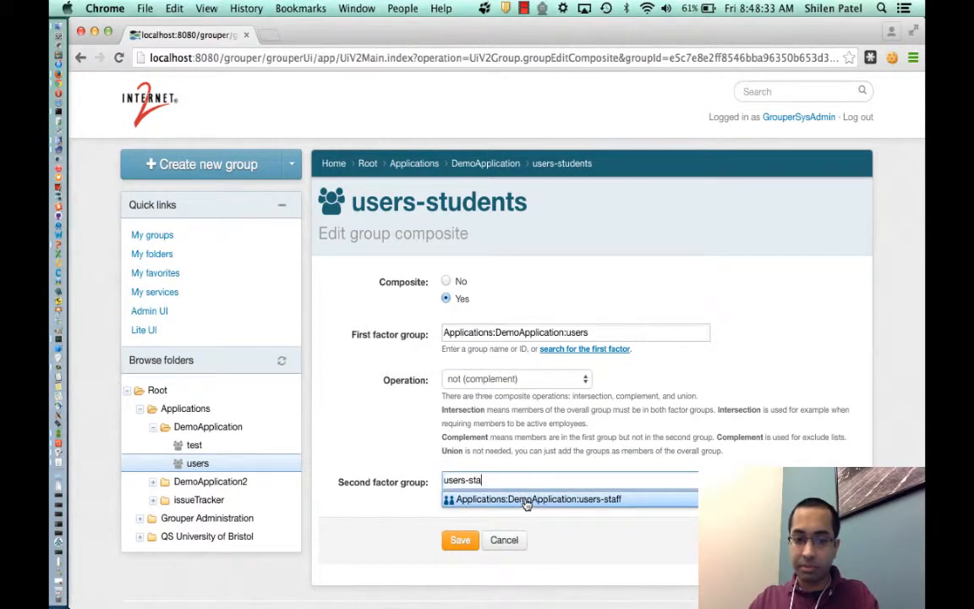
click(526, 500)
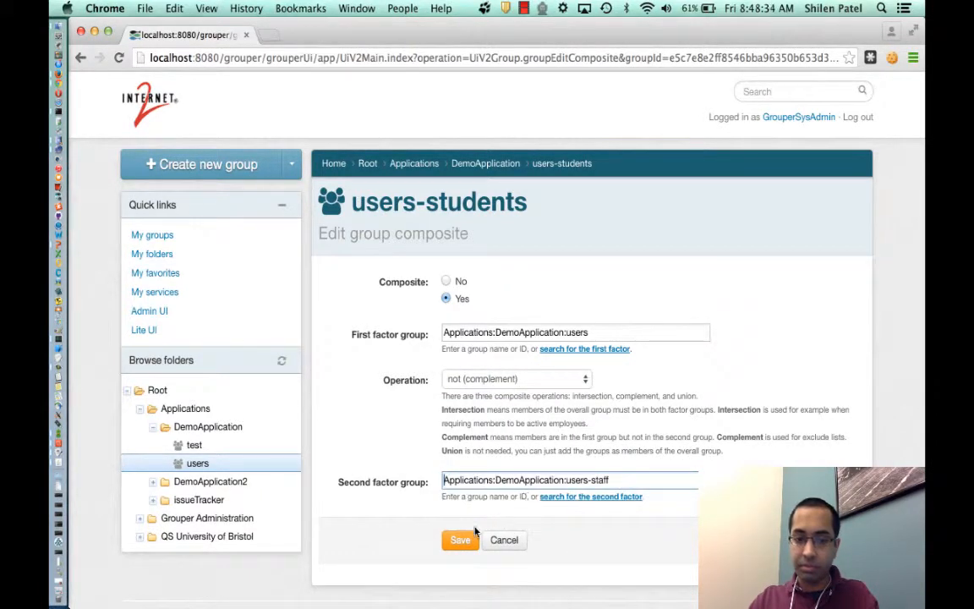
click(461, 545)
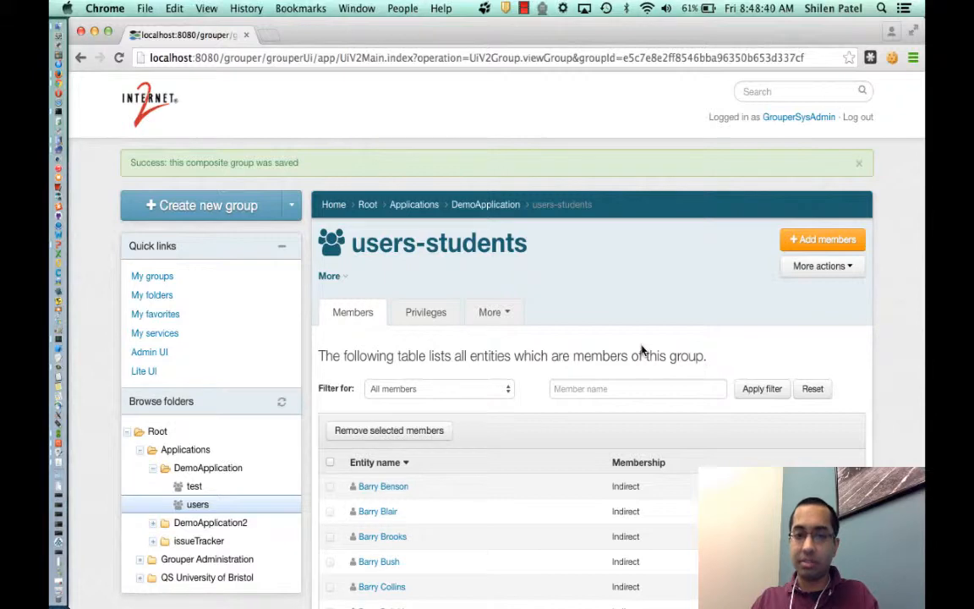
Step: Return to the DemoApplication folder and review the member list of the users group
click(478, 205)
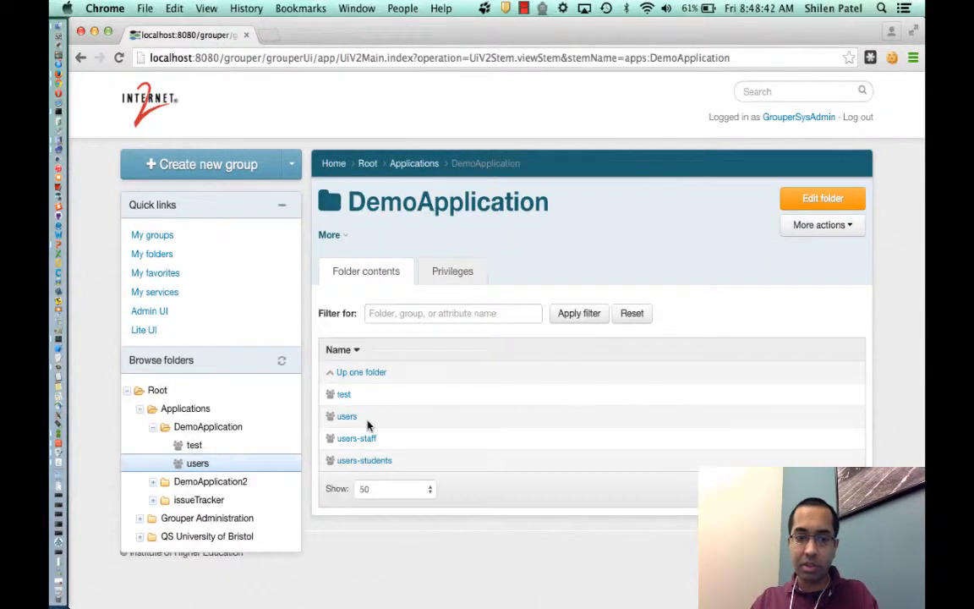
click(347, 416)
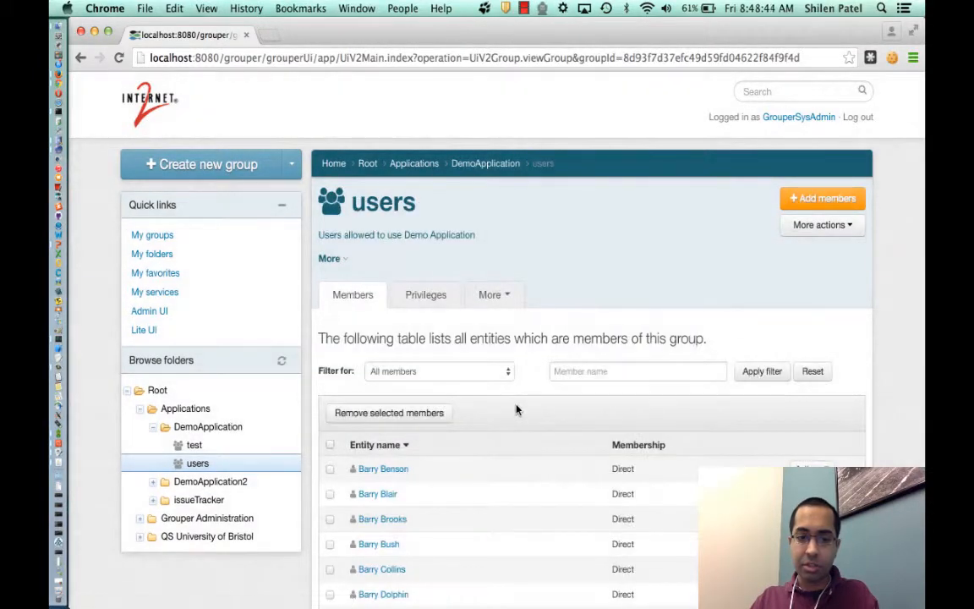
scroll(516, 409, down, 15)
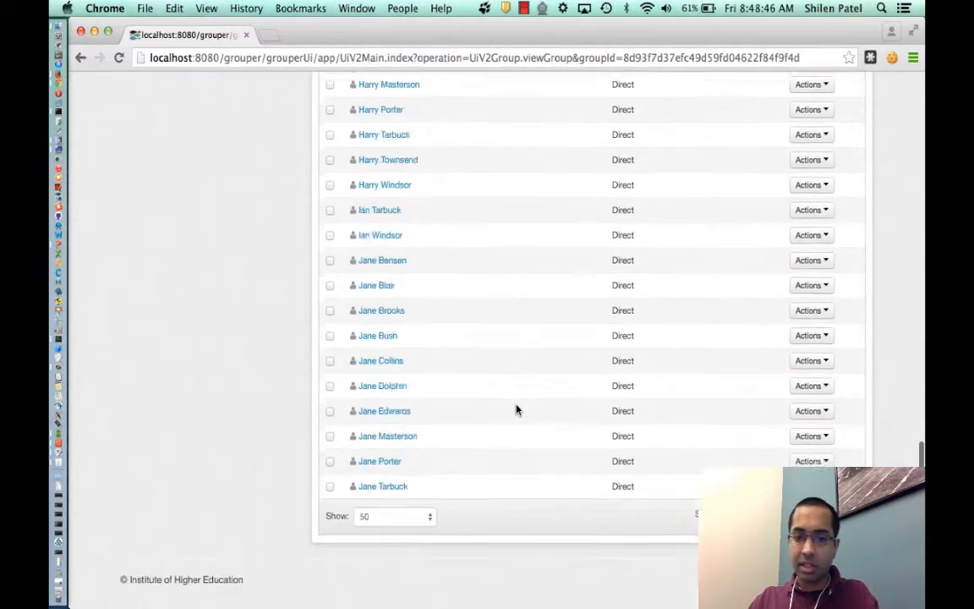
scroll(517, 410, down, 1)
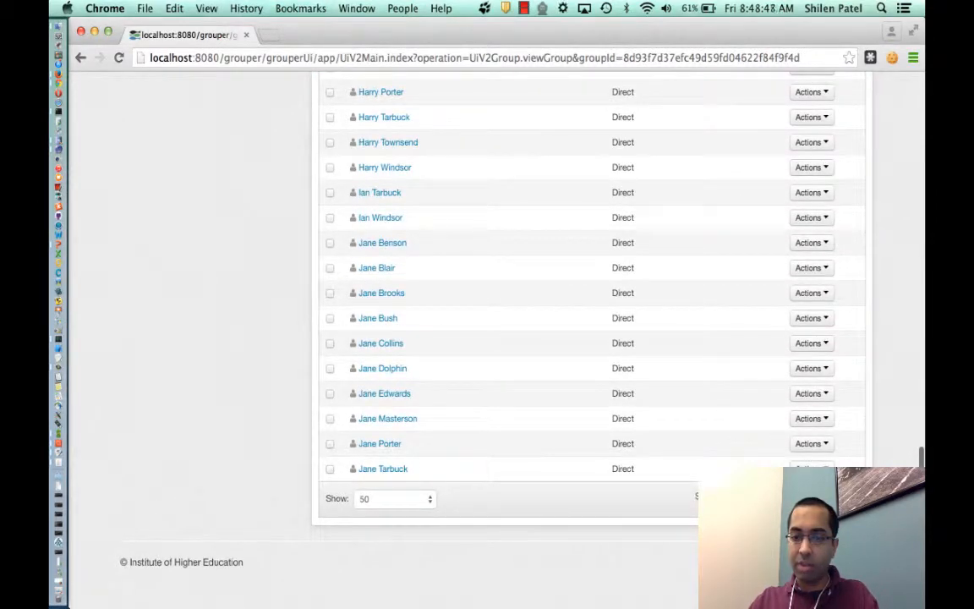
scroll(681, 531, up, 20)
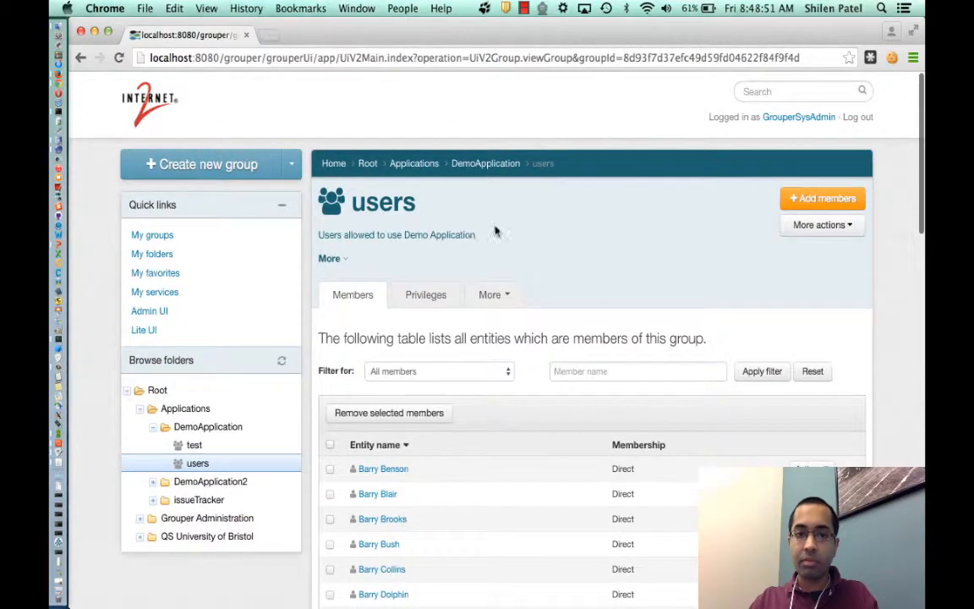
Step: Open the users-staff group from the DemoApplication folder and review its indirect members
click(484, 163)
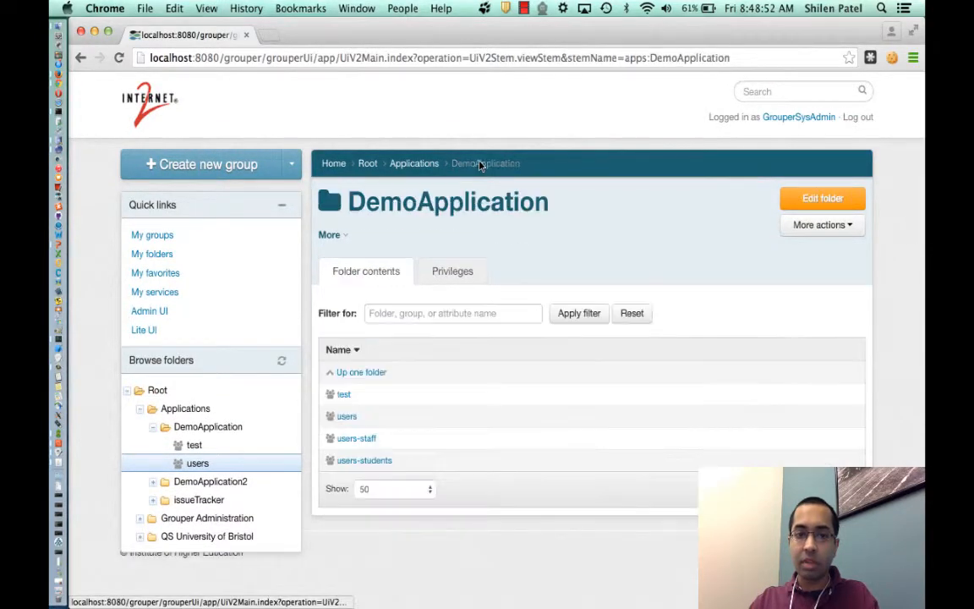
click(356, 438)
scroll(685, 423, down, 5)
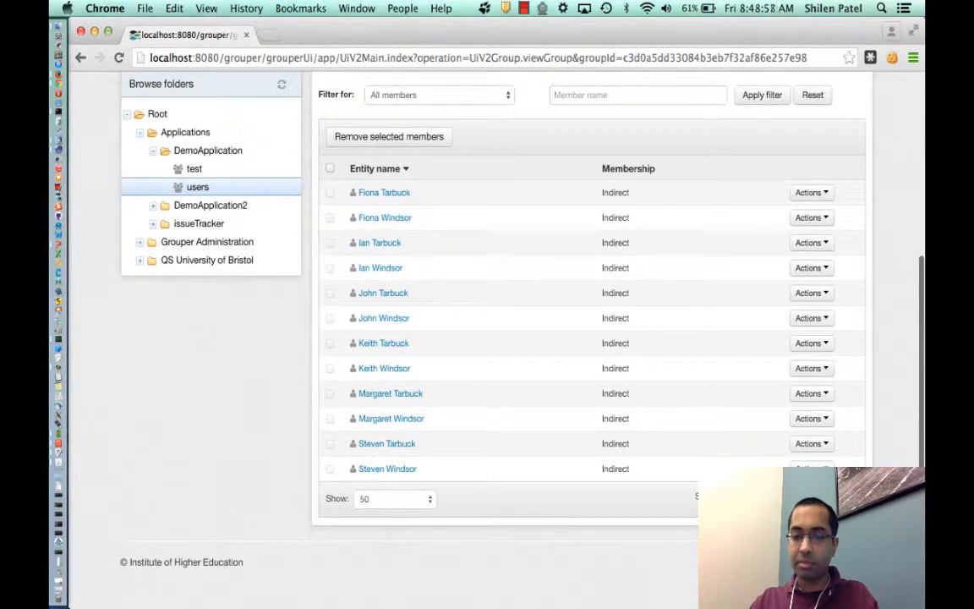
scroll(694, 499, up, 5)
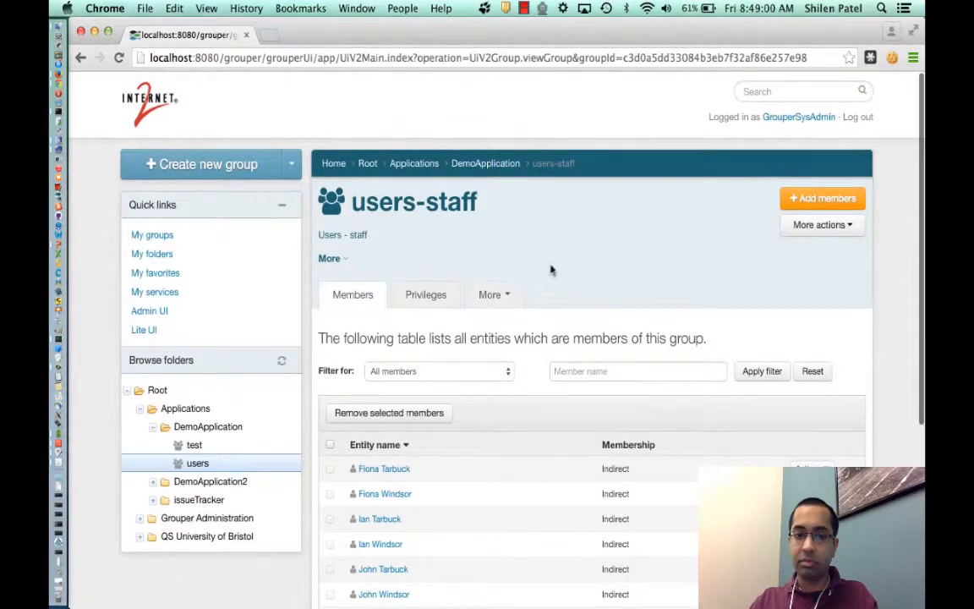
Step: Open the users-students group from the DemoApplication folder and review its full member list
click(482, 165)
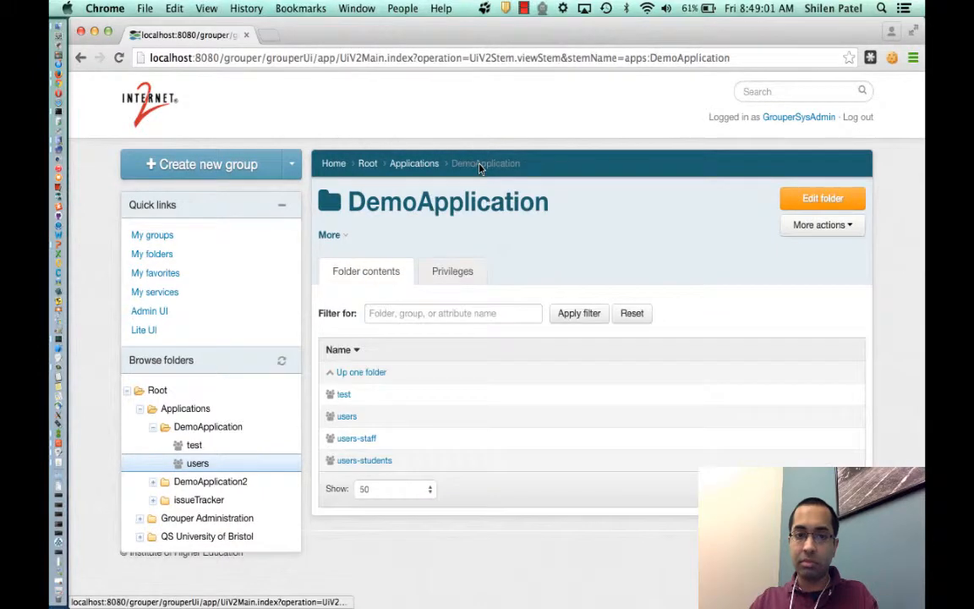
click(358, 461)
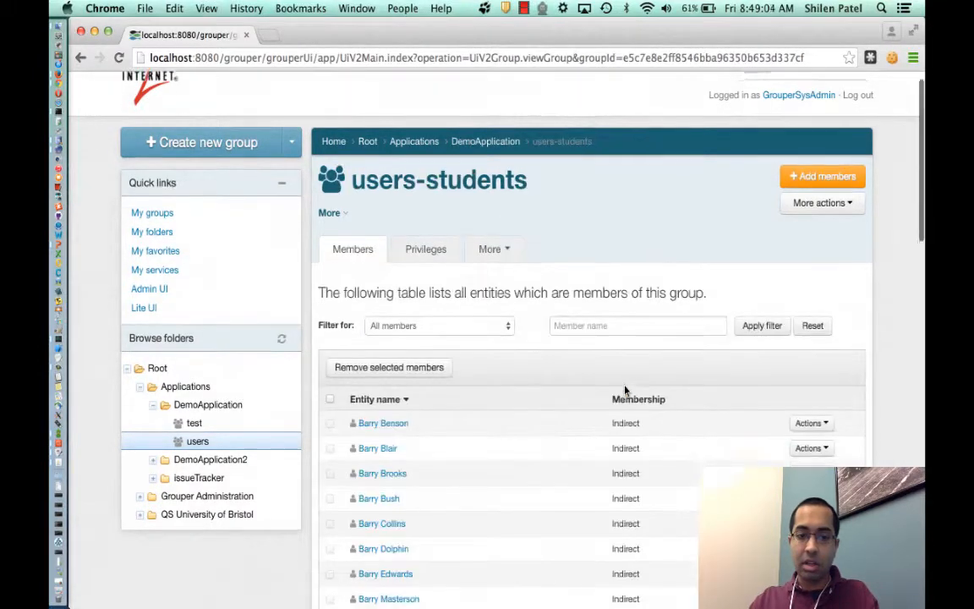
scroll(624, 385, down, 10)
scroll(623, 386, down, 10)
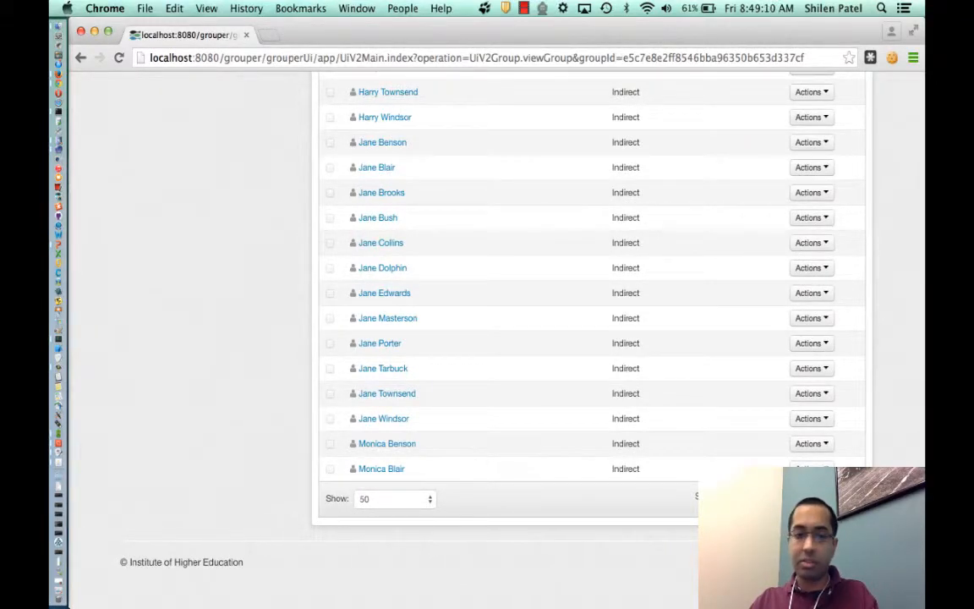
scroll(544, 253, up, 15)
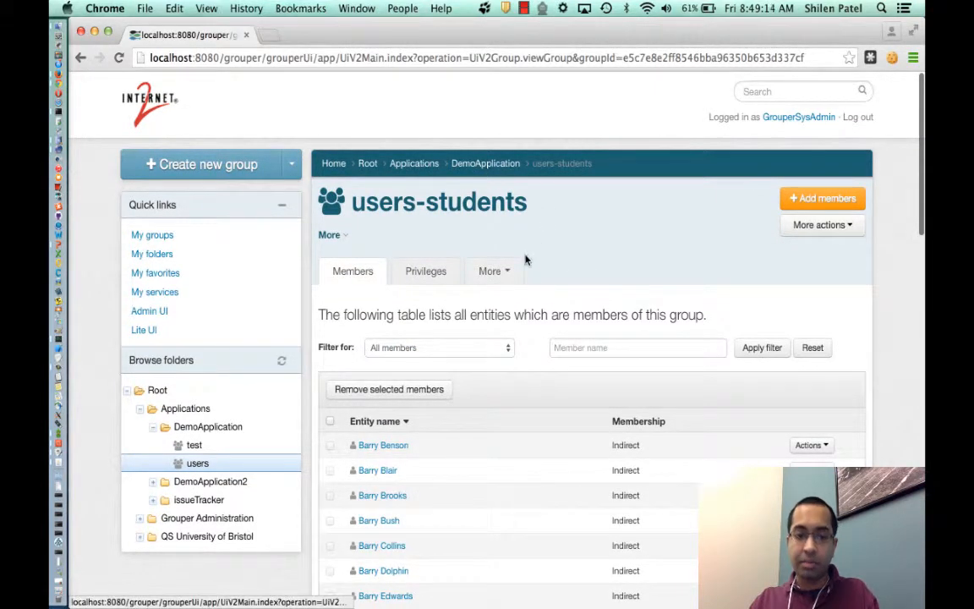
Step: Compare the member list of the users group with that of users-staff in the DemoApplication folder
click(489, 165)
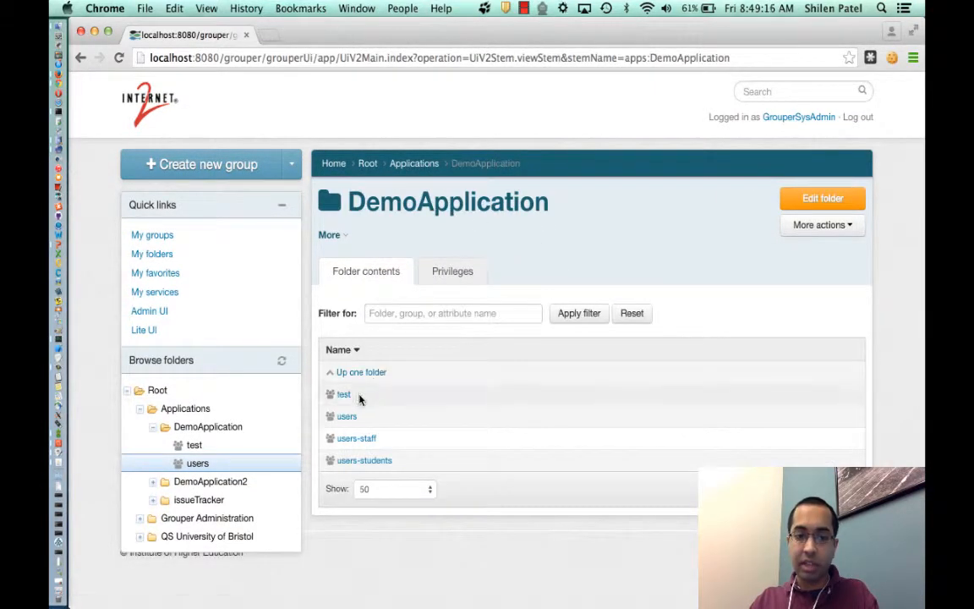
click(347, 413)
scroll(567, 404, down, 15)
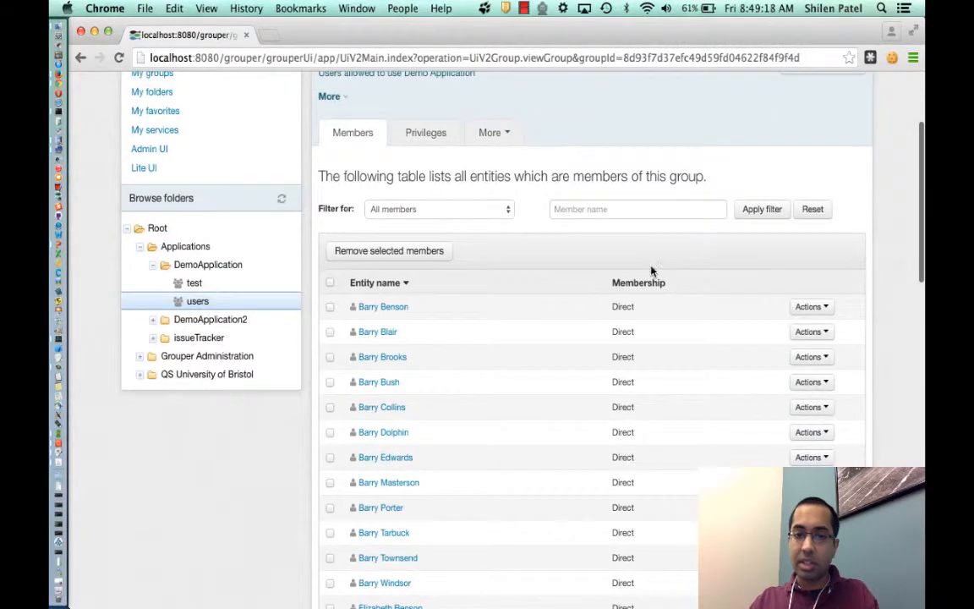
scroll(632, 444, up, 15)
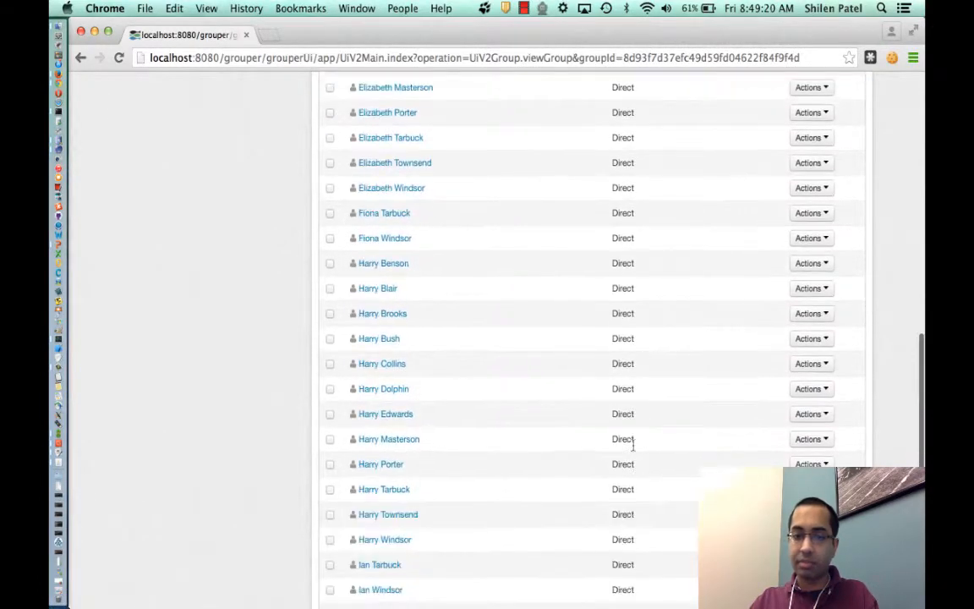
click(506, 165)
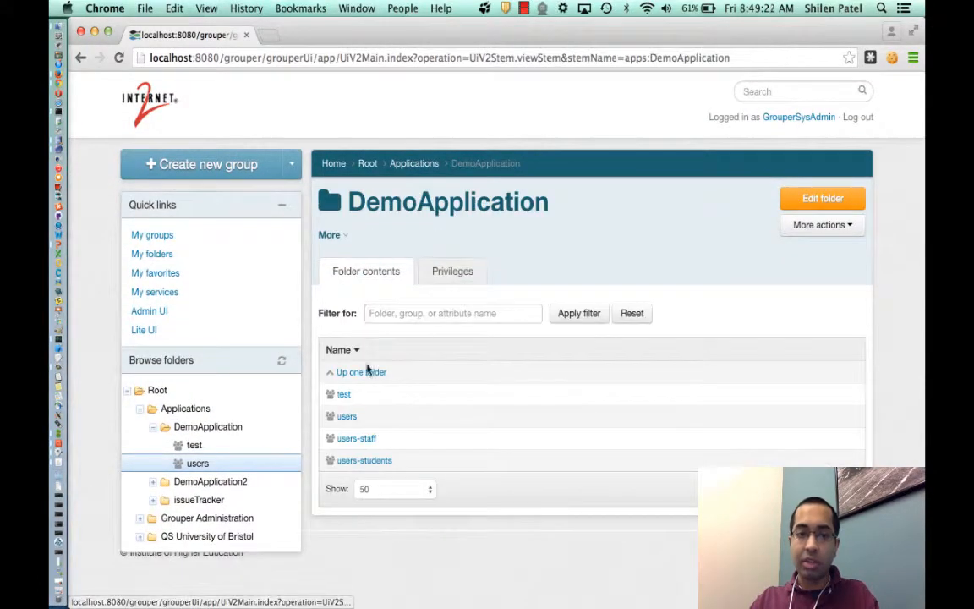
click(354, 439)
scroll(552, 393, down, 3)
scroll(552, 393, down, 1)
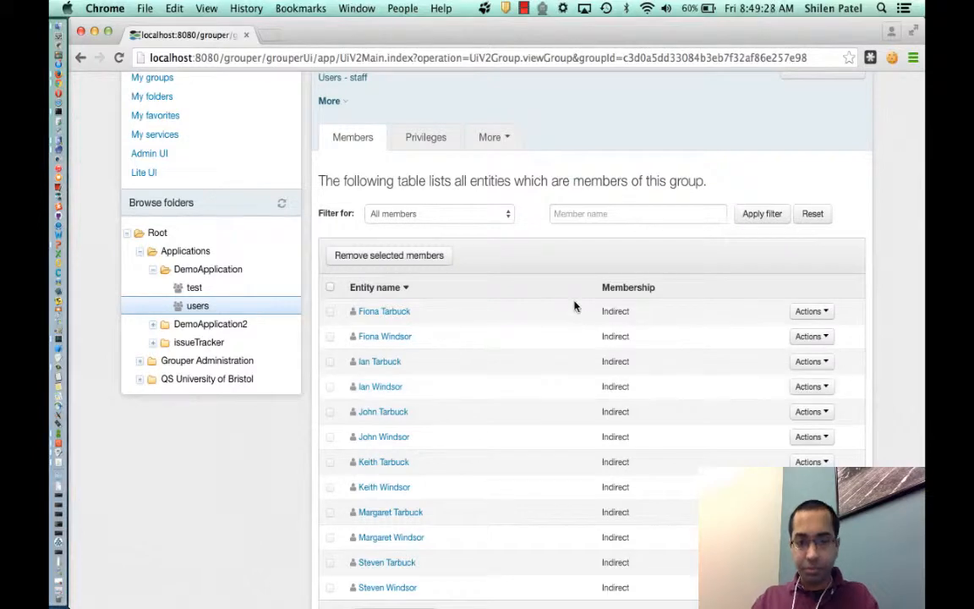
scroll(576, 306, up, 4)
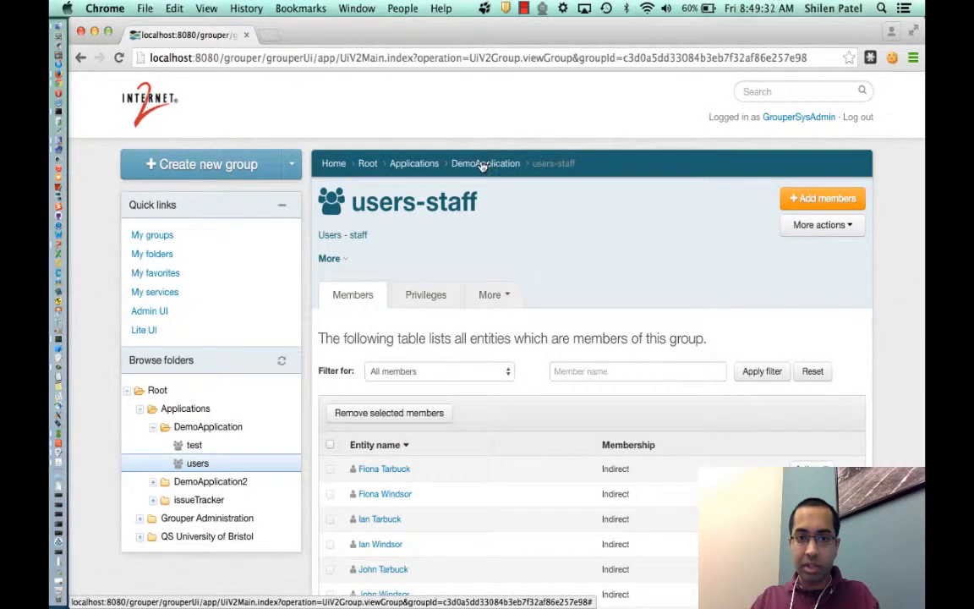
Step: Export the members of the DemoApplication users group with the All member data option
click(481, 165)
click(348, 417)
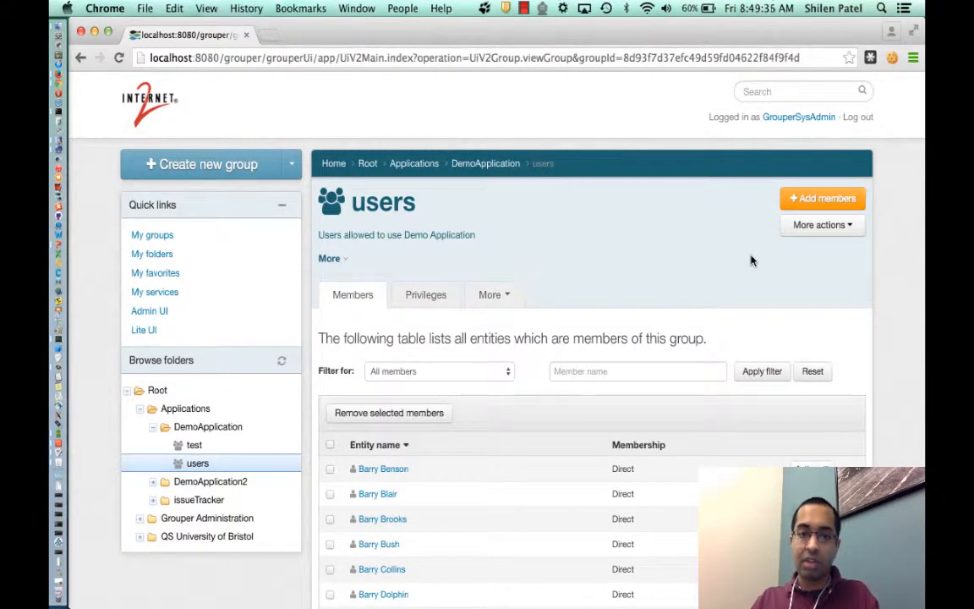
click(808, 232)
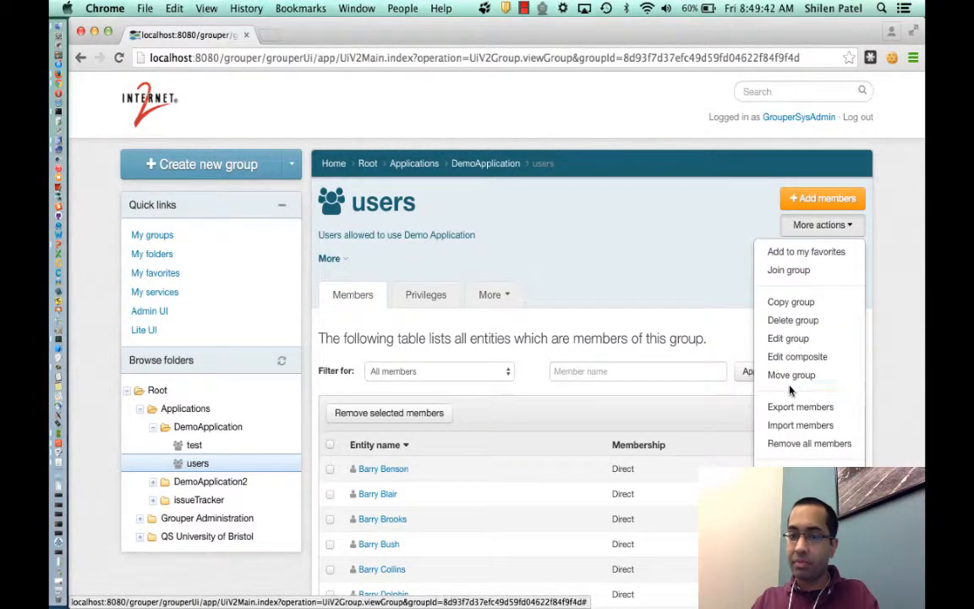
click(765, 408)
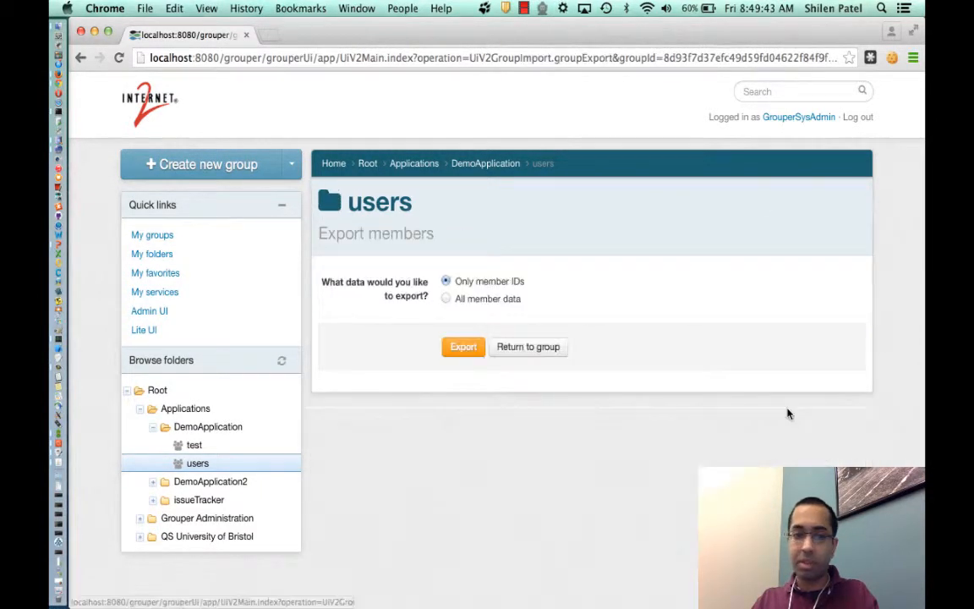
click(446, 300)
click(463, 351)
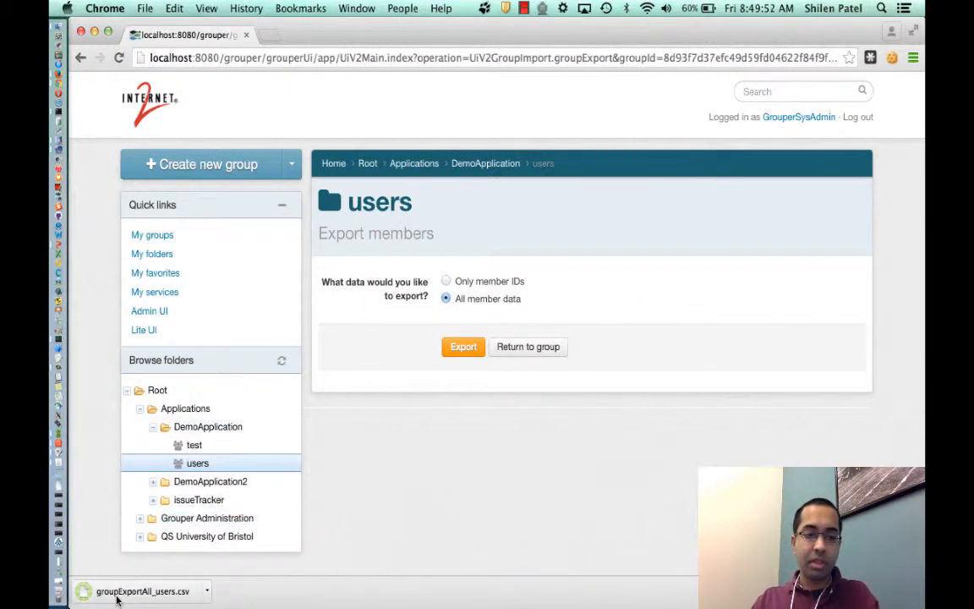
Step: Open the downloaded groupExportAll_users.csv in Excel and fit columns B to E to their contents
click(117, 593)
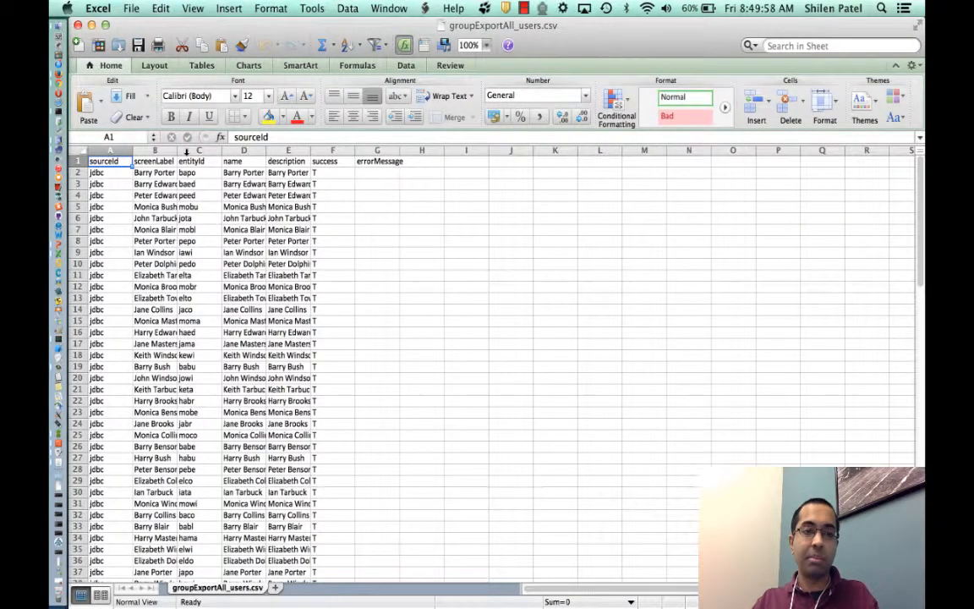
drag(176, 151, 309, 150)
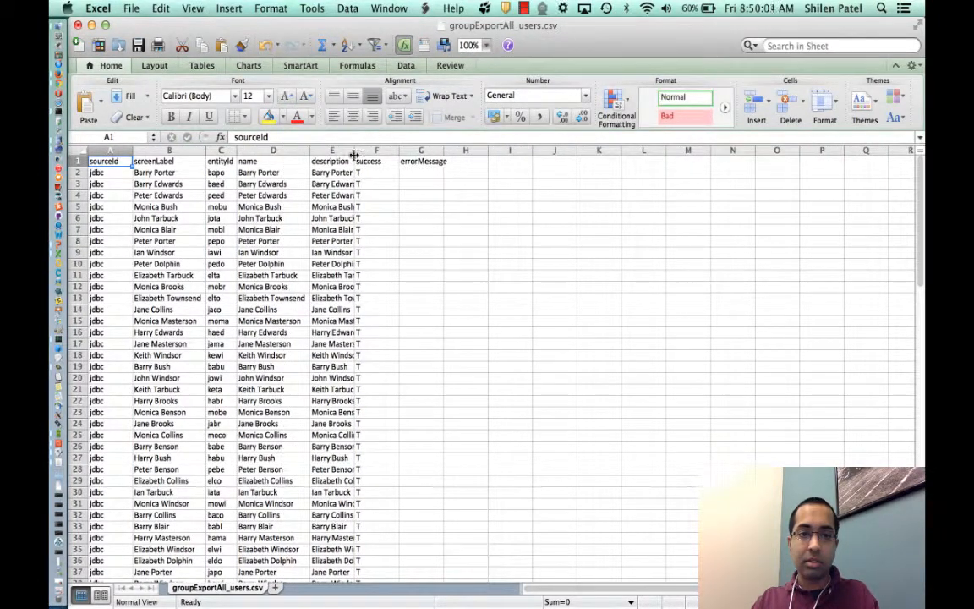
double_click(355, 150)
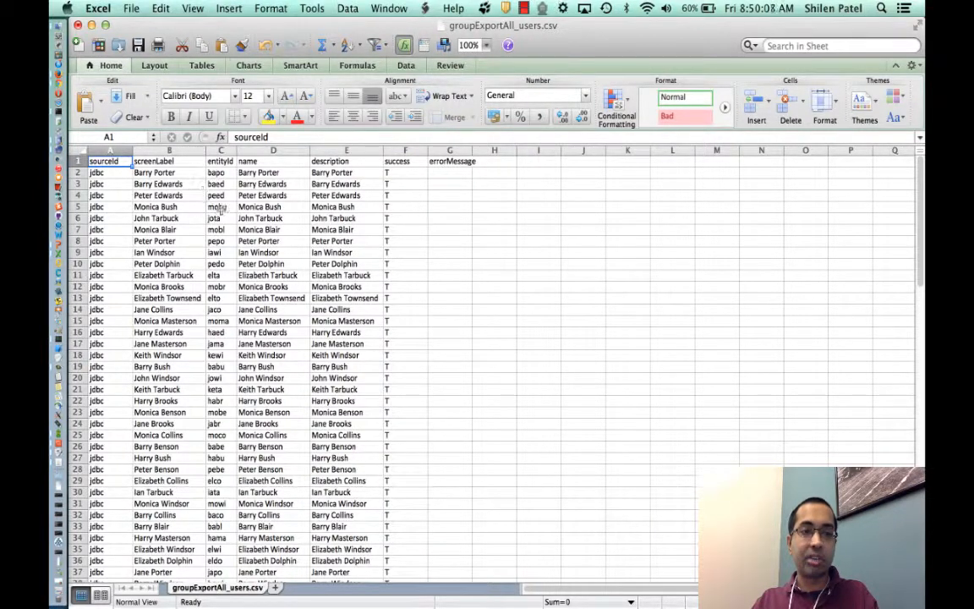
Step: Inspect the entityId, screenLabel, name and description columns, close the file without saving, and return to the Grouper page in Chrome
click(219, 151)
click(161, 218)
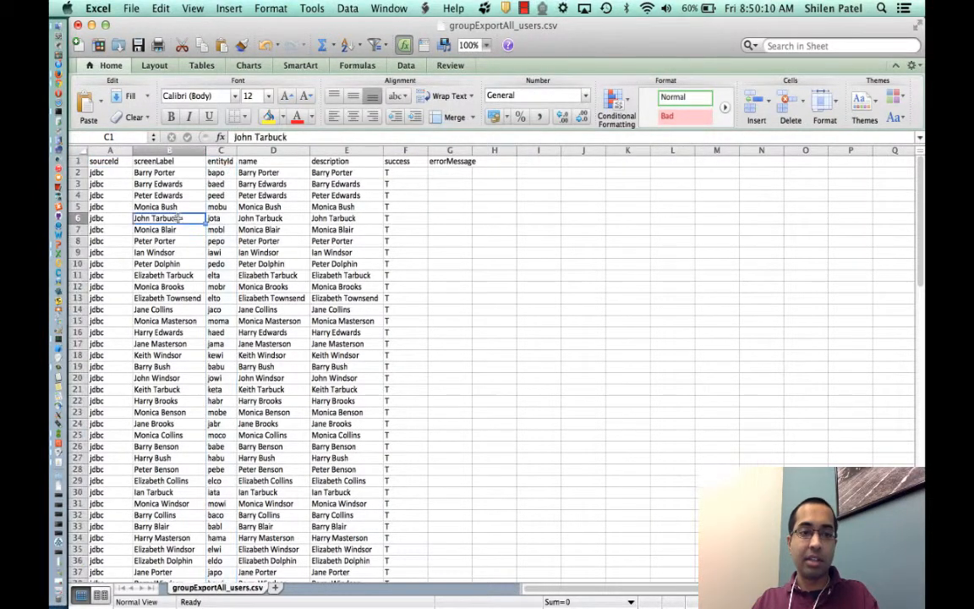
click(275, 173)
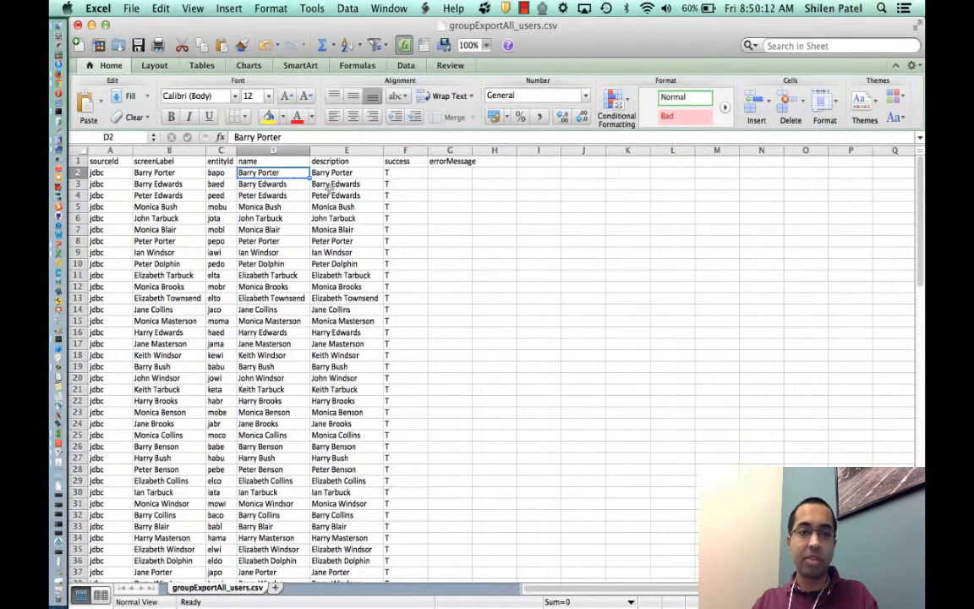
click(314, 184)
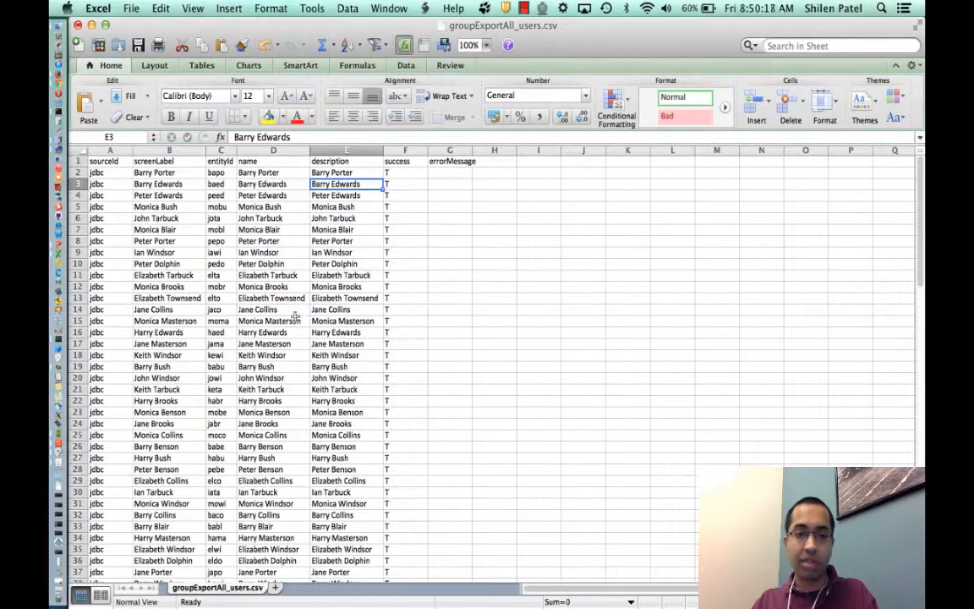
click(77, 26)
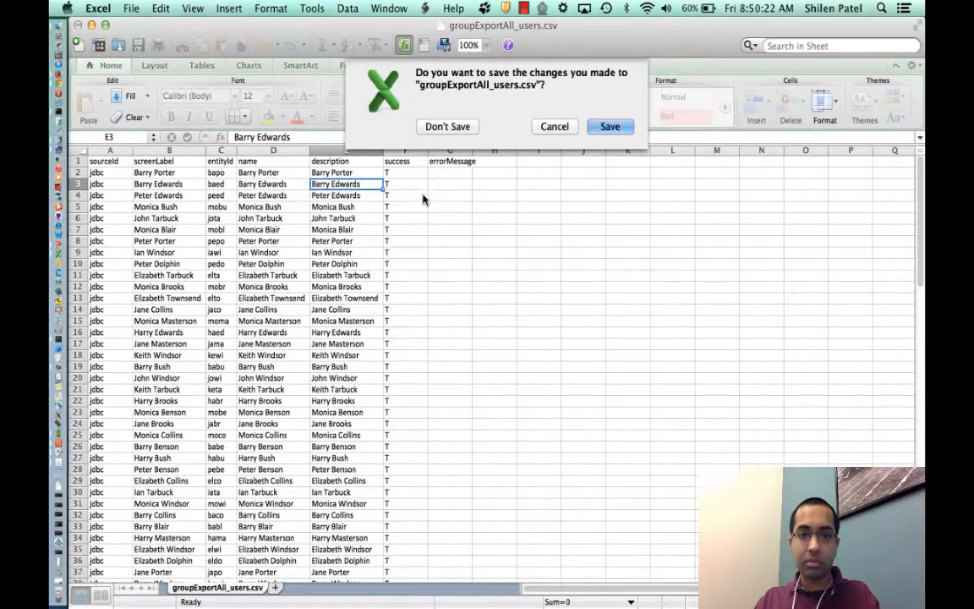
click(465, 127)
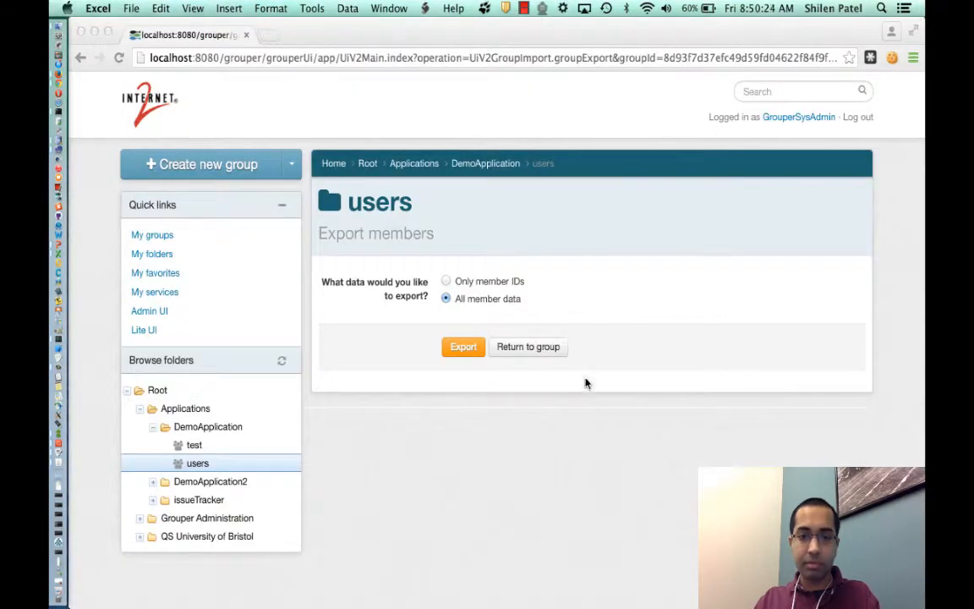
click(594, 448)
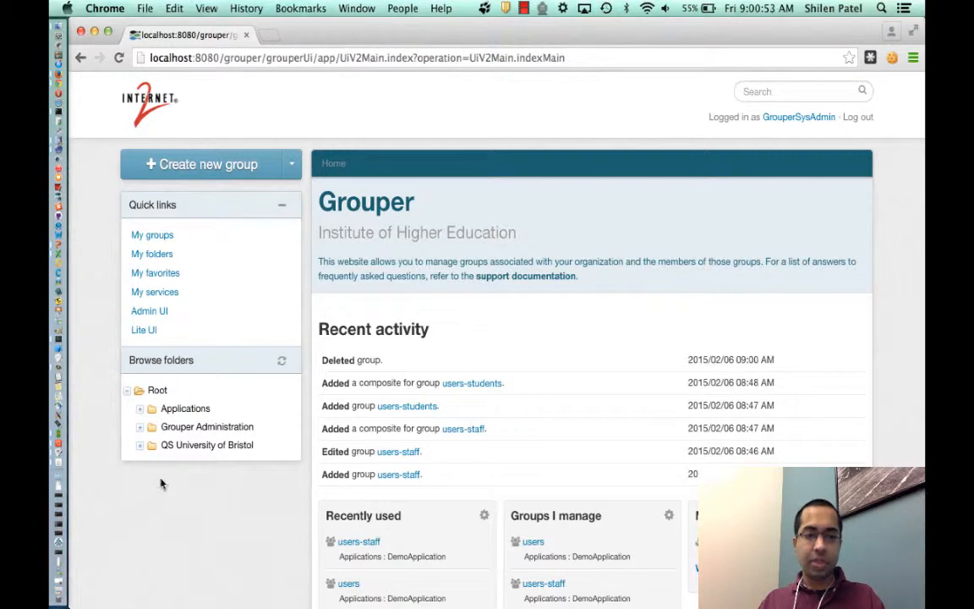
Step: Open the Import members form for the users group in the DemoApplication folder, and cancel it without adding anyone
click(145, 408)
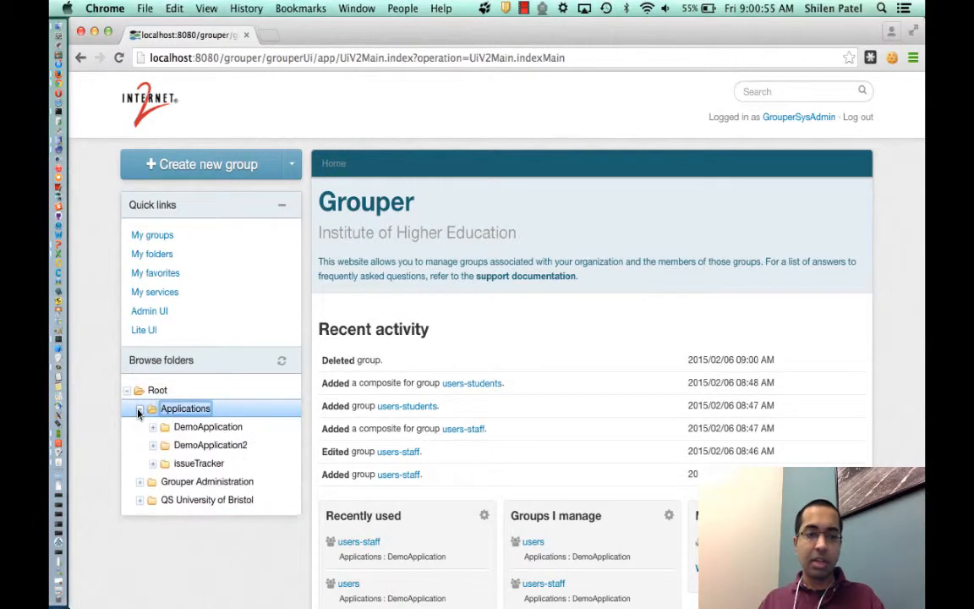
click(155, 428)
click(210, 442)
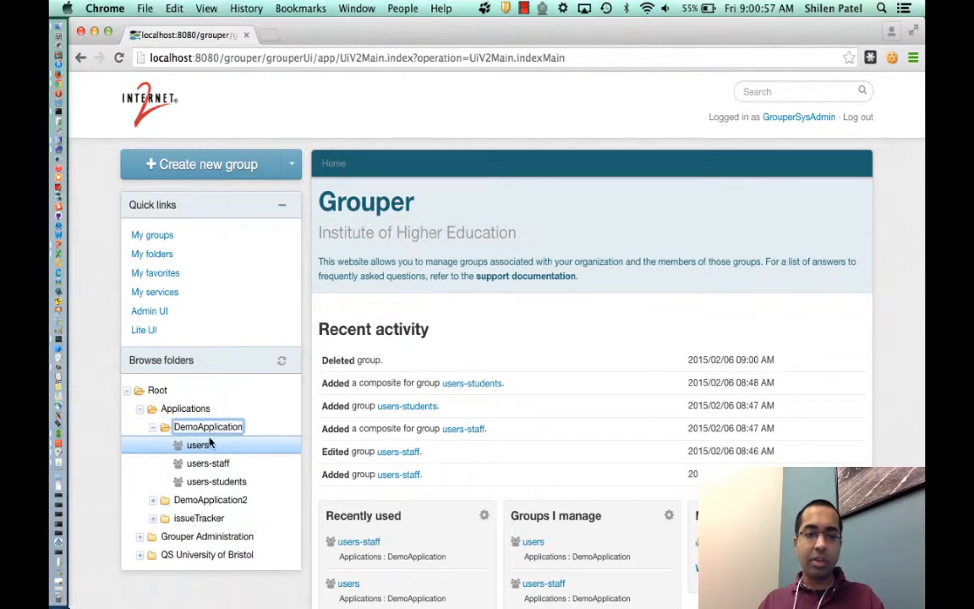
click(196, 447)
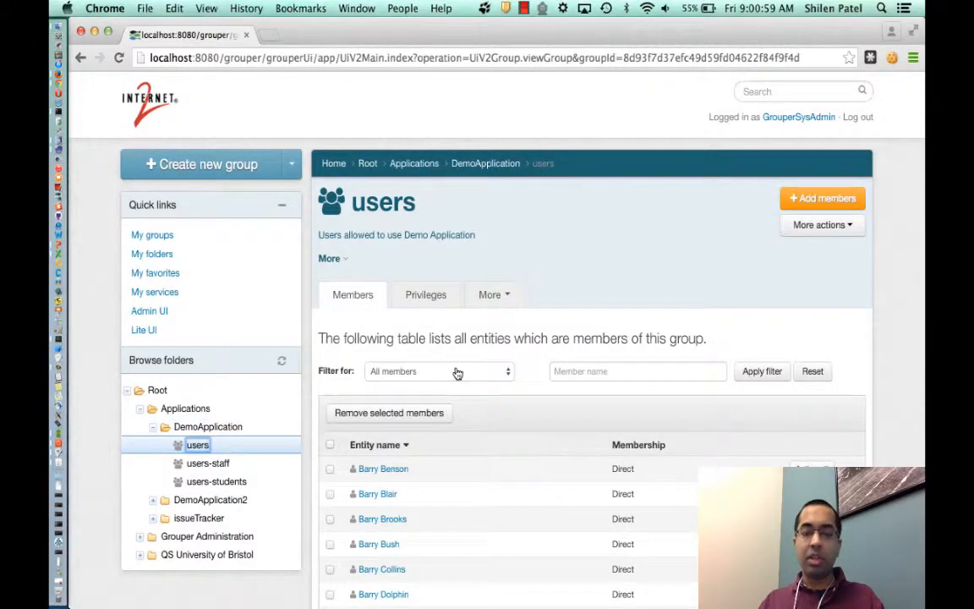
click(820, 224)
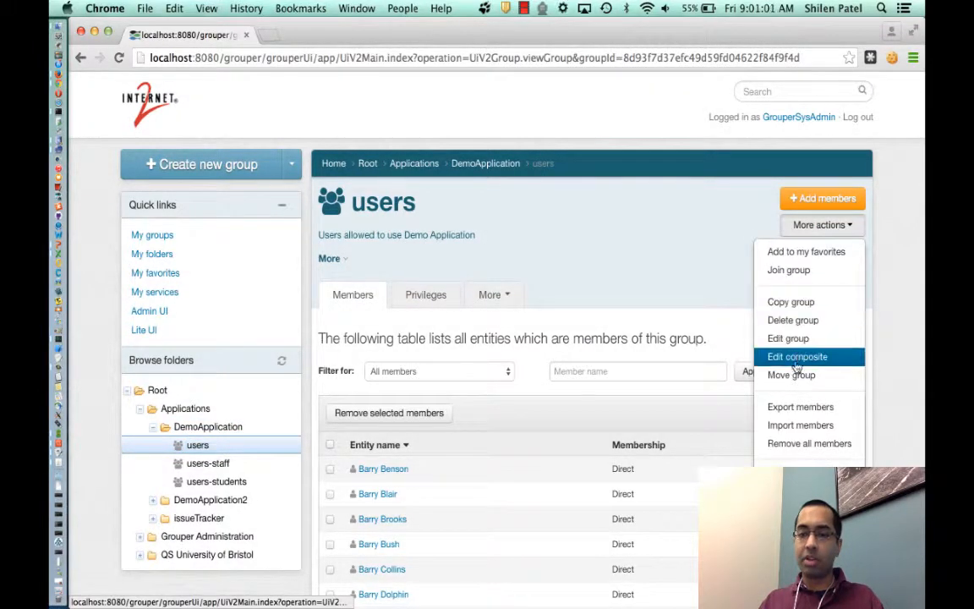
click(795, 425)
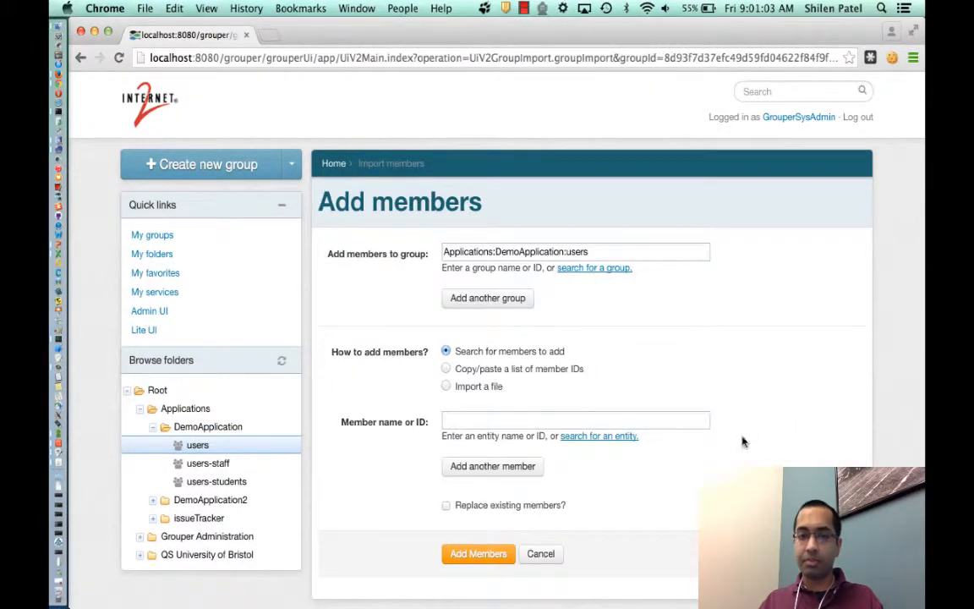
click(545, 556)
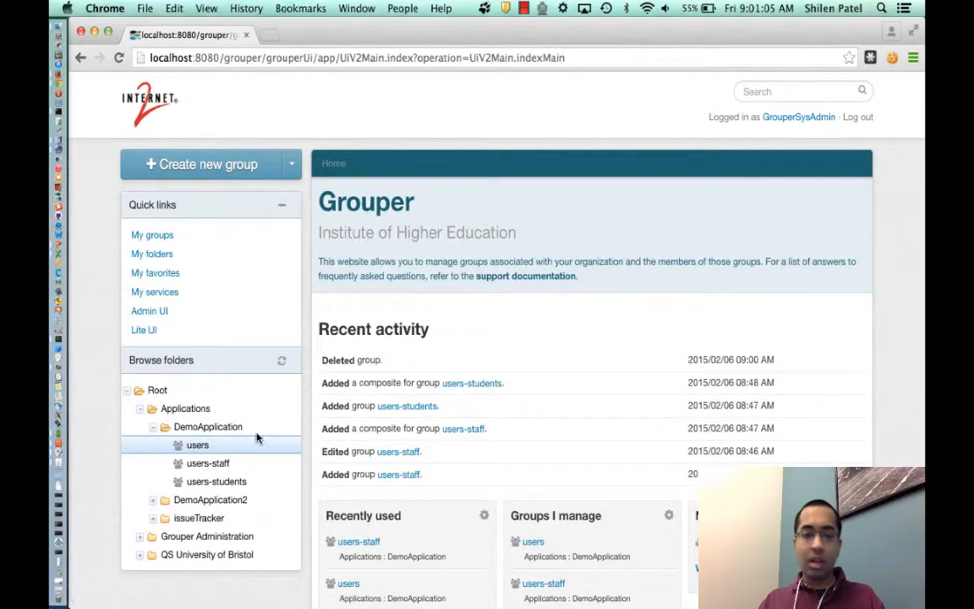
Step: Reach the users group's import form through the import a list of members option for adding members, and cancel it
click(196, 445)
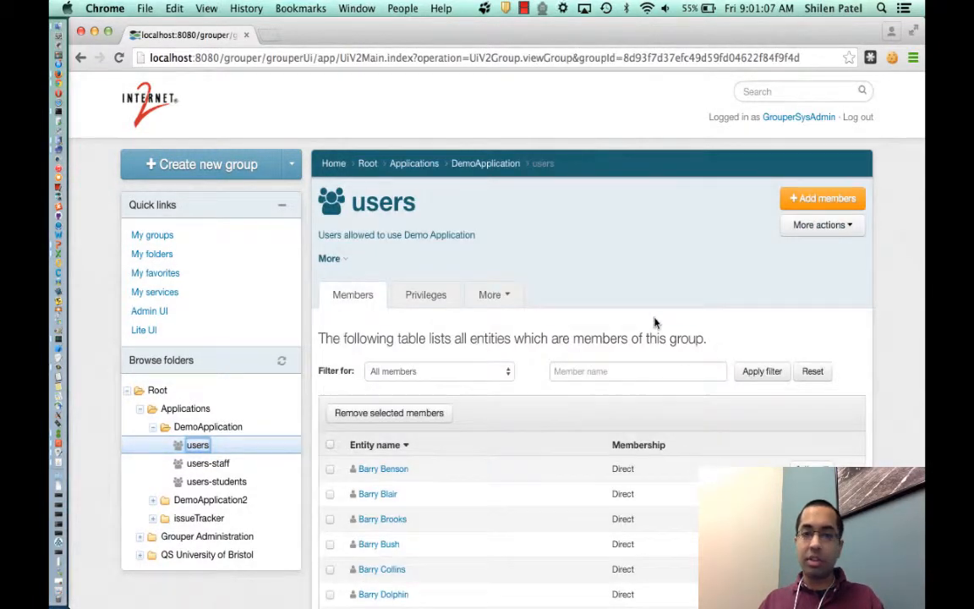
click(819, 204)
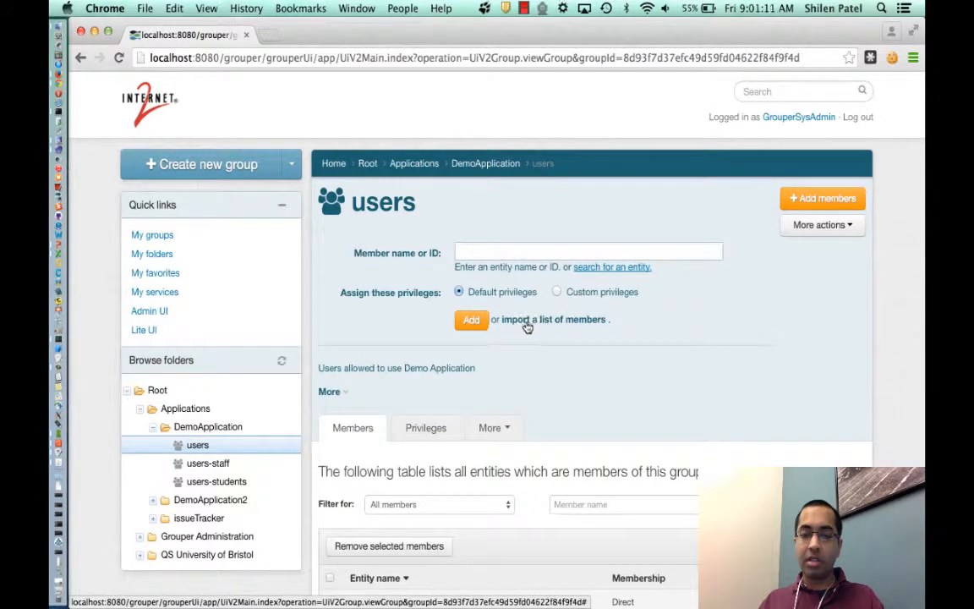
click(541, 321)
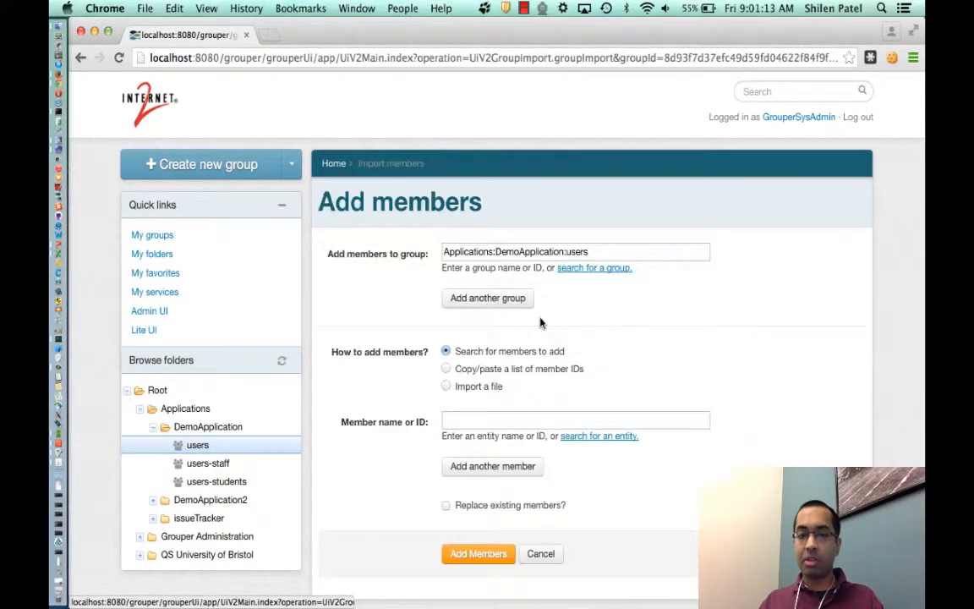
click(541, 556)
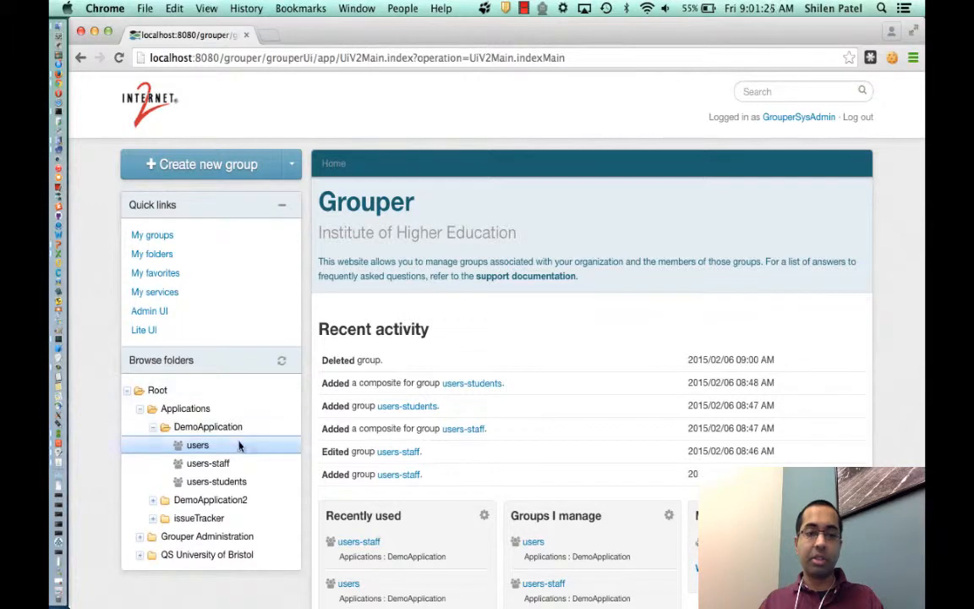
Step: Create a new group named test1 in the DemoApplication folder
click(193, 427)
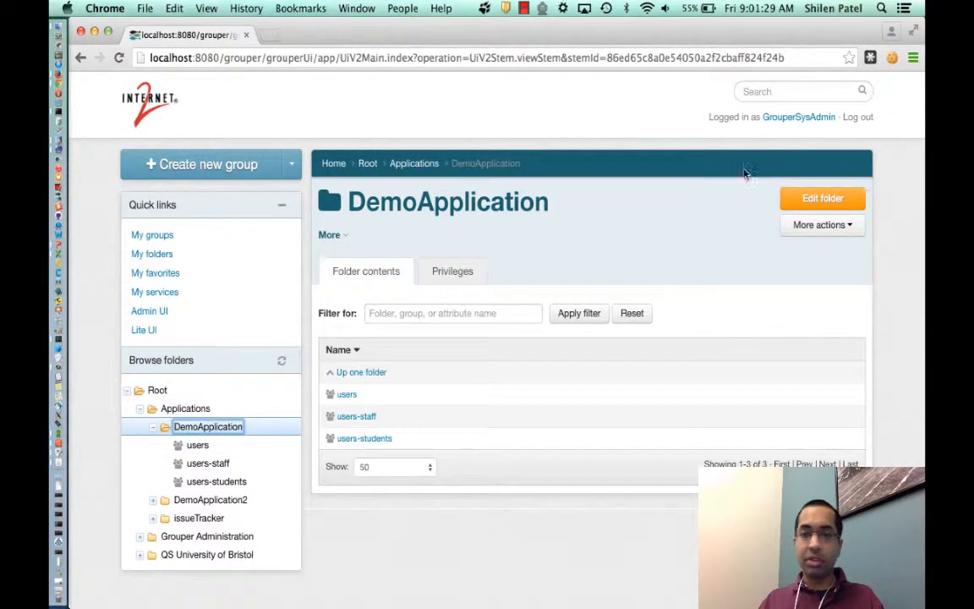
click(814, 227)
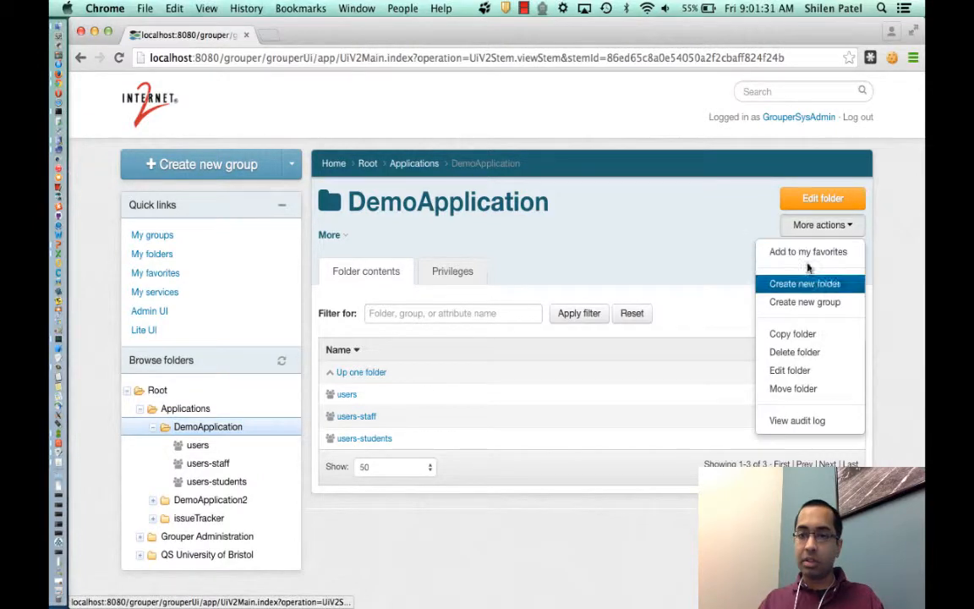
click(809, 306)
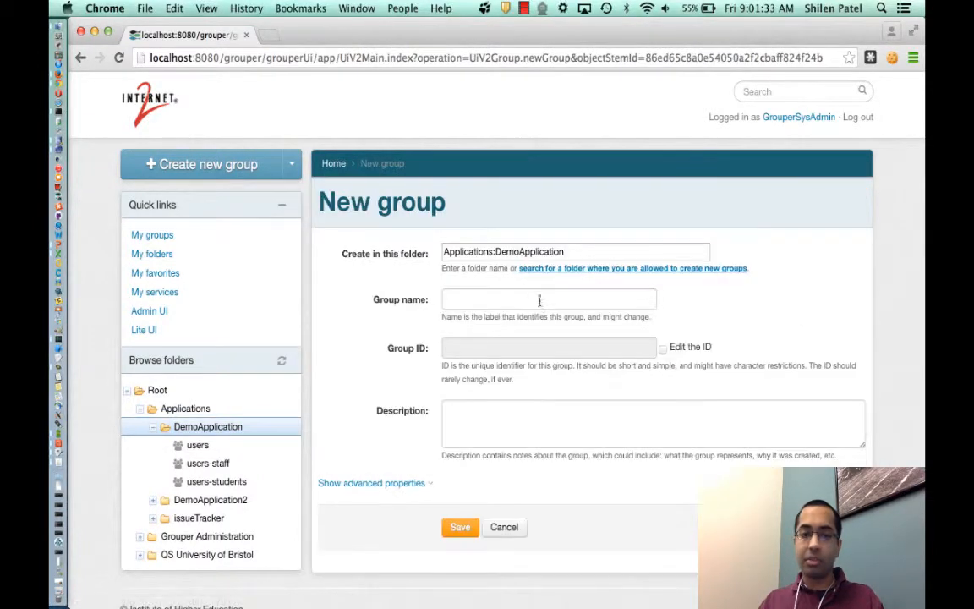
text(test1)
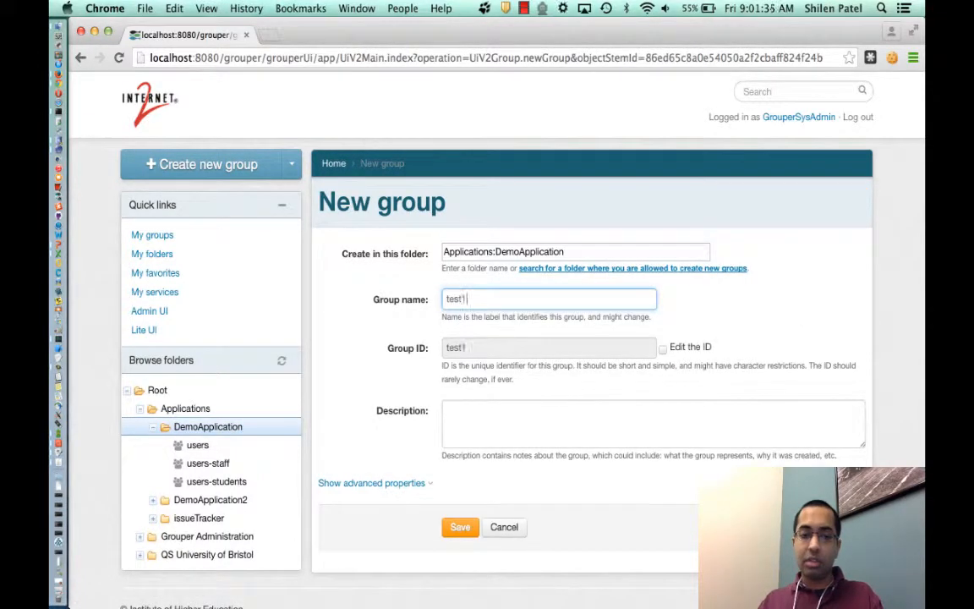
click(457, 527)
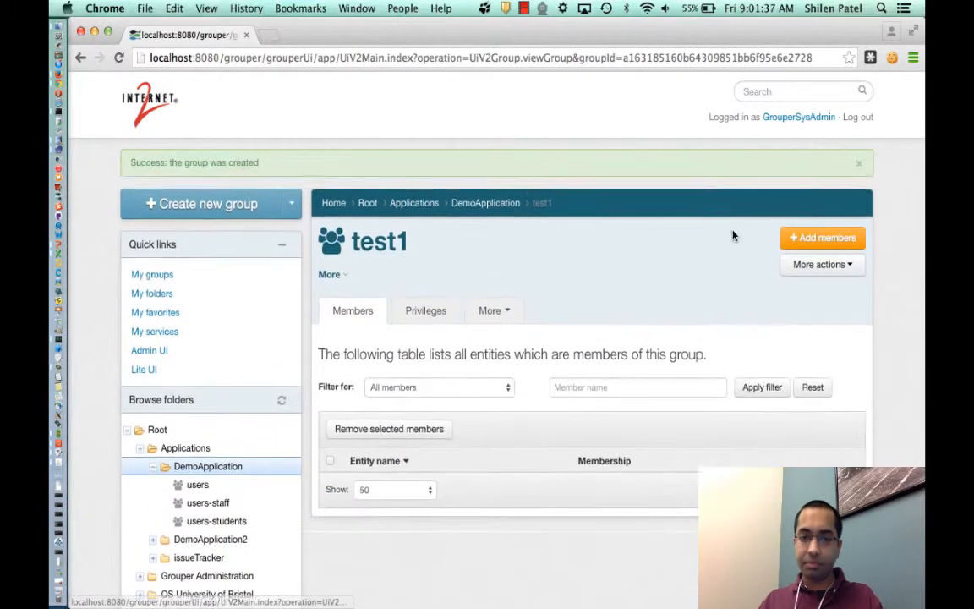
click(801, 268)
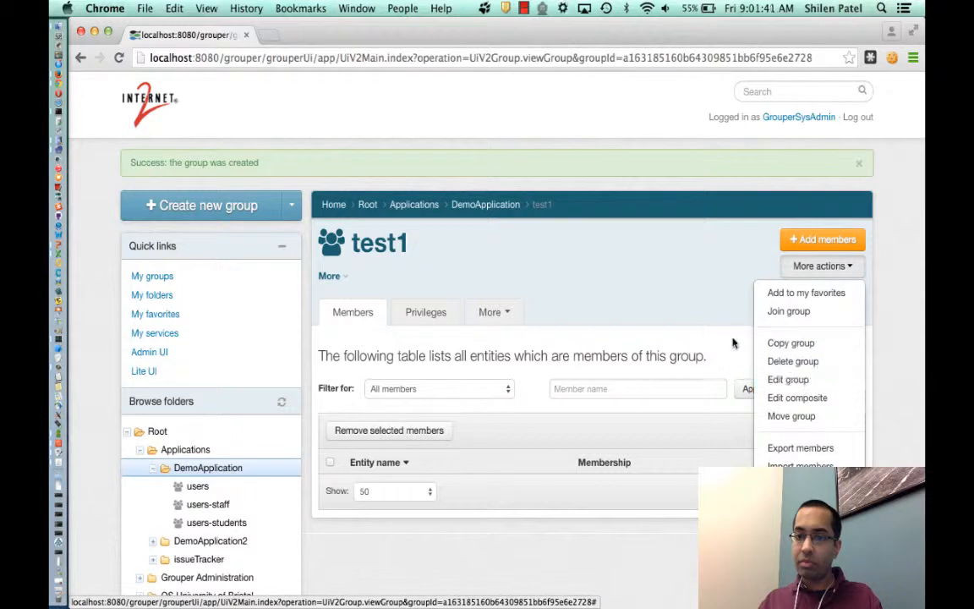
click(621, 290)
Step: Return to the DemoApplication folder and create a second group in it named test2
click(475, 206)
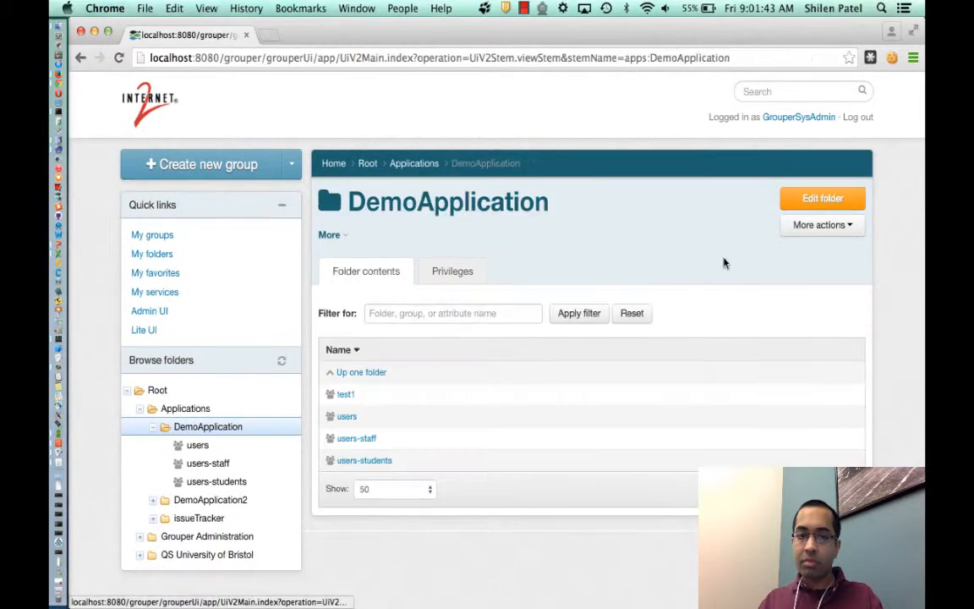
click(824, 235)
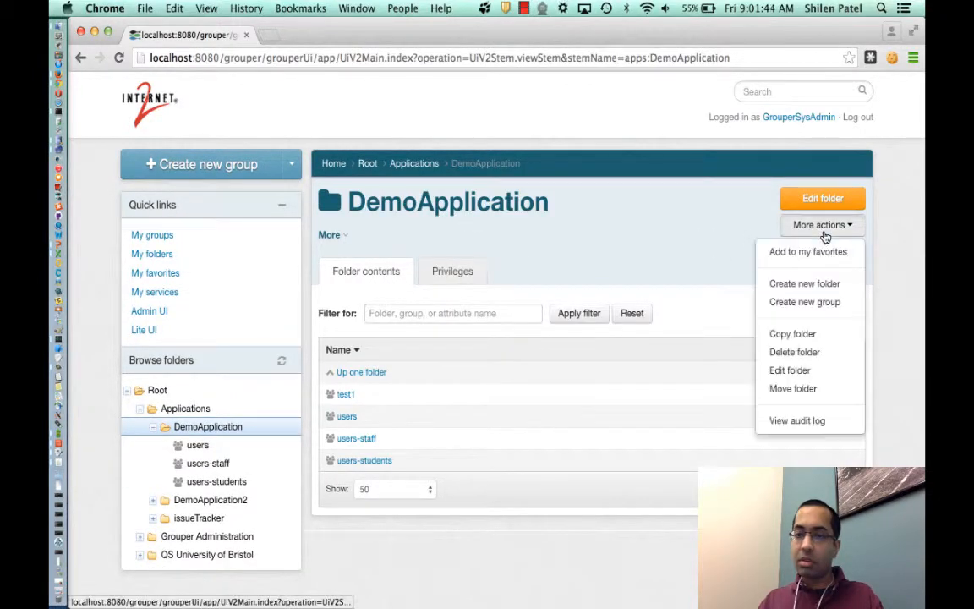
click(826, 311)
text(test2)
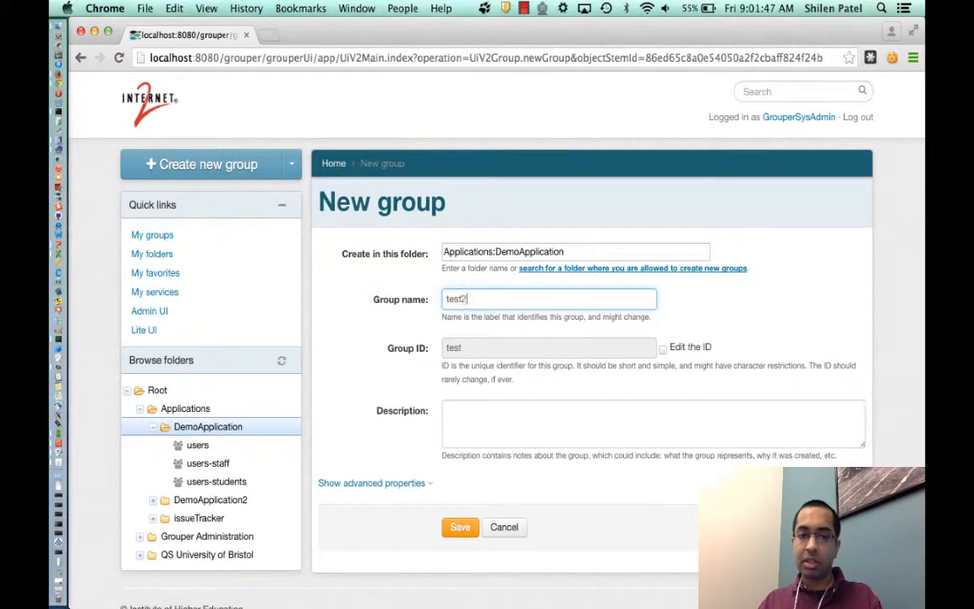
click(455, 527)
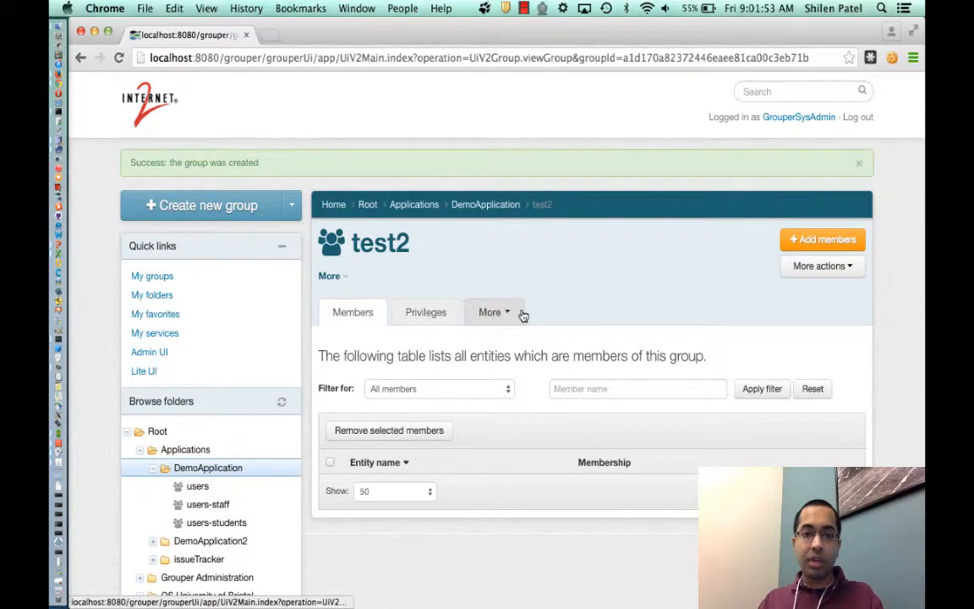
Step: Start adding members to groups, with Applications:DemoApplication:test1 and Applications:DemoApplication:test2 as the target groups
click(293, 208)
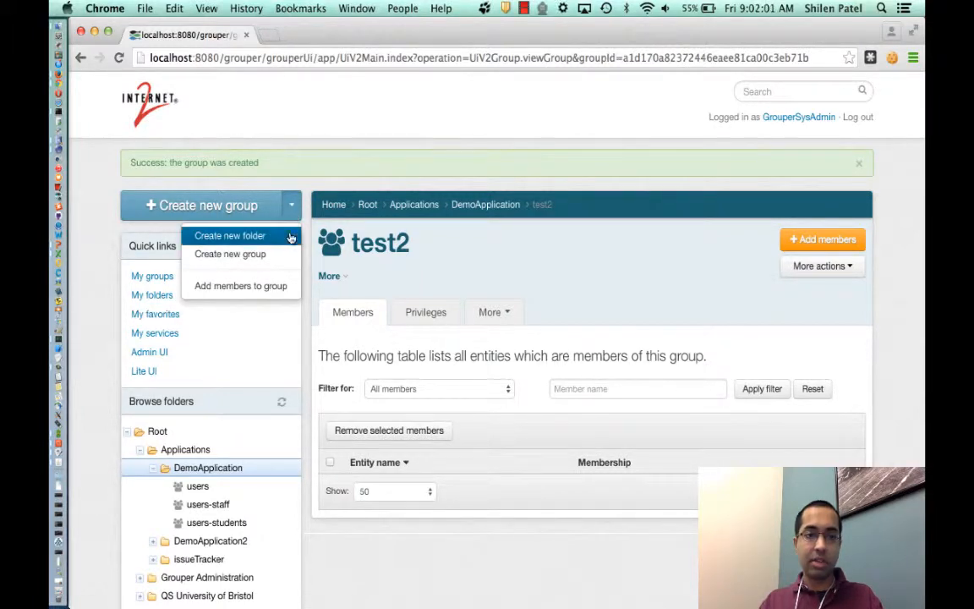
click(213, 287)
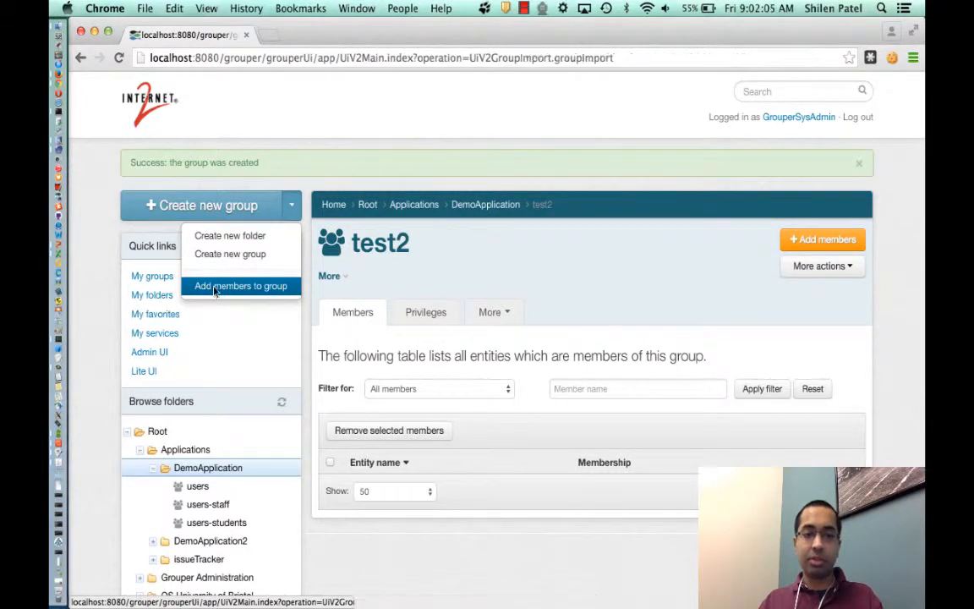
click(472, 246)
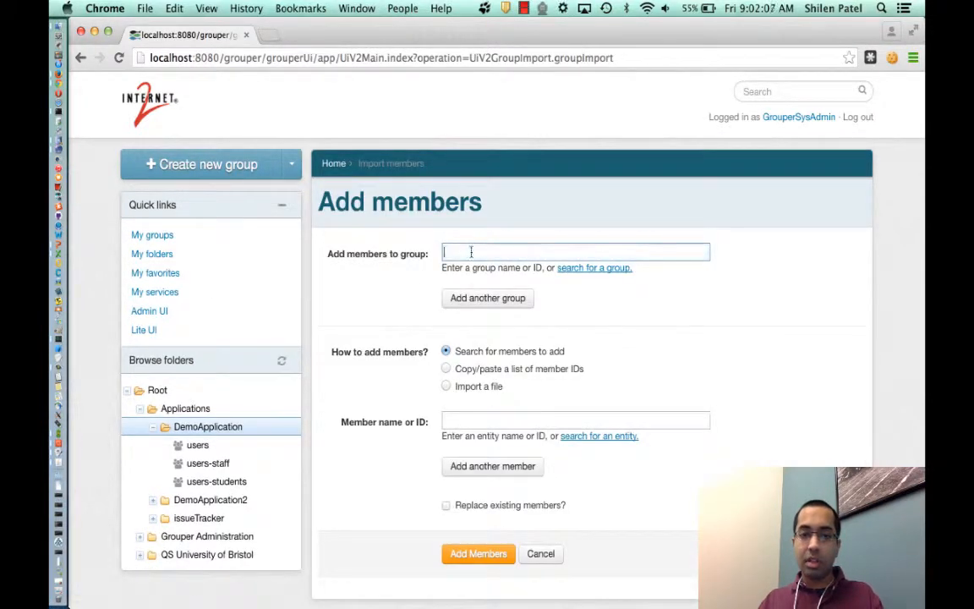
text(test1)
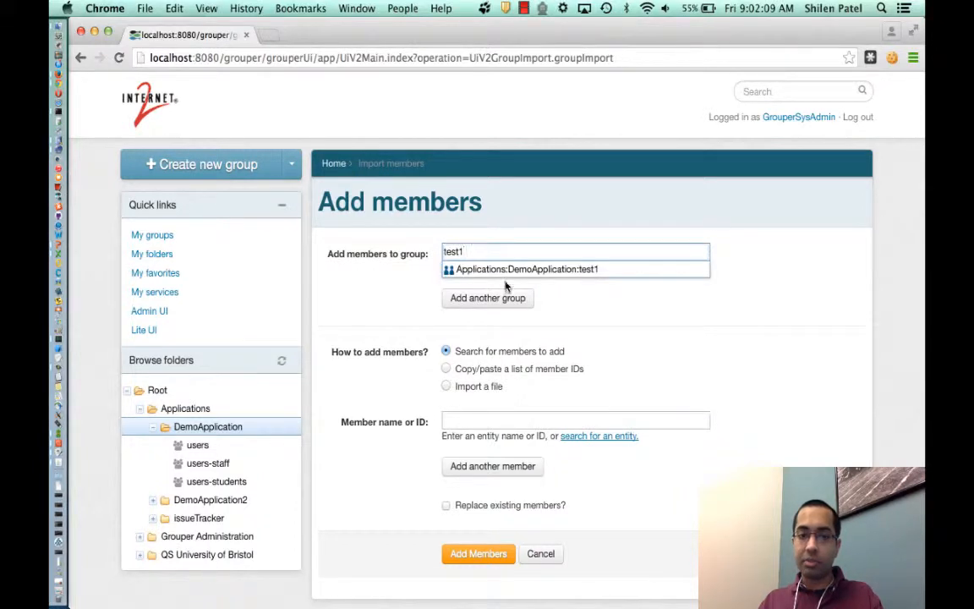
click(510, 268)
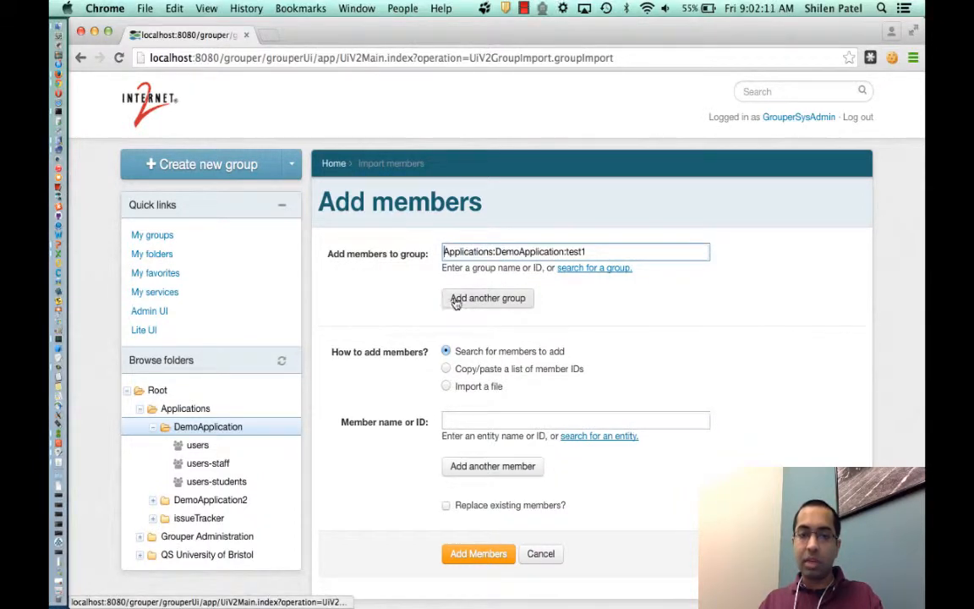
click(494, 300)
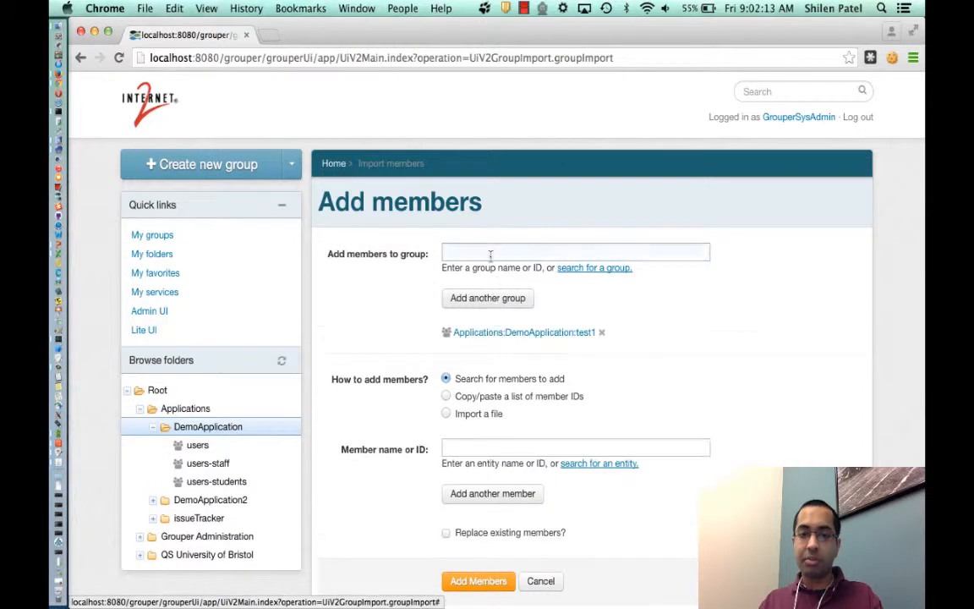
text(test2)
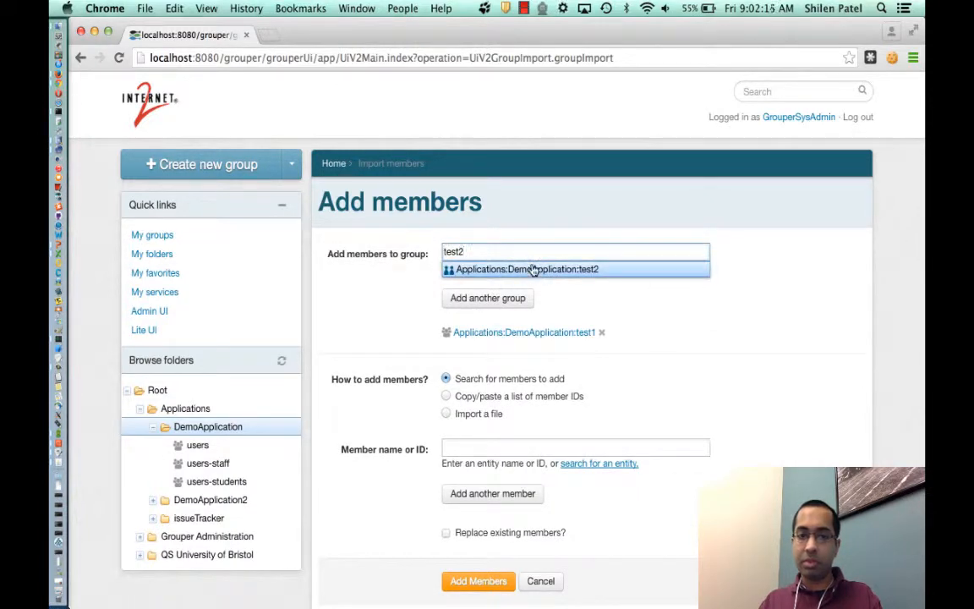
click(533, 268)
Step: Search by first name for the first two matching people and add both as members of the target groups
scroll(665, 317, down, 3)
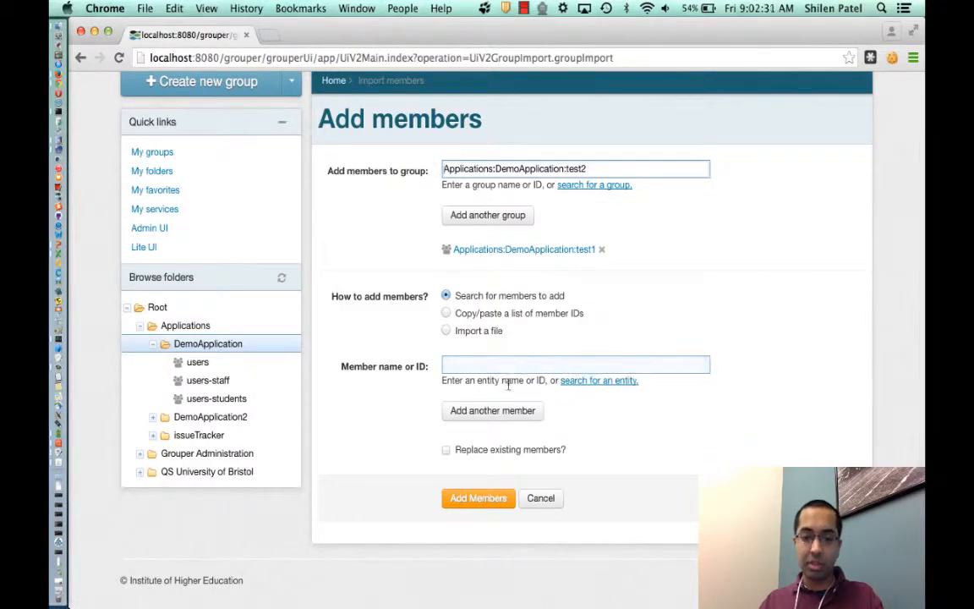
click(477, 368)
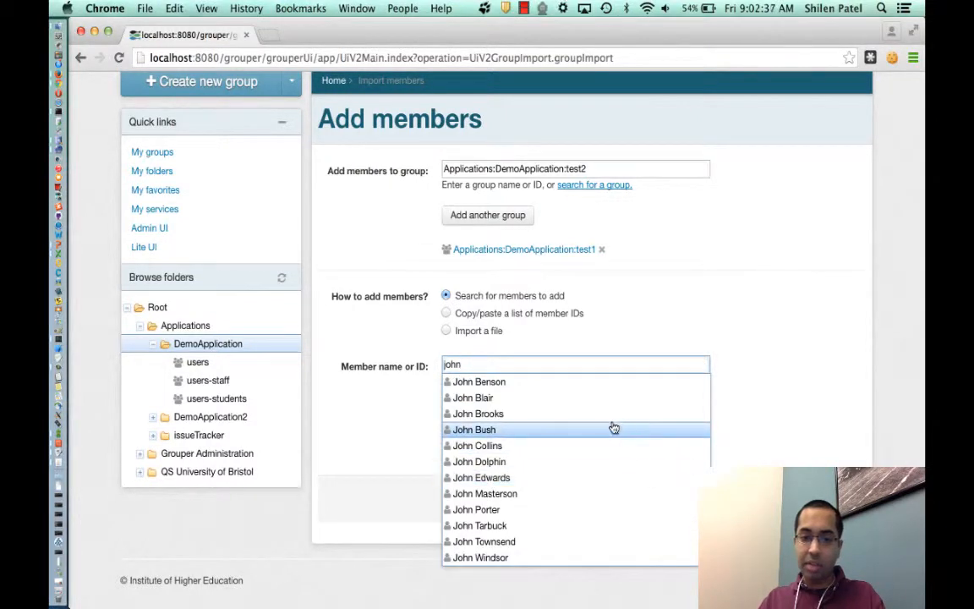
click(472, 383)
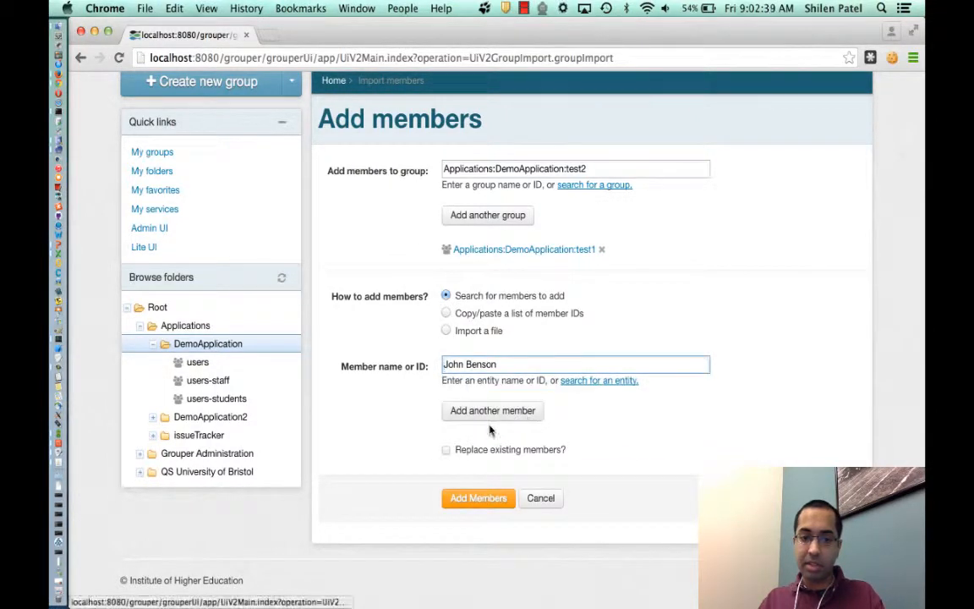
click(485, 411)
click(477, 367)
text(john)
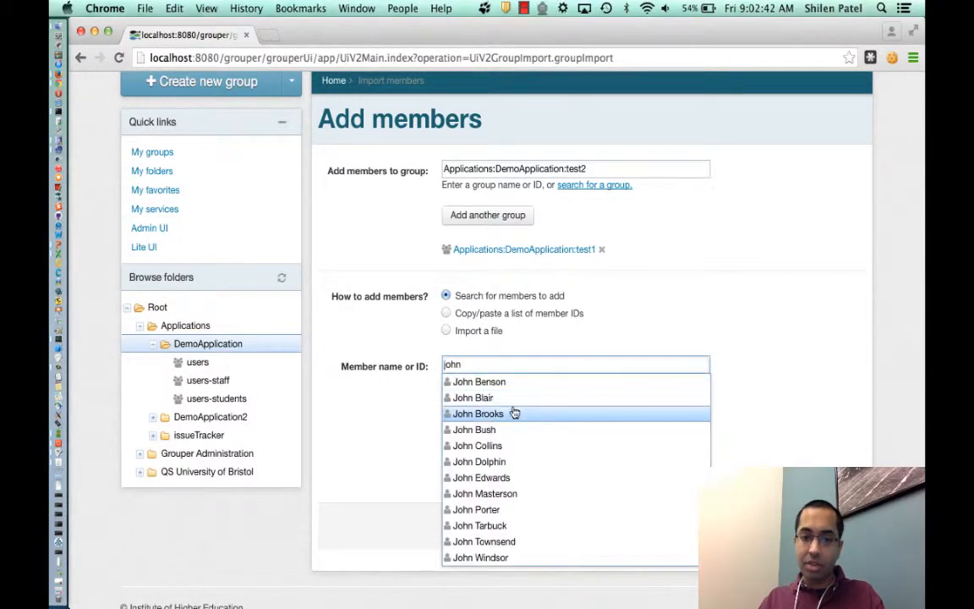
click(503, 400)
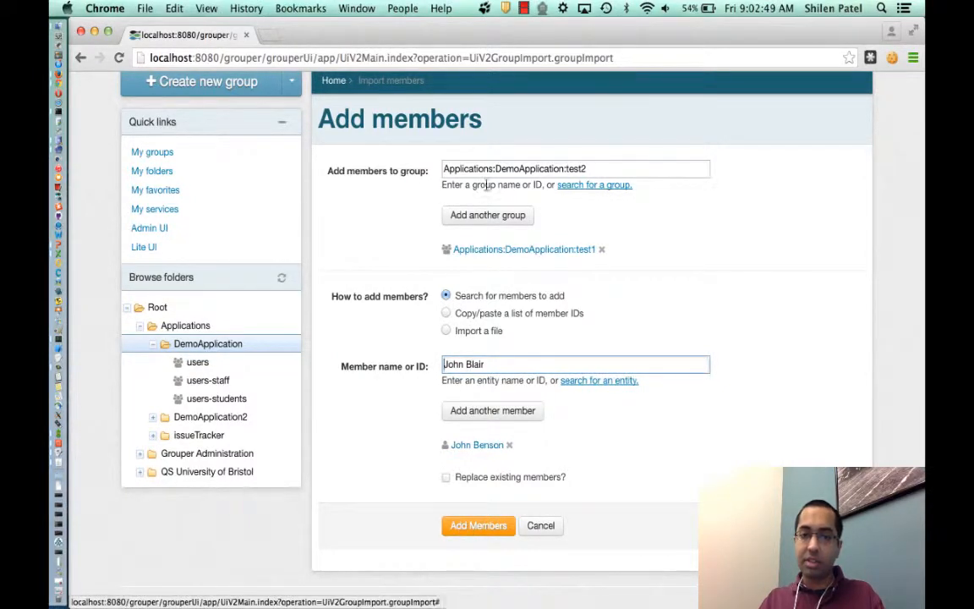
click(475, 526)
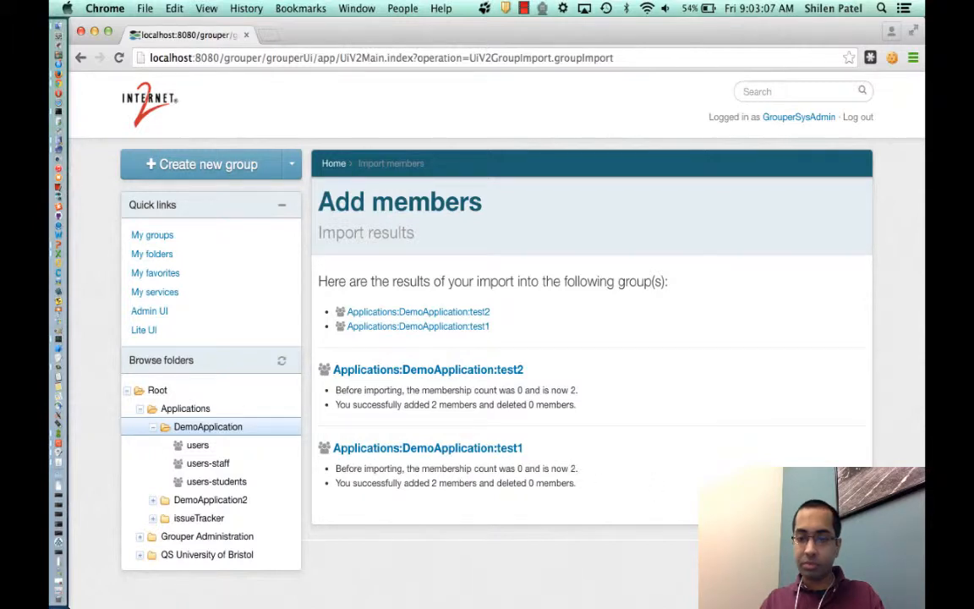
Step: Review the recent activity on the Grouper home page and view the member list of test1
click(333, 163)
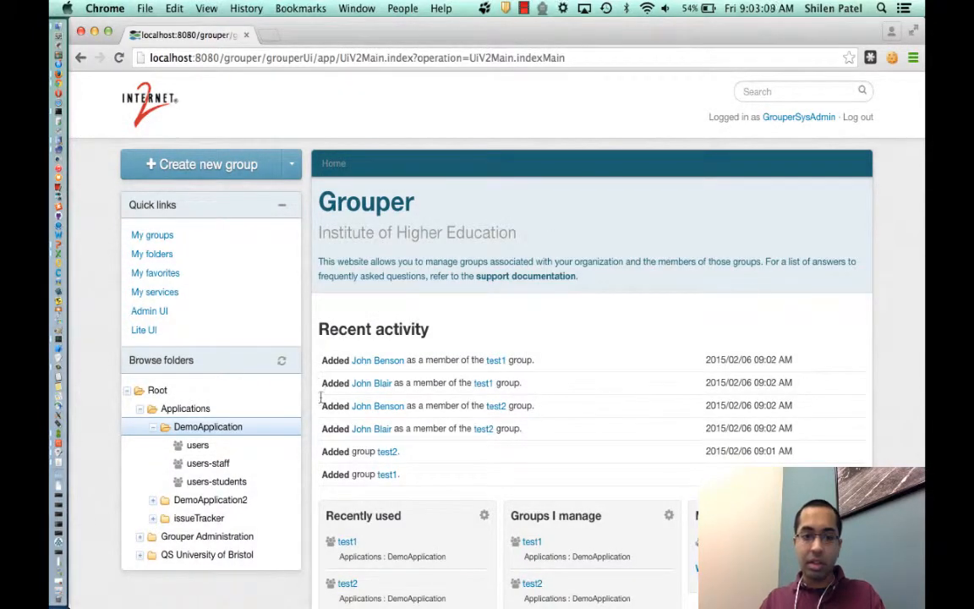
click(385, 476)
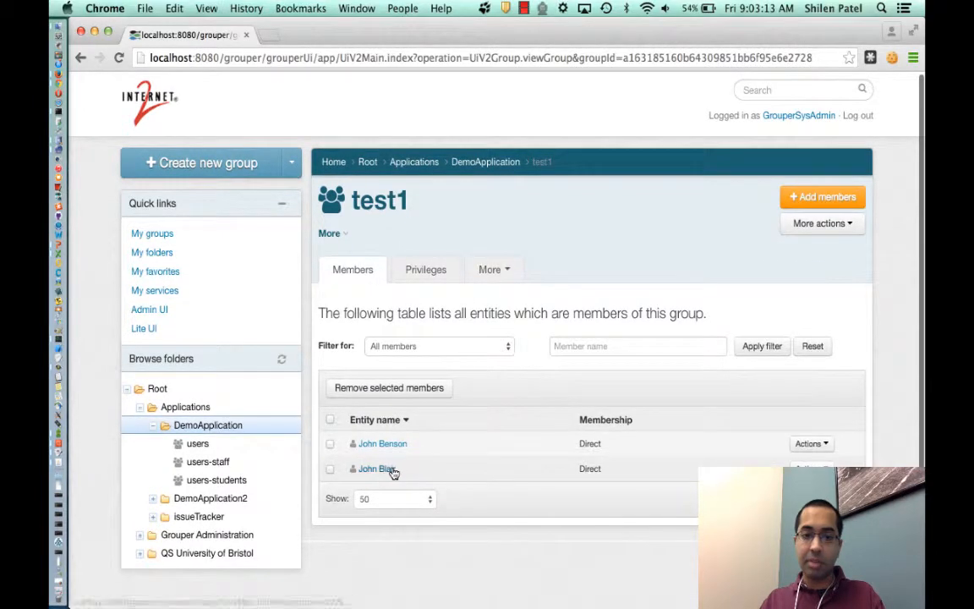
Step: Return to the DemoApplication folder and view the member list of test2
click(487, 161)
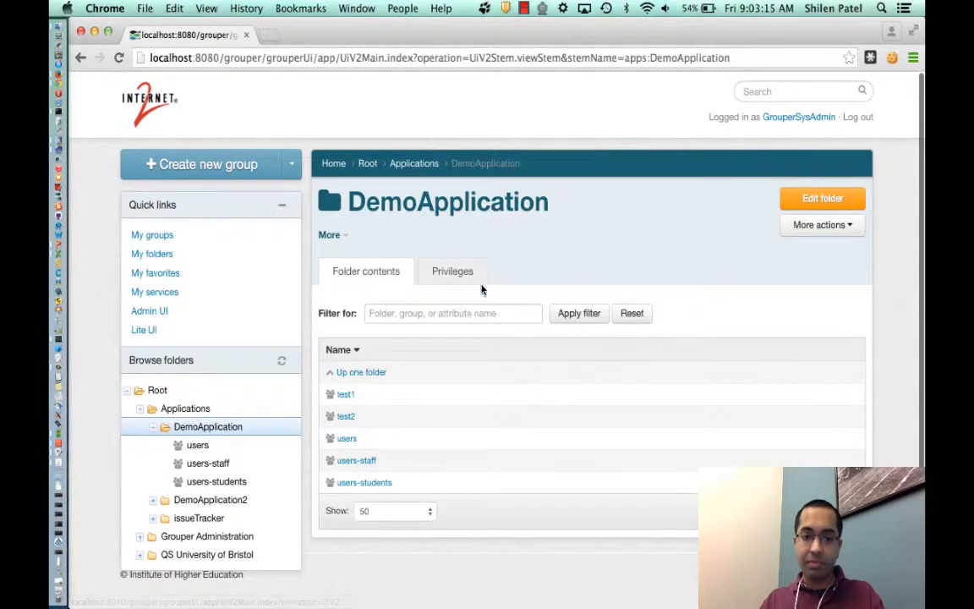
click(346, 416)
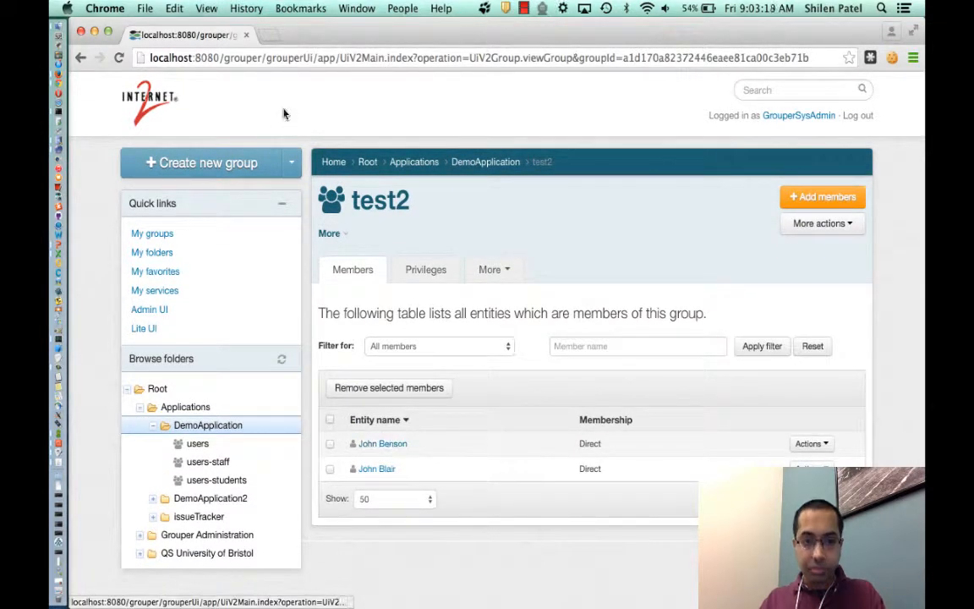
Step: Start adding members to groups again, with Applications:DemoApplication:test1 and Applications:DemoApplication:test2 as the target groups
click(291, 163)
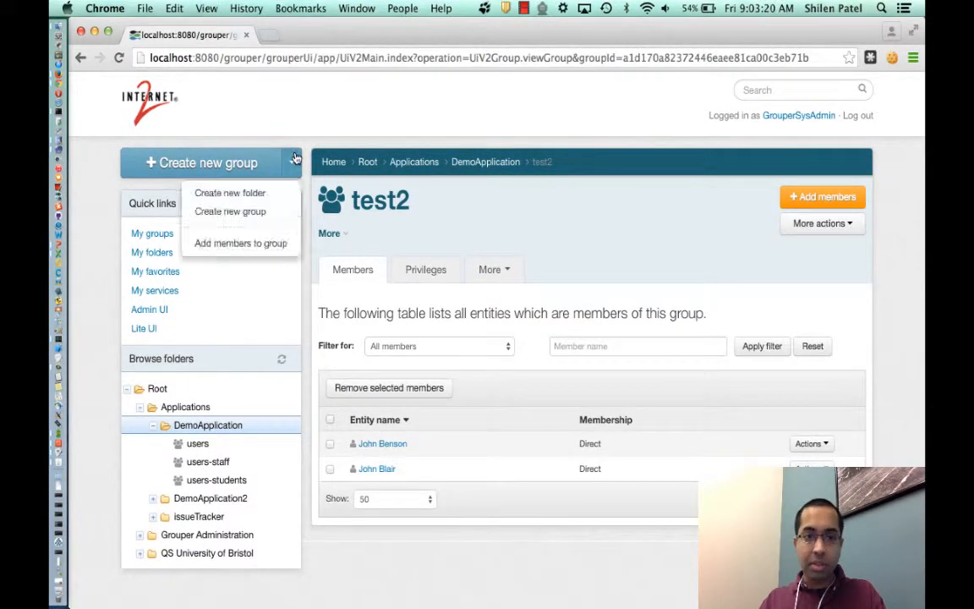
click(251, 245)
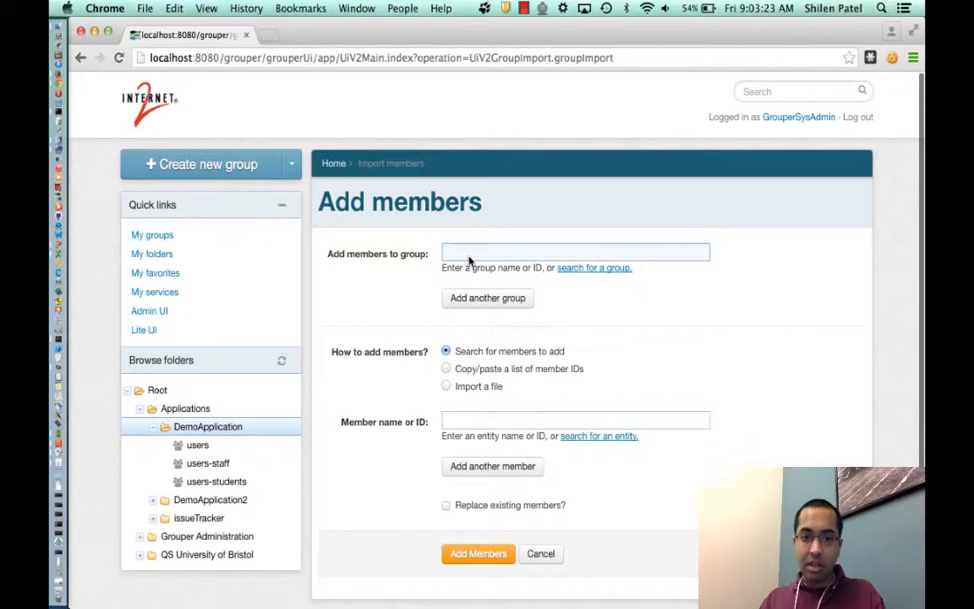
click(468, 257)
text(test)
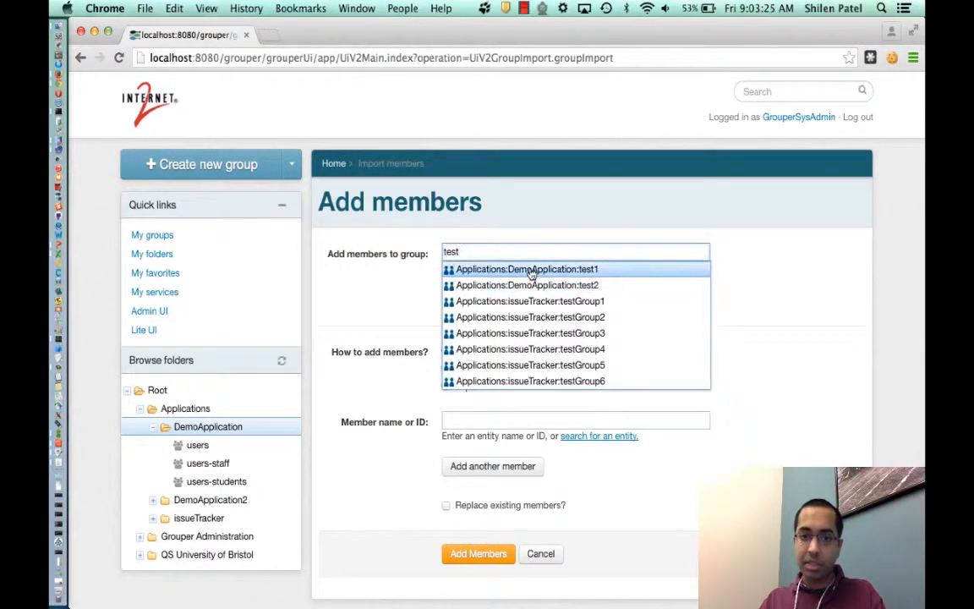
click(528, 269)
click(488, 298)
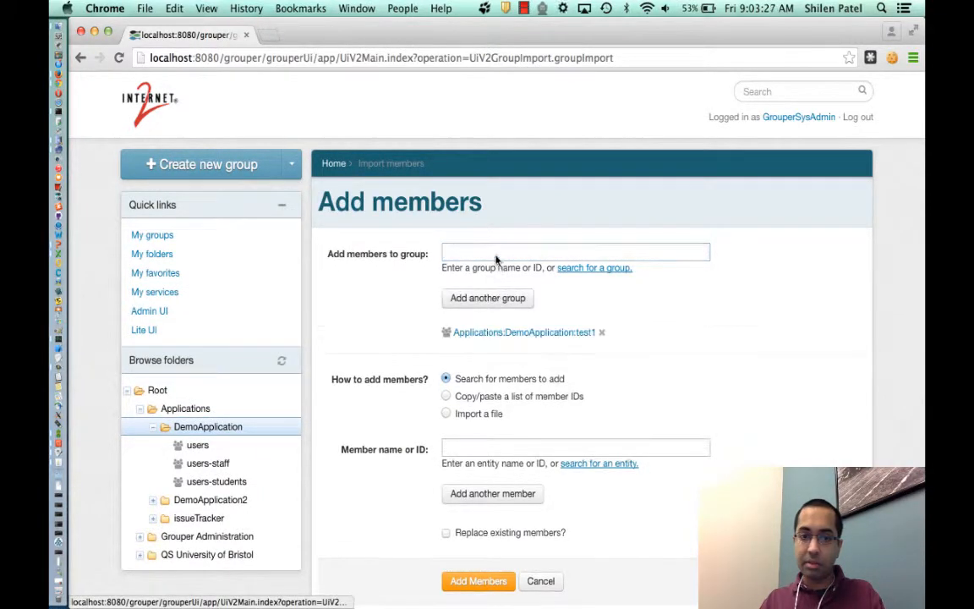
click(496, 255)
text(test2)
click(546, 271)
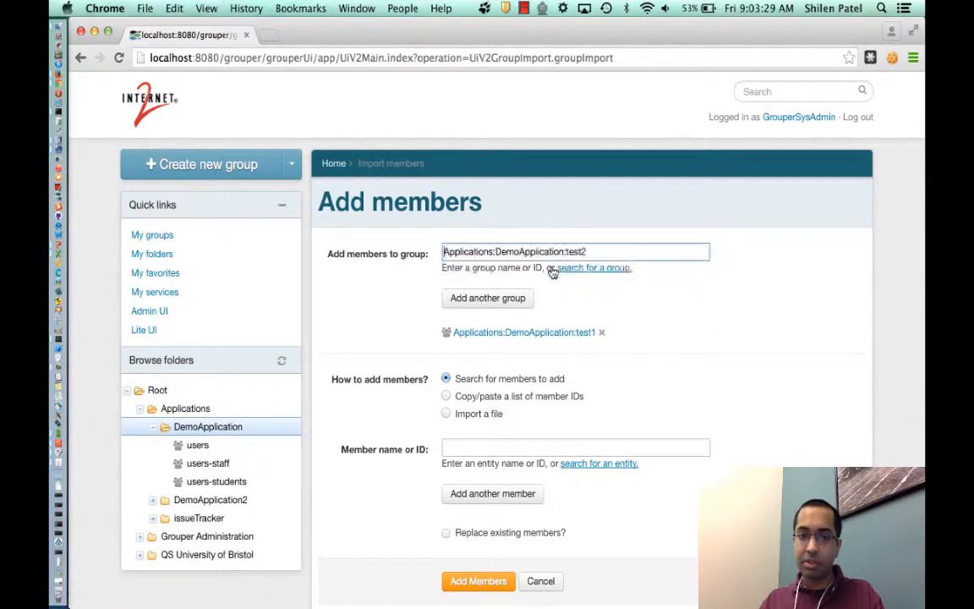
Step: Enter the member IDs jobr and joco as a copy/paste list, validate them, and add both entities to the target groups
scroll(533, 330, down, 2)
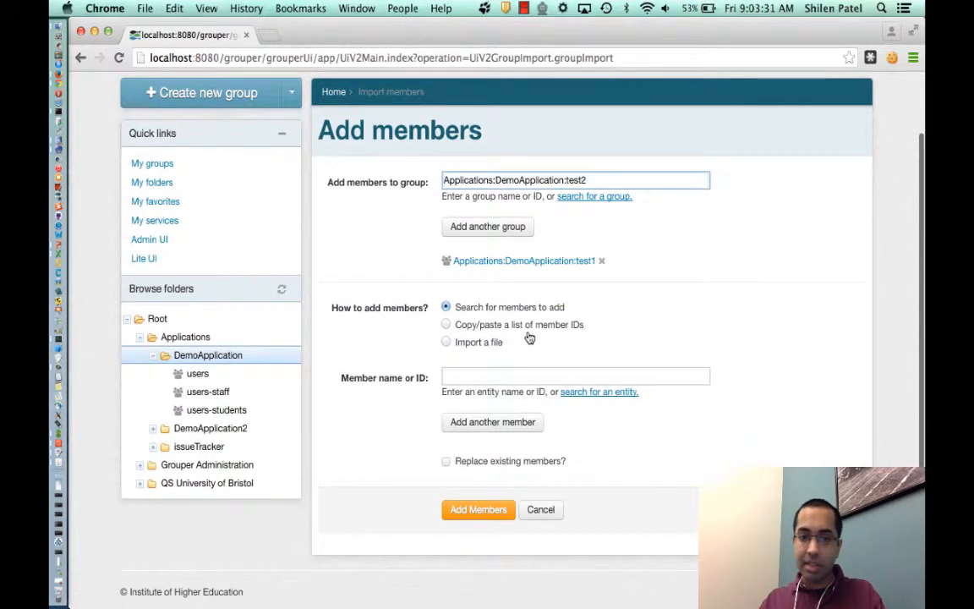
click(528, 326)
click(480, 387)
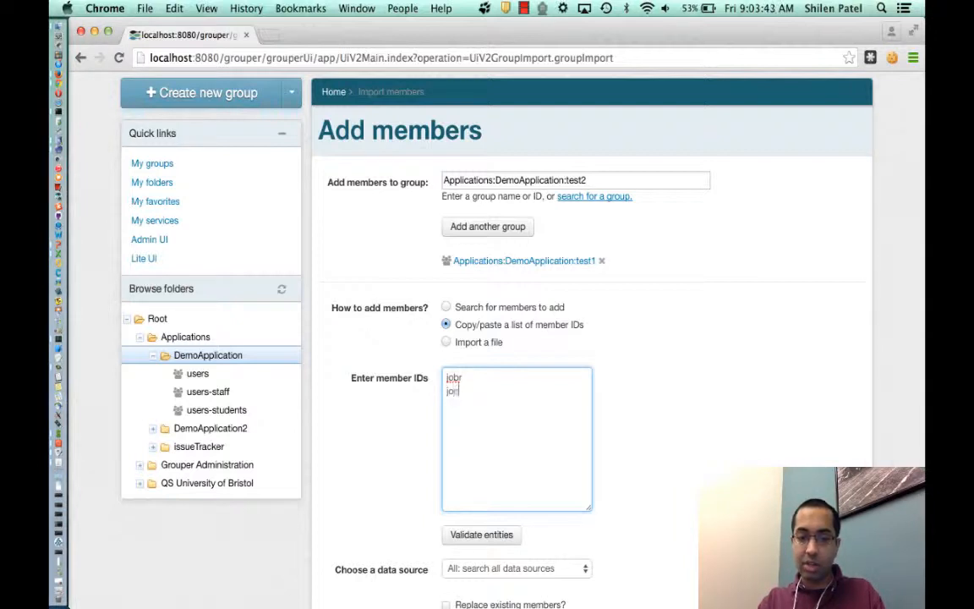
scroll(632, 496, down, 3)
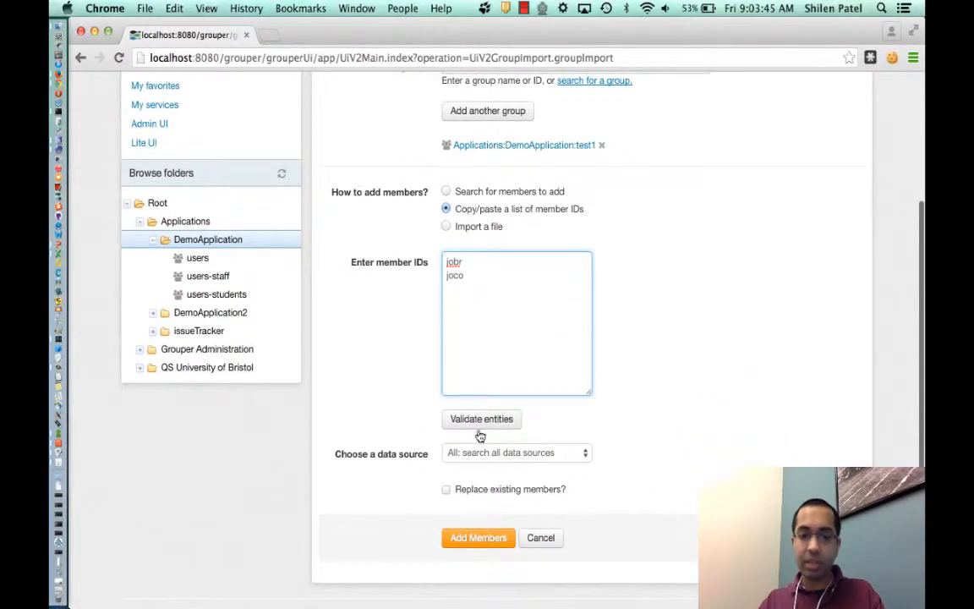
click(476, 420)
scroll(482, 385, up, 2)
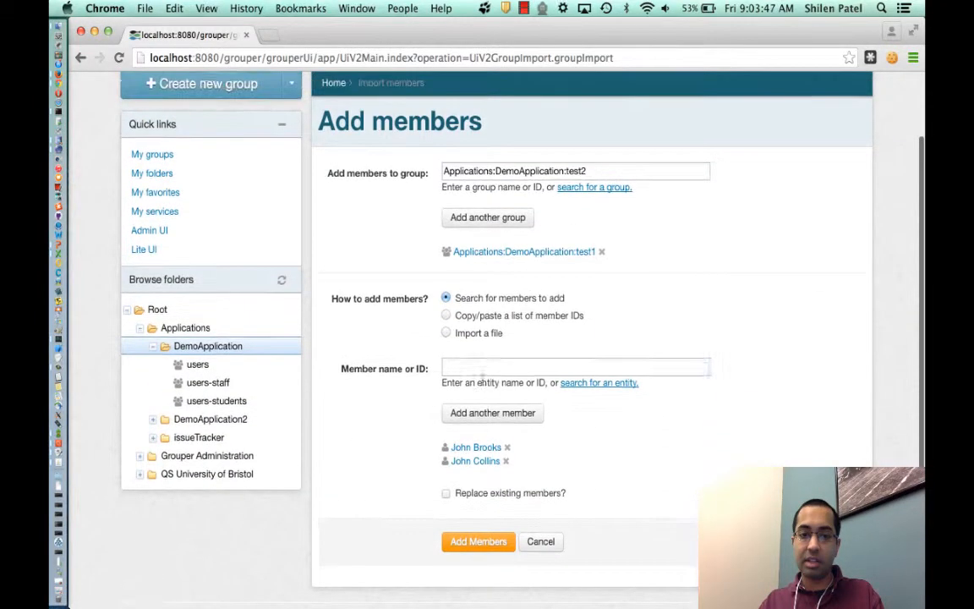
scroll(481, 385, down, 2)
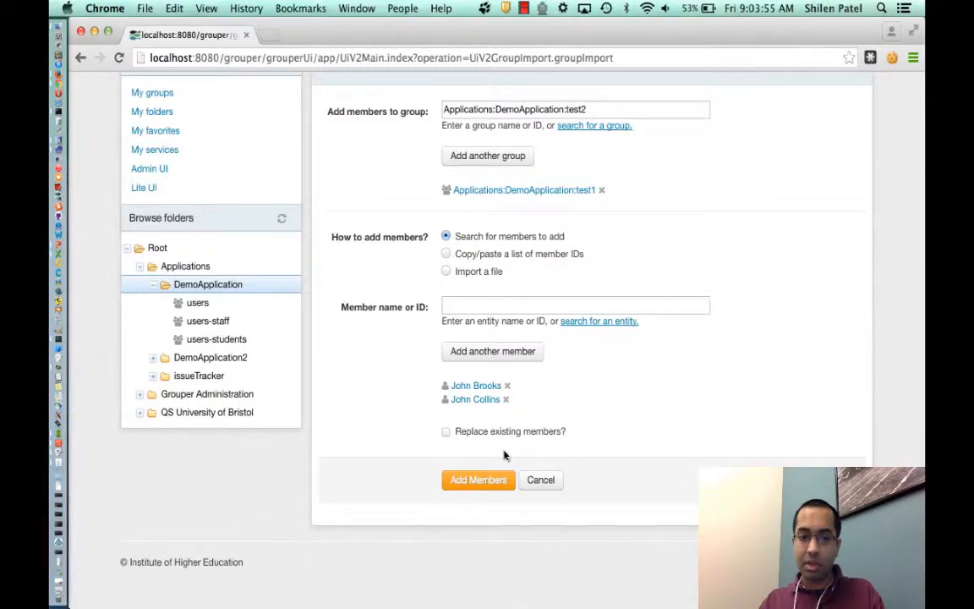
click(463, 483)
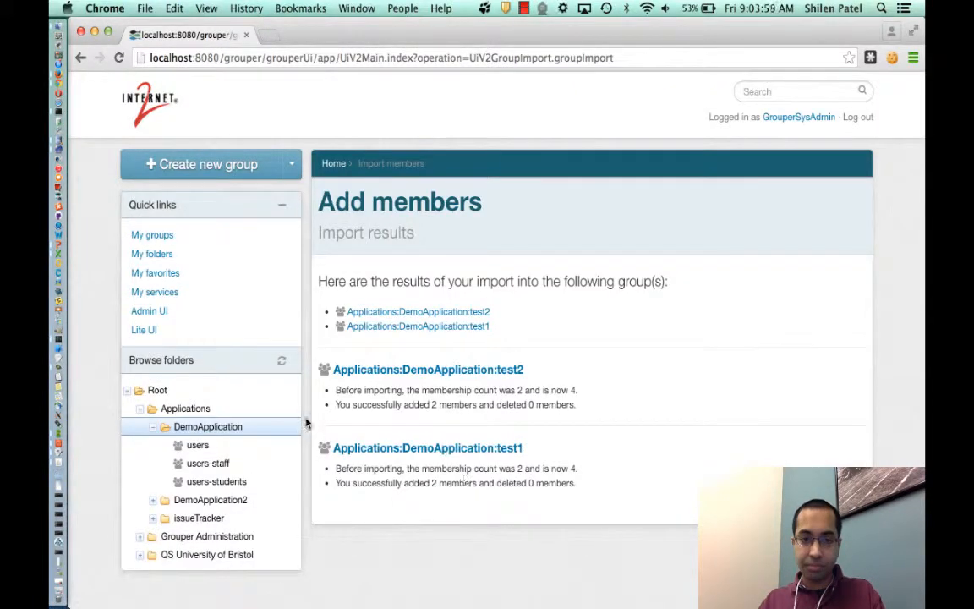
Step: Check the recent activity on the home page and view the updated member list of test1
click(334, 164)
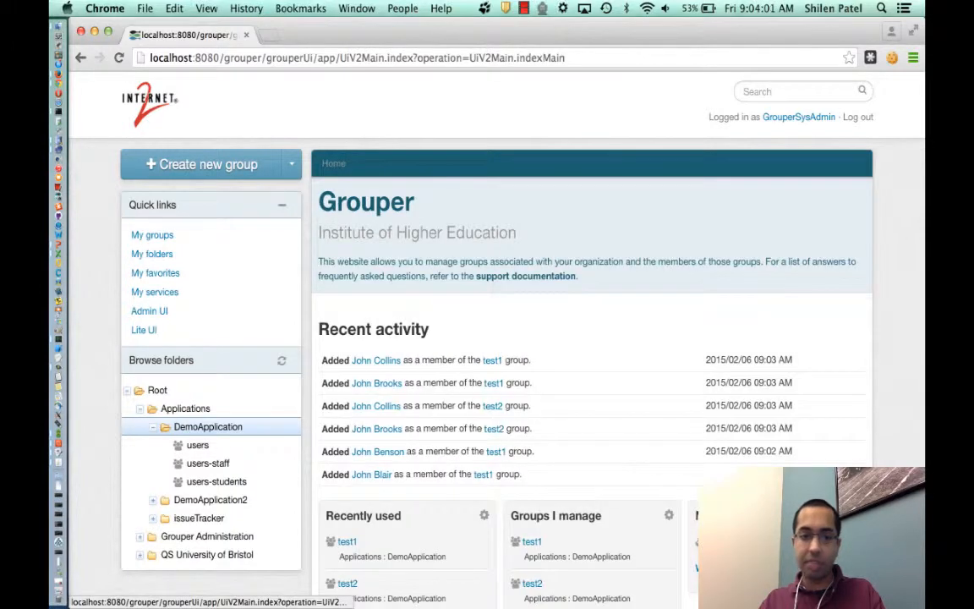
scroll(467, 467, down, 3)
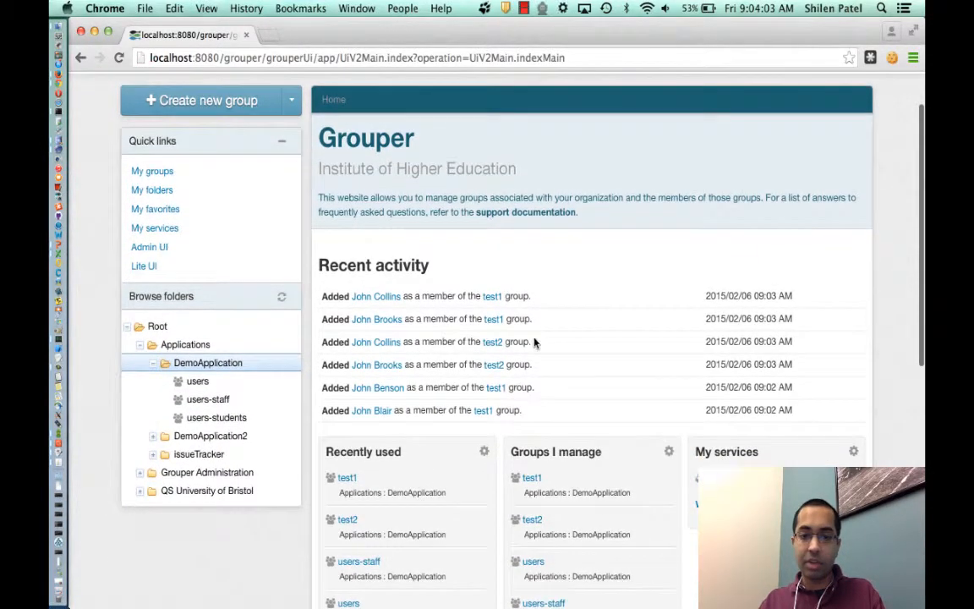
click(496, 393)
scroll(425, 391, down, 2)
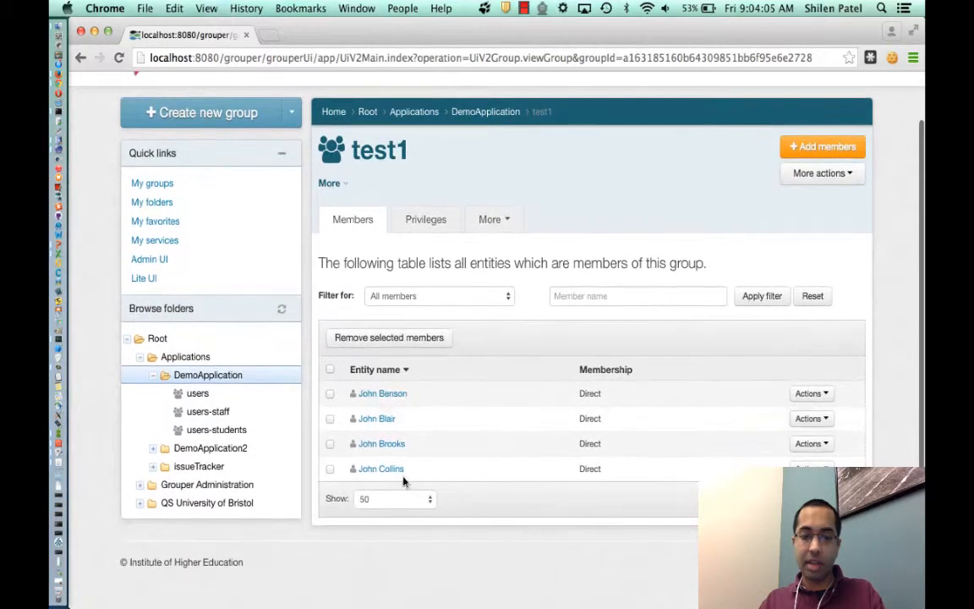
Step: Start another member import, choosing Applications:DemoApplication:test1 and Applications:DemoApplication:test2 as the groups to receive members
click(293, 118)
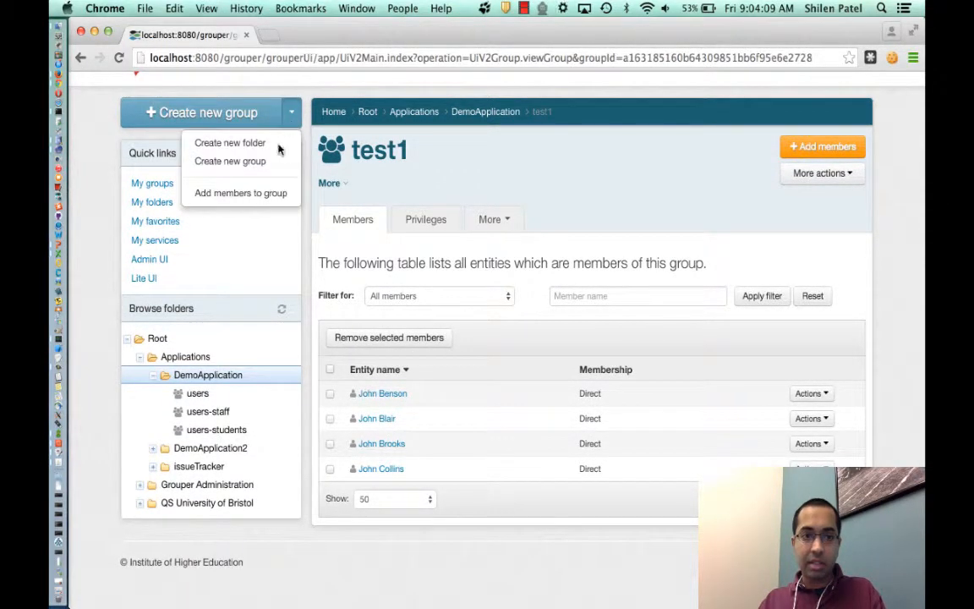
click(236, 194)
click(482, 247)
text(test)
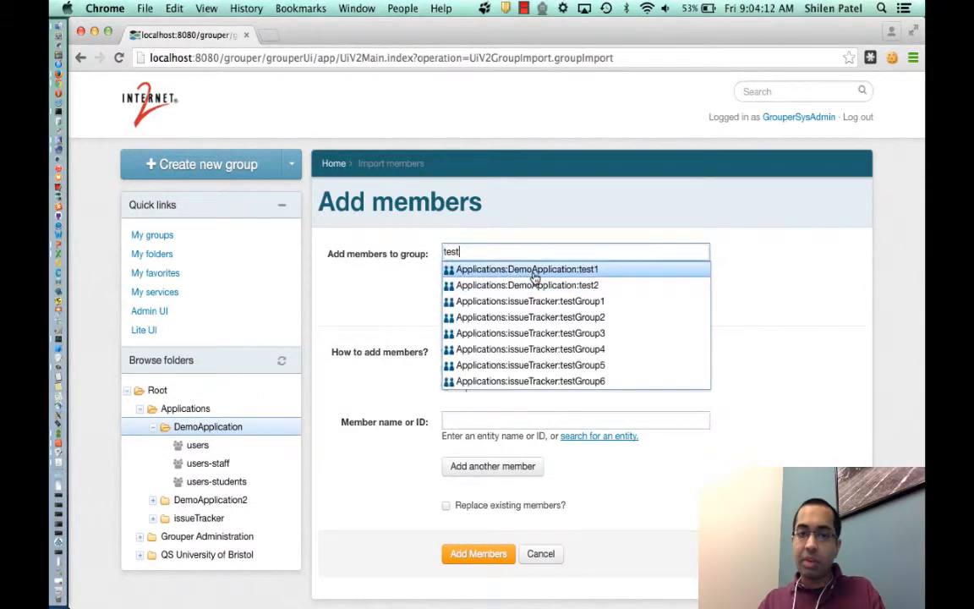
click(520, 268)
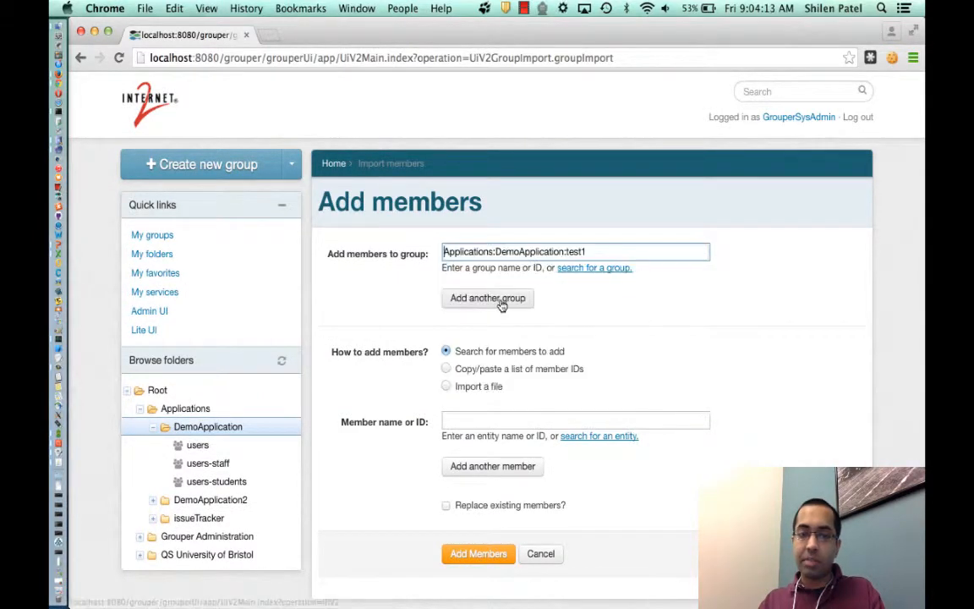
click(499, 297)
click(454, 251)
text(test)
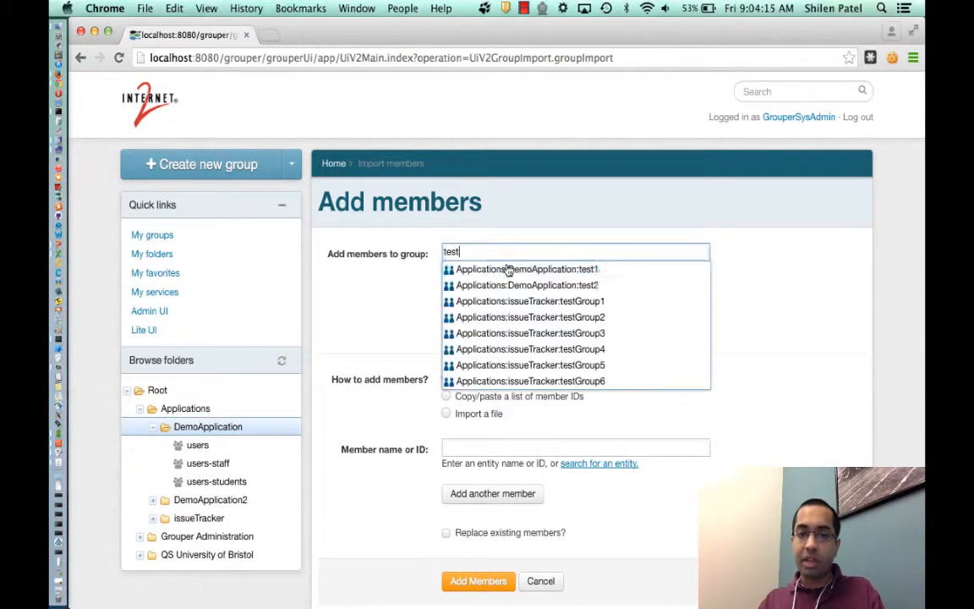
click(515, 287)
Step: Try to validate the member ID bogus from a copy/paste list, searching all data sources
scroll(472, 435, down, 3)
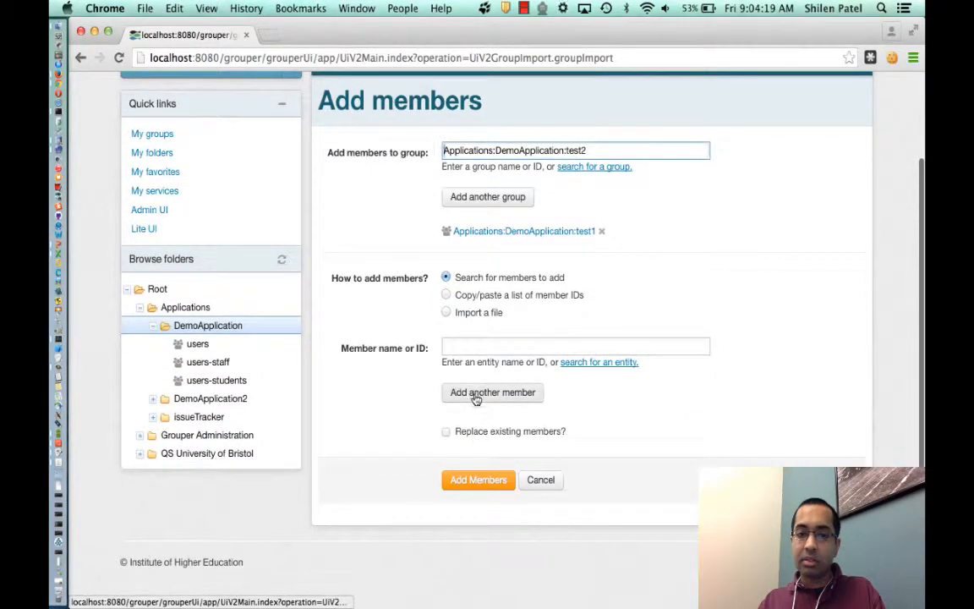
click(478, 295)
click(475, 367)
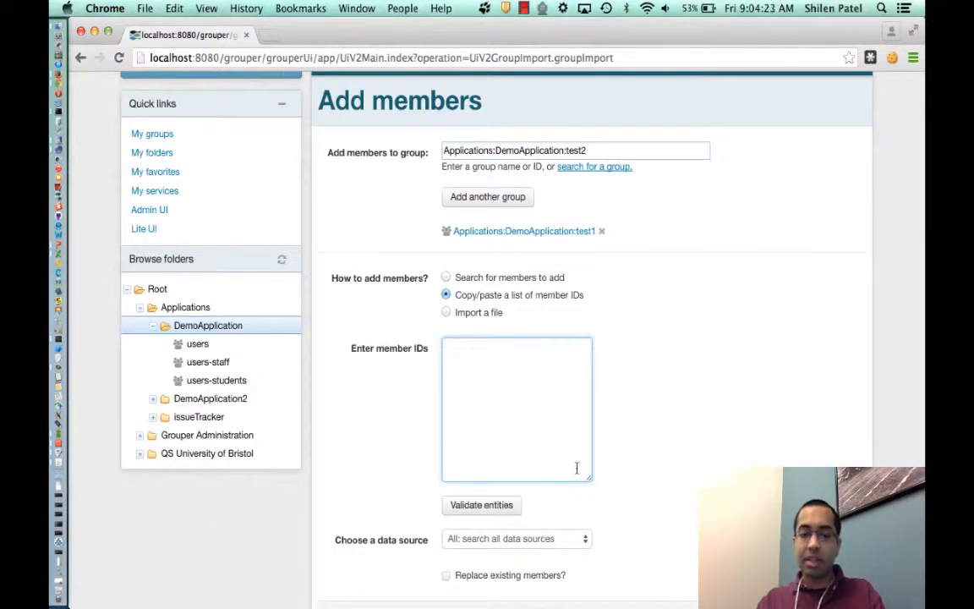
scroll(586, 467, down, 3)
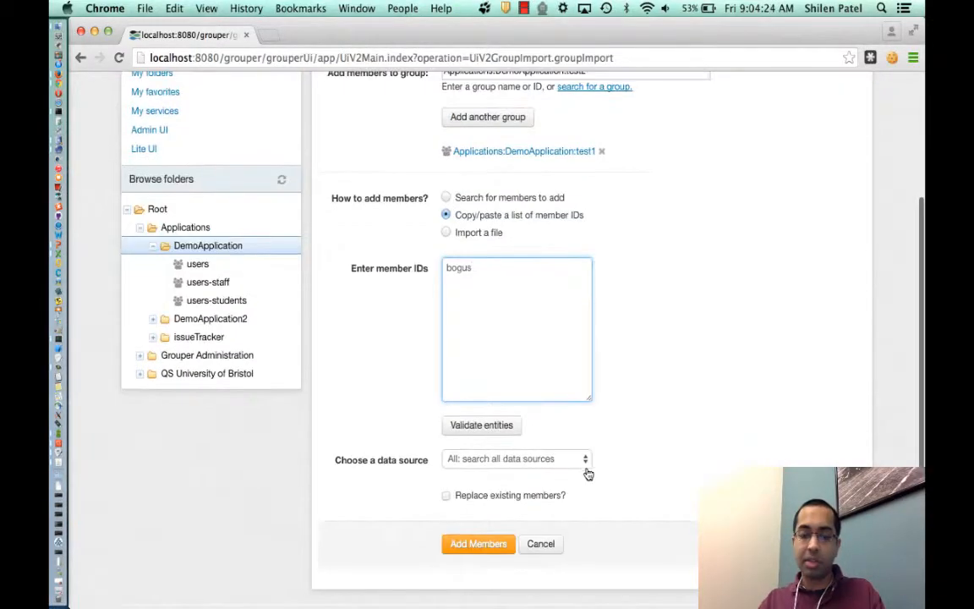
click(493, 433)
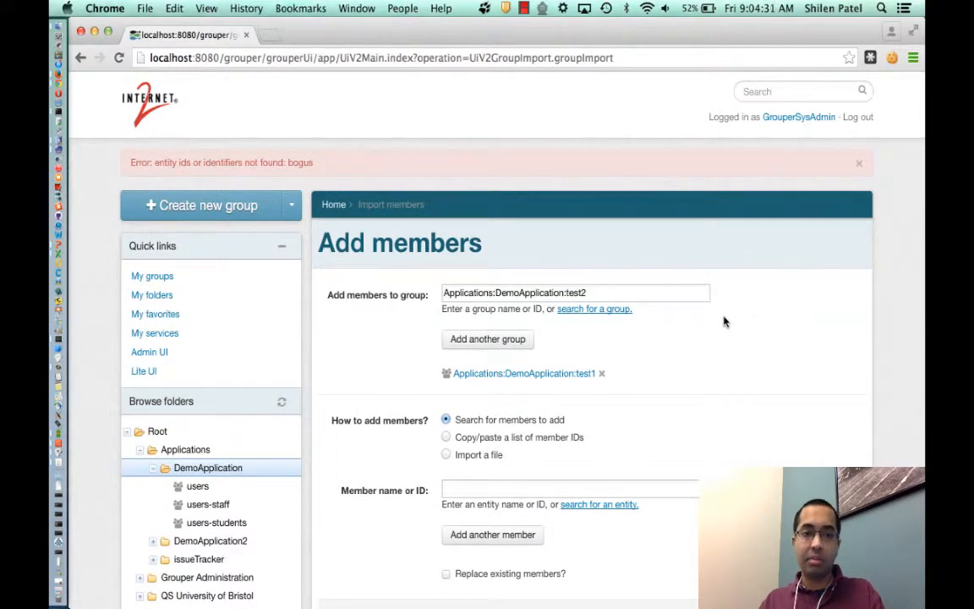
Step: Choose importing a file as the way to add members and examine the accepted text and CSV formats and source IDs
scroll(711, 335, down, 3)
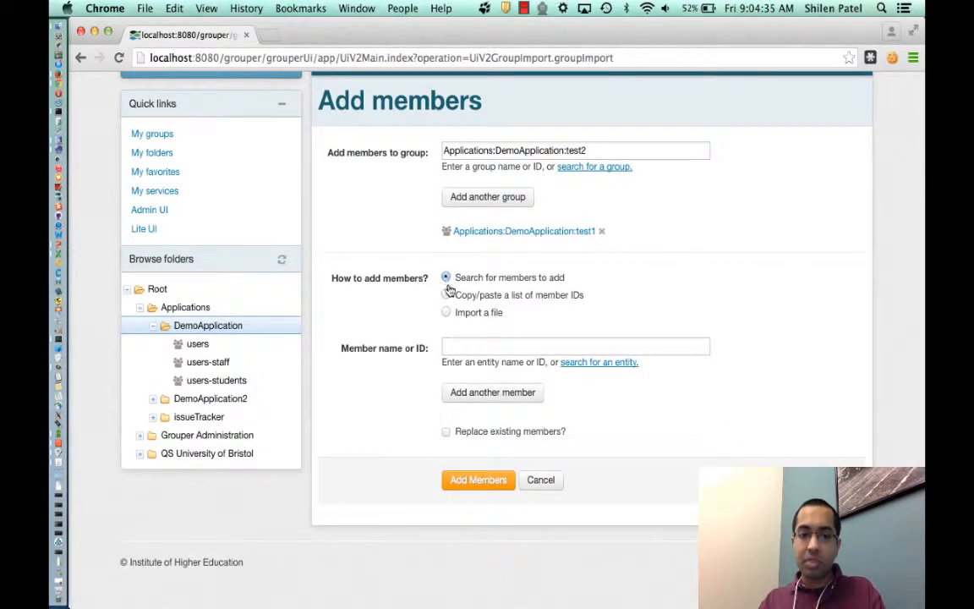
click(446, 313)
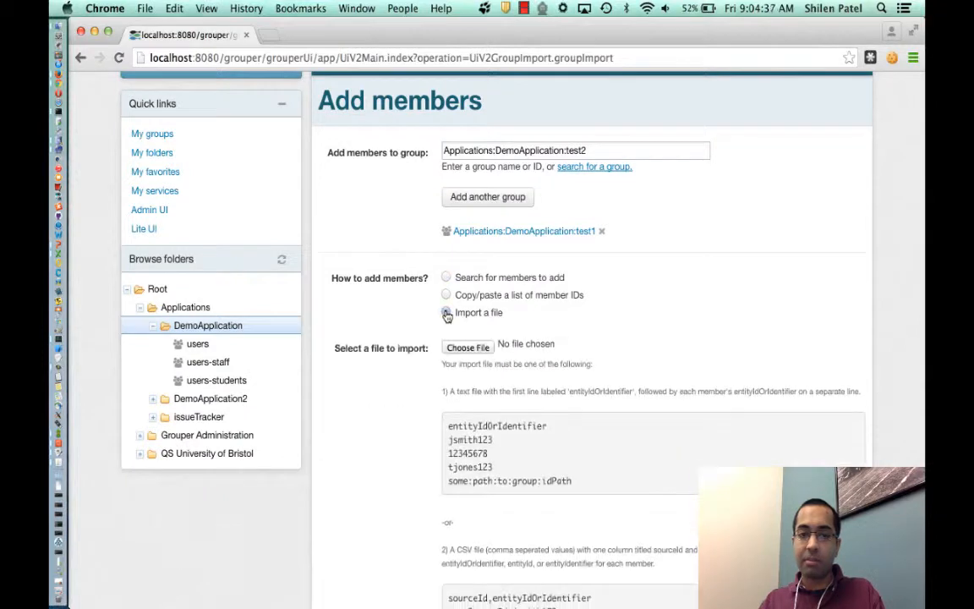
scroll(524, 356, down, 2)
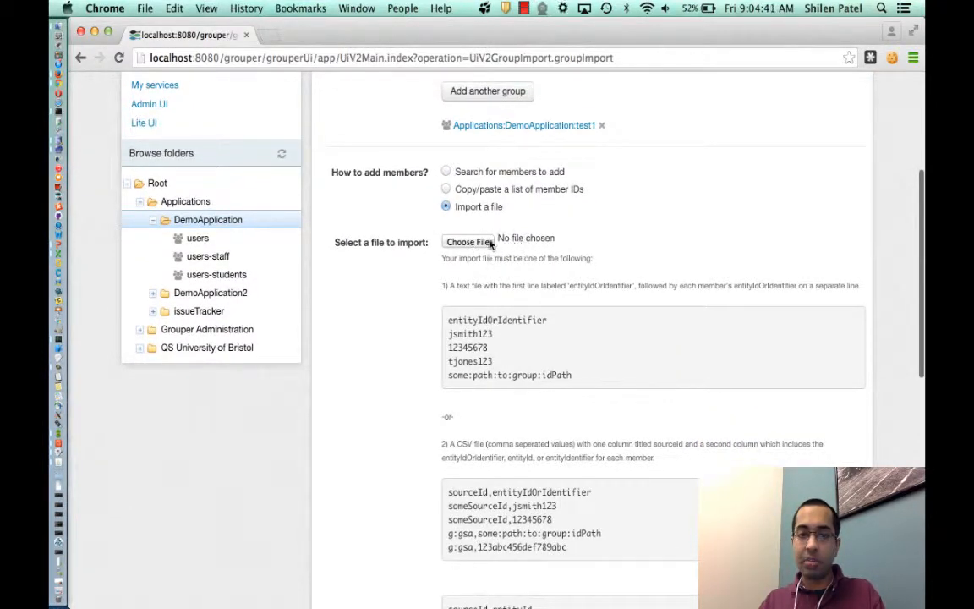
scroll(490, 315, down, 2)
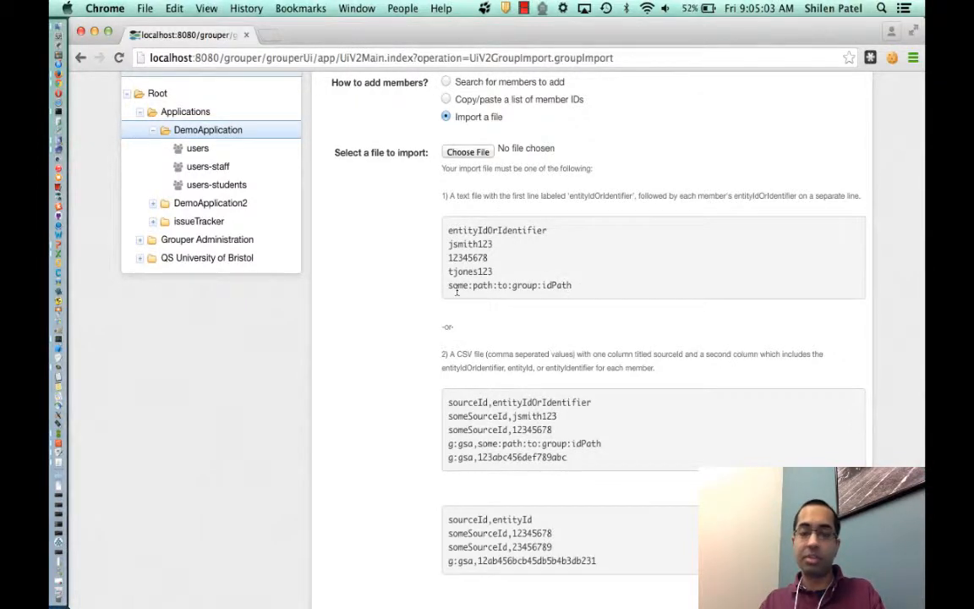
scroll(457, 290, down, 5)
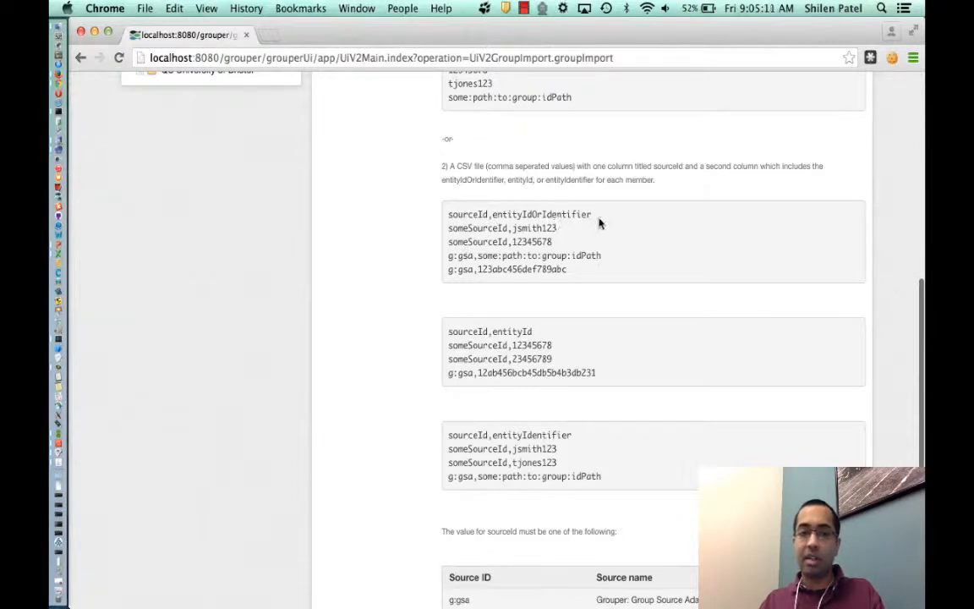
scroll(599, 222, down, 5)
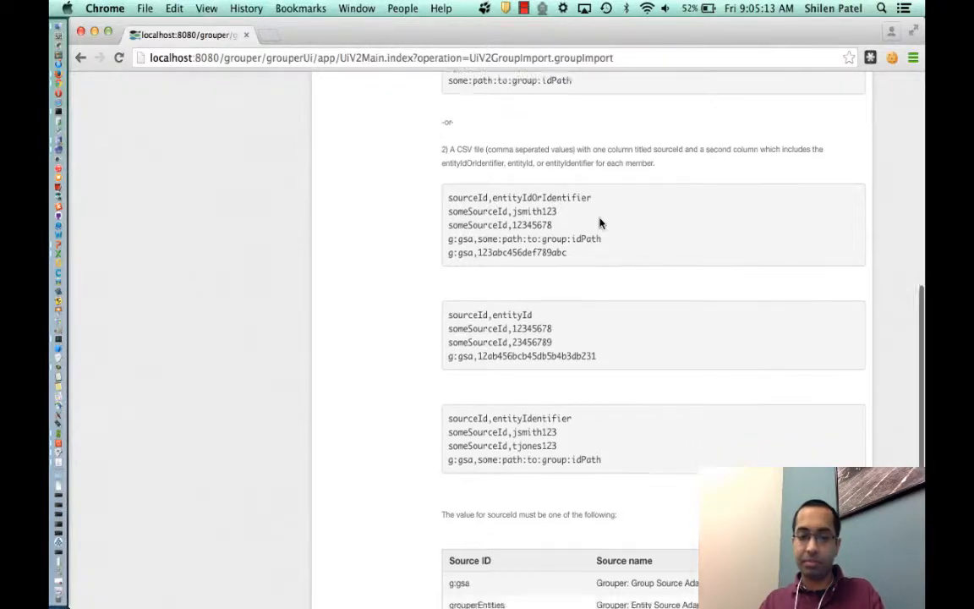
scroll(599, 222, up, 3)
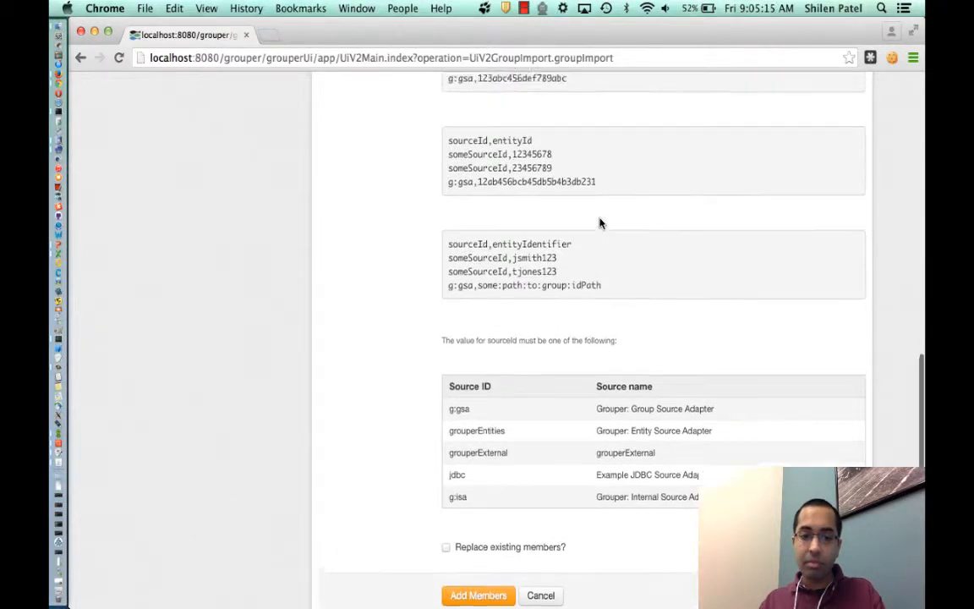
scroll(599, 222, down, 3)
scroll(599, 223, down, 2)
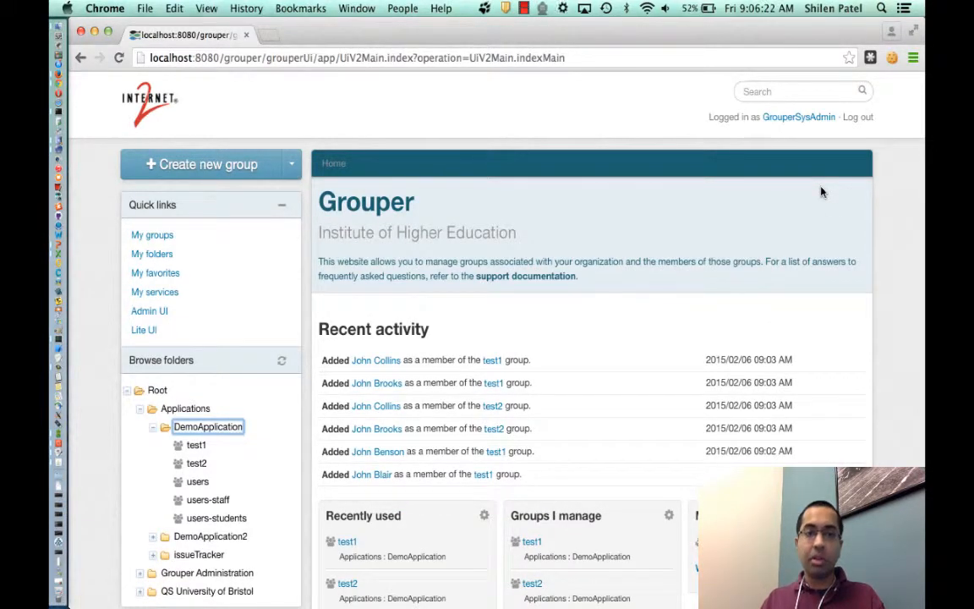
Step: Copy the DemoApplication users group into the folder Applications:DemoApplication2, keeping its name, ID and all copy options selected
scroll(247, 367, down, 3)
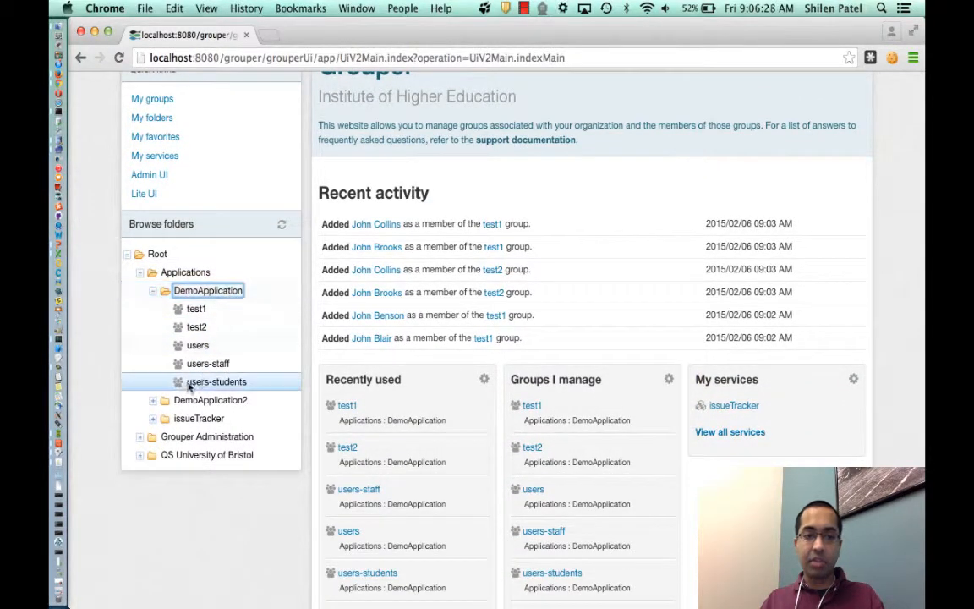
click(155, 402)
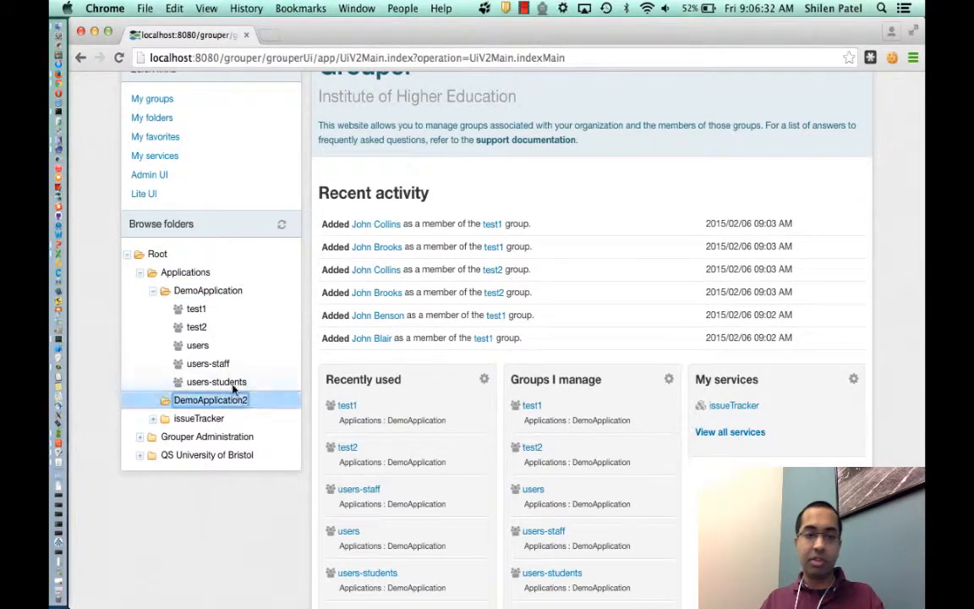
click(197, 346)
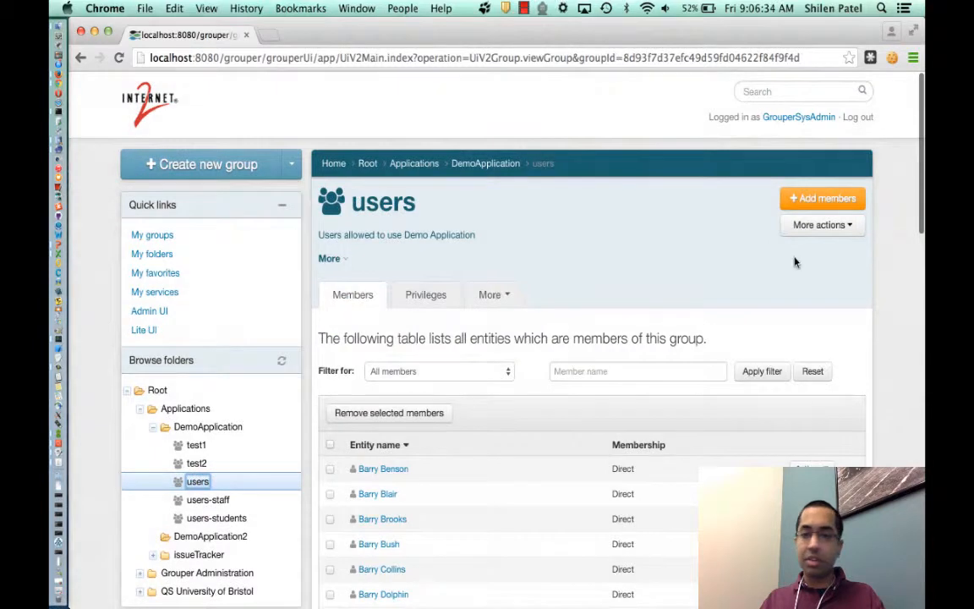
click(811, 225)
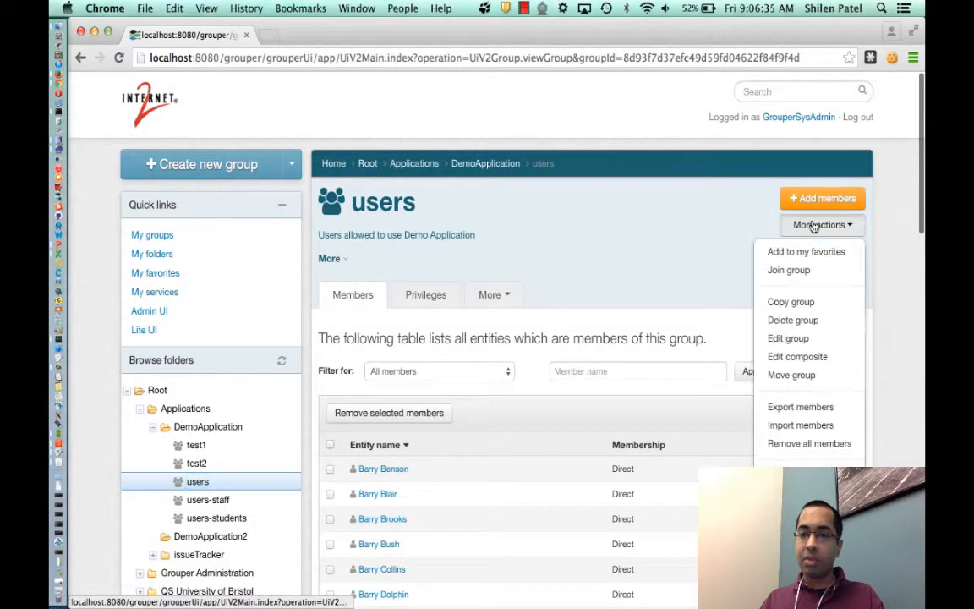
click(788, 302)
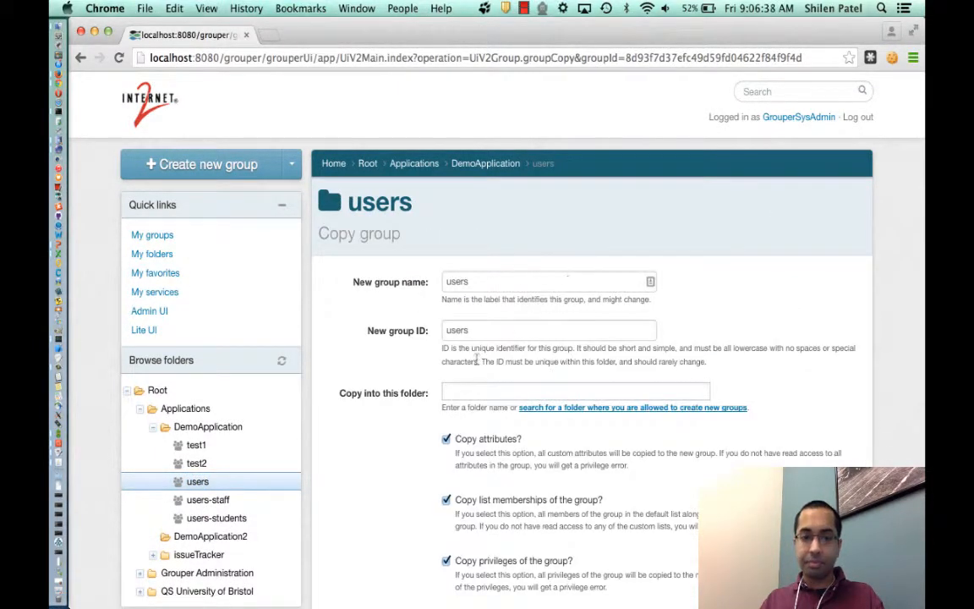
click(515, 391)
scroll(460, 389, down, 2)
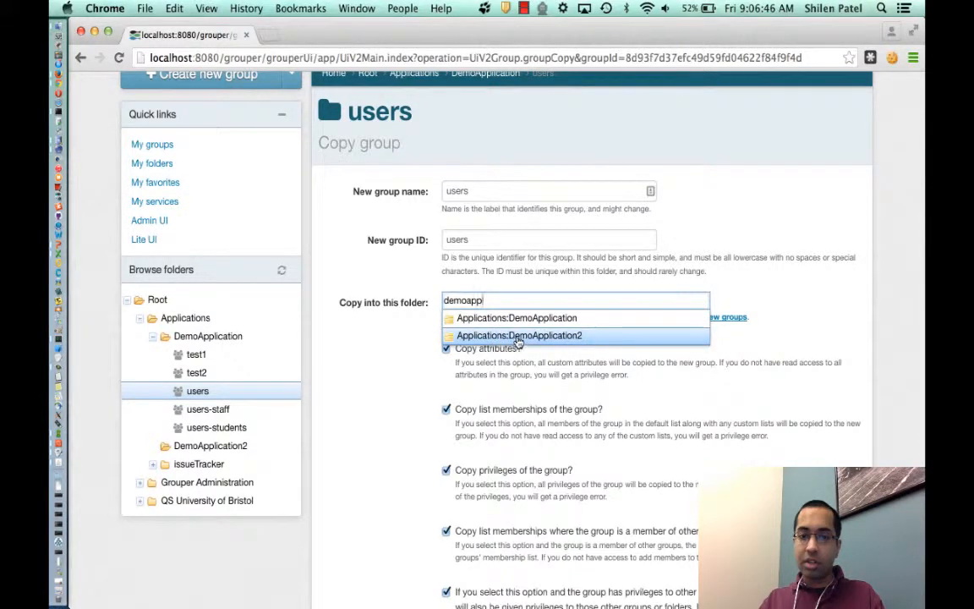
click(519, 336)
scroll(573, 378, down, 4)
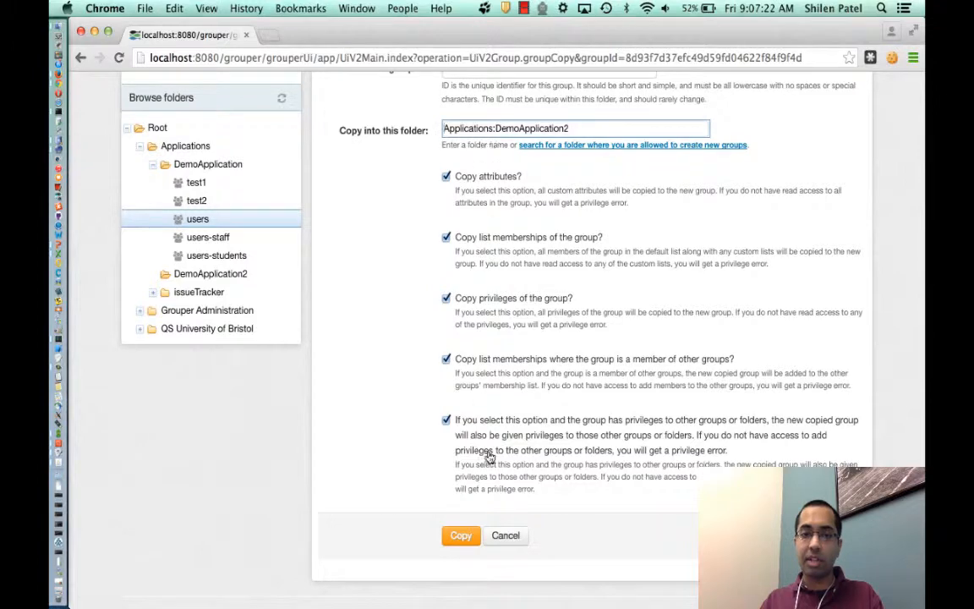
click(461, 537)
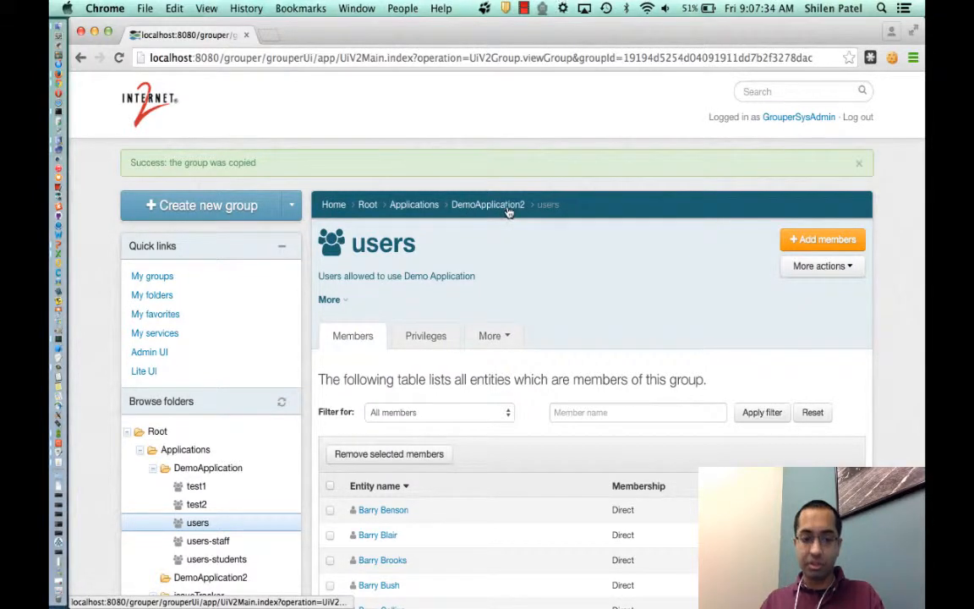
Step: Move the test1 group from DemoApplication to the folder Applications:DemoApplication2, with alternate names for groups set
scroll(543, 283, down, 2)
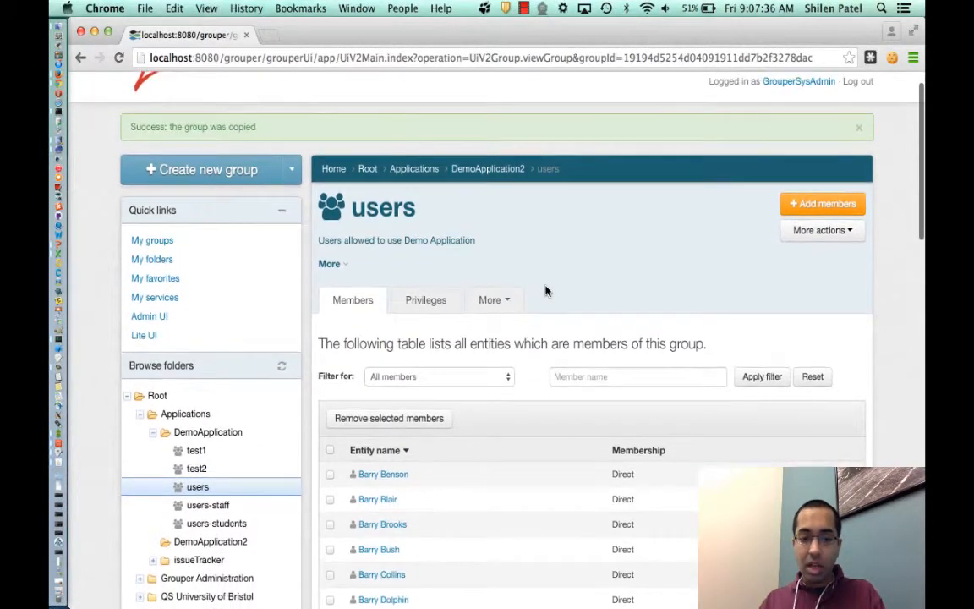
scroll(545, 290, down, 3)
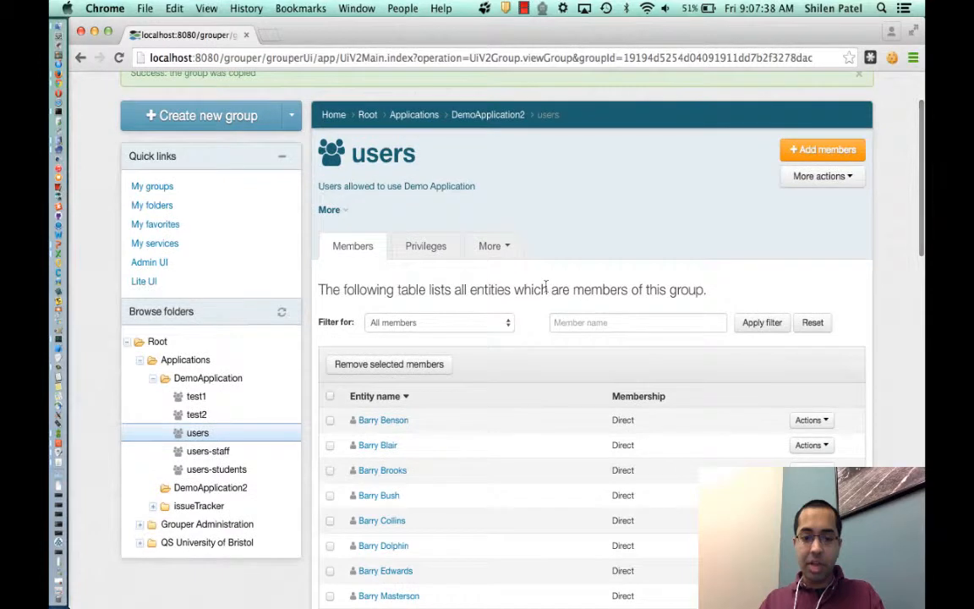
scroll(546, 289, down, 3)
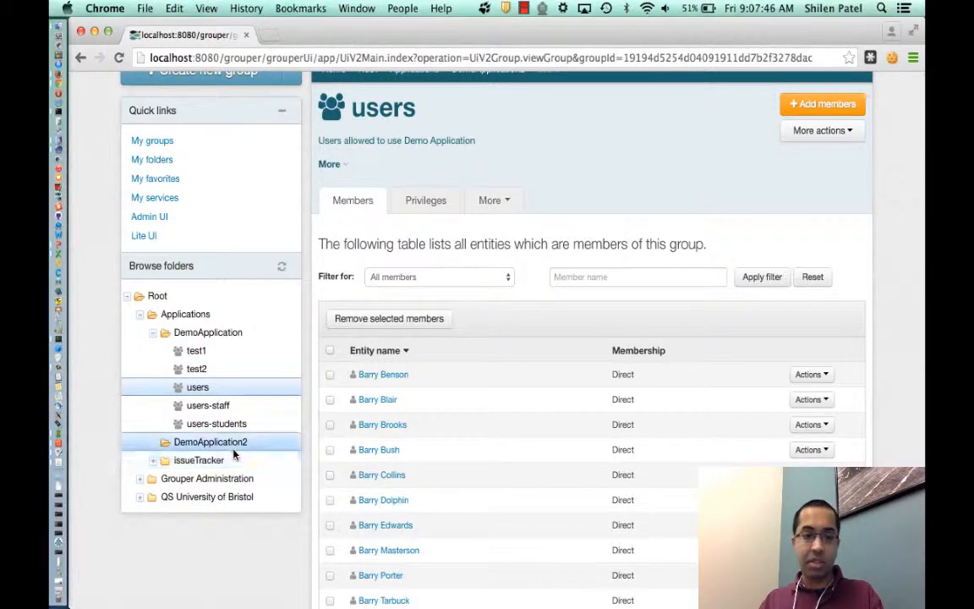
click(196, 350)
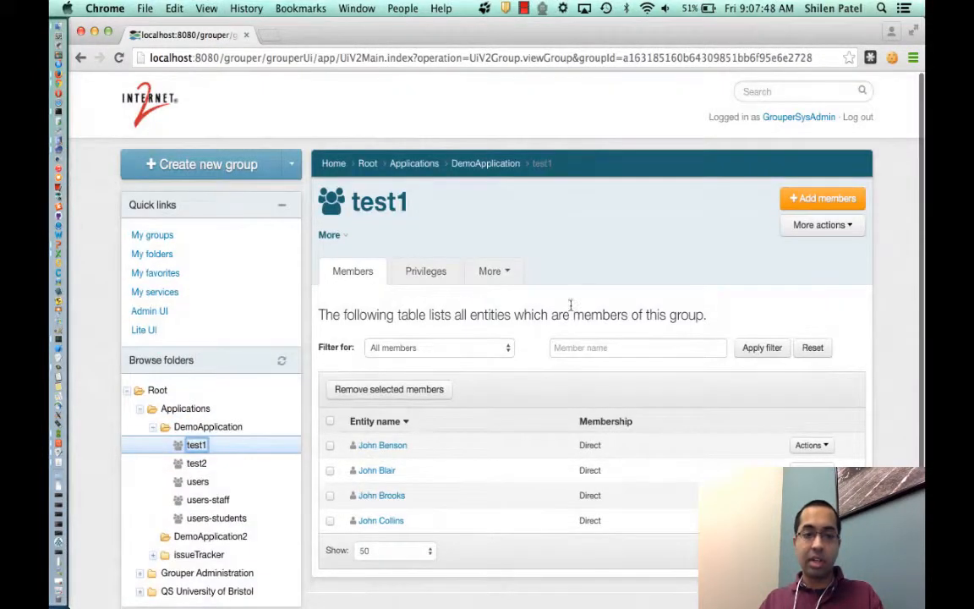
click(805, 224)
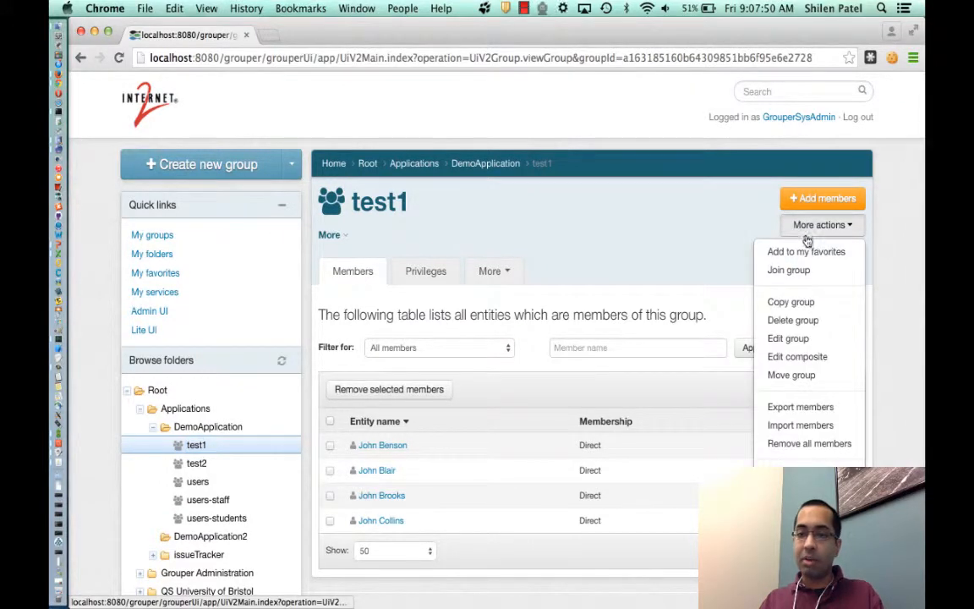
click(789, 375)
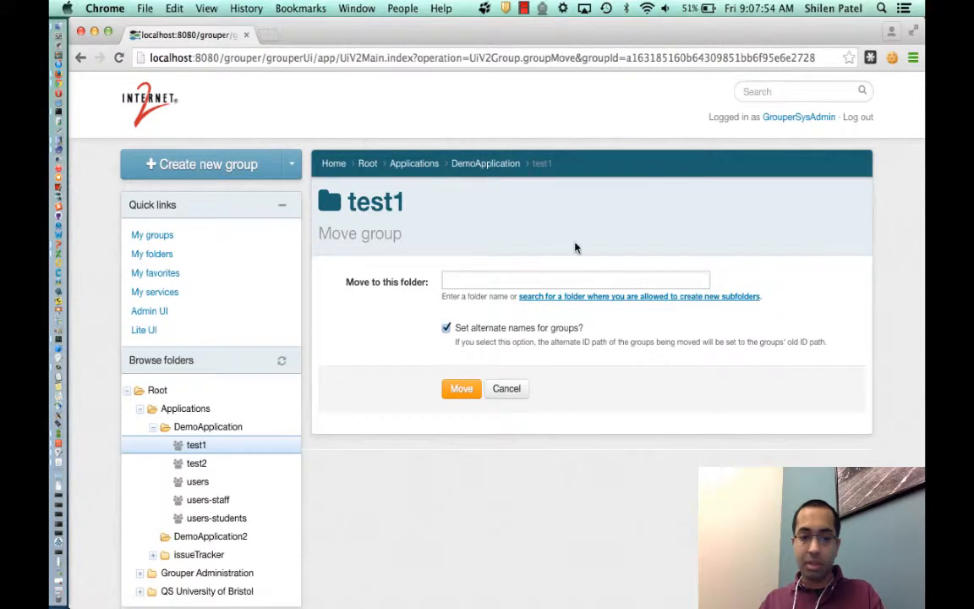
click(489, 281)
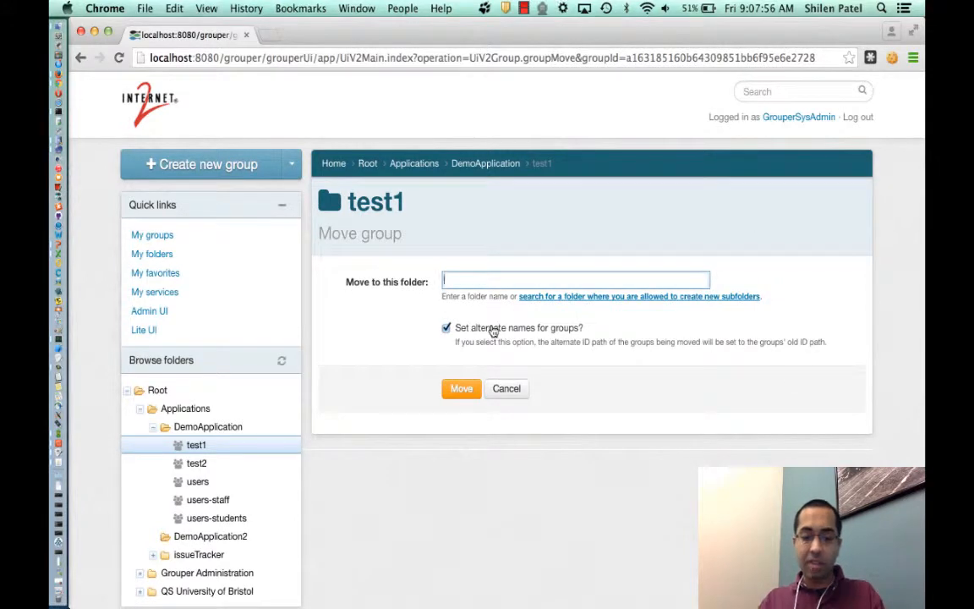
text(demo)
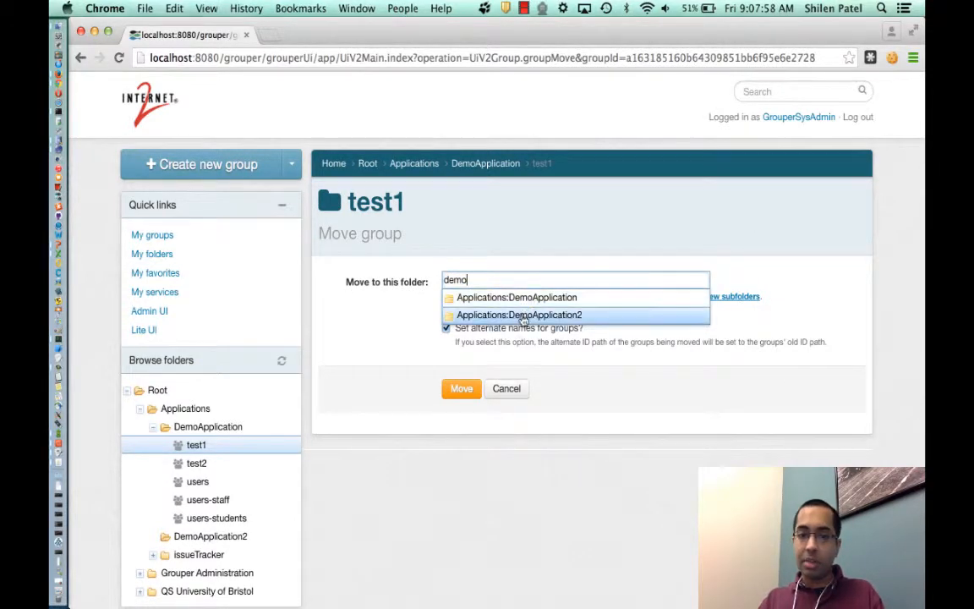
click(519, 316)
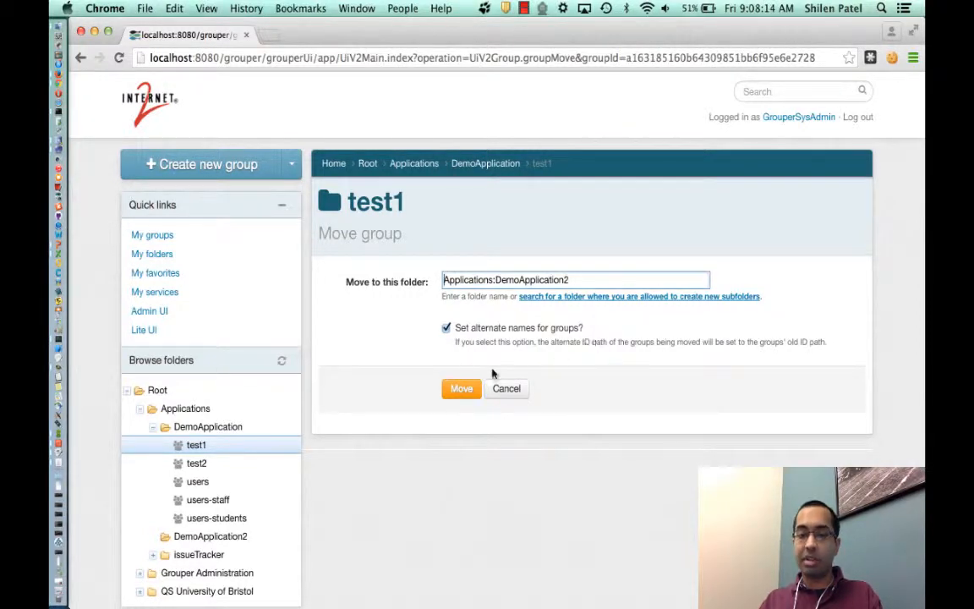
click(460, 390)
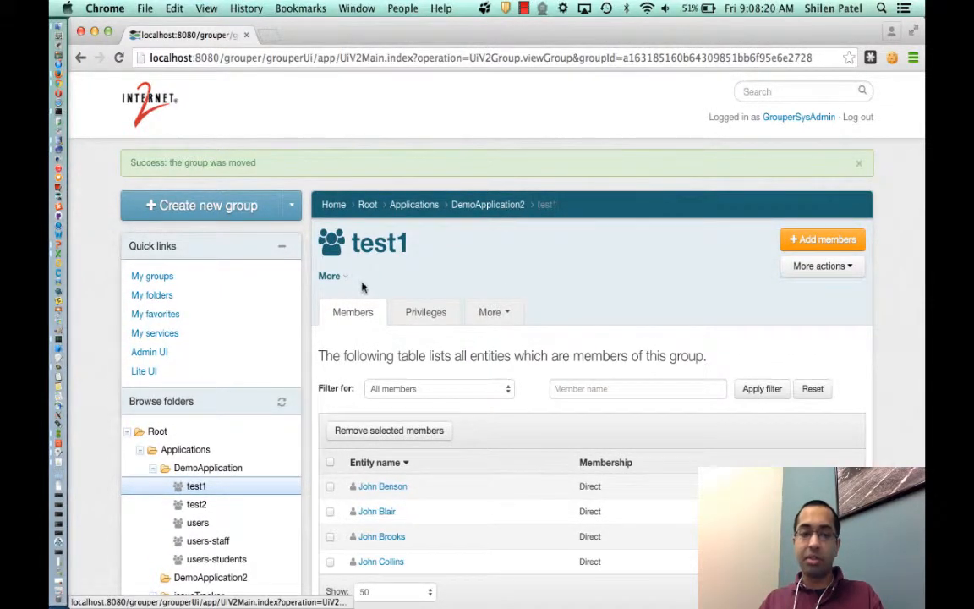
Step: Expand the details of the moved test1 group to check its paths, and view its audit log
click(328, 277)
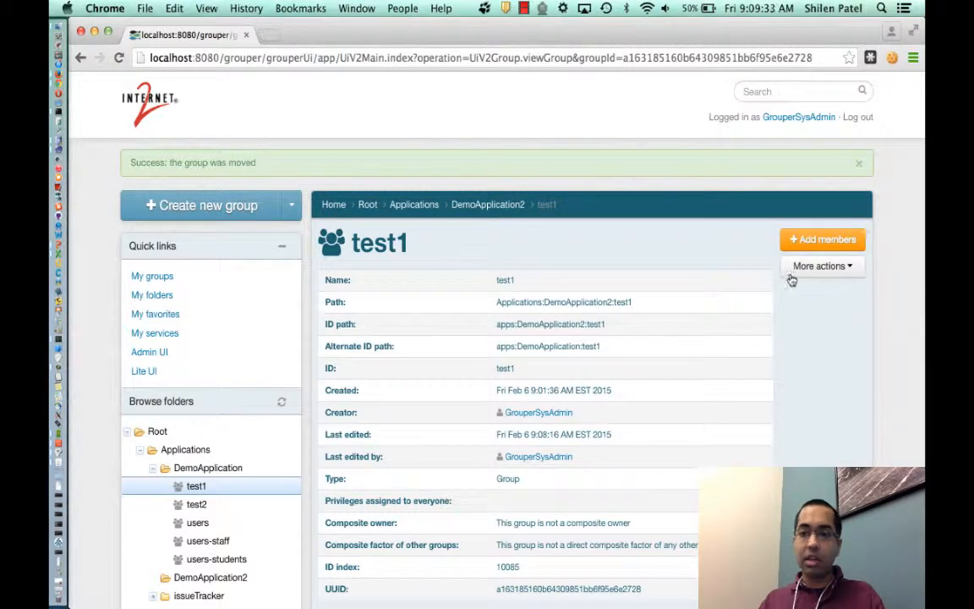
click(819, 267)
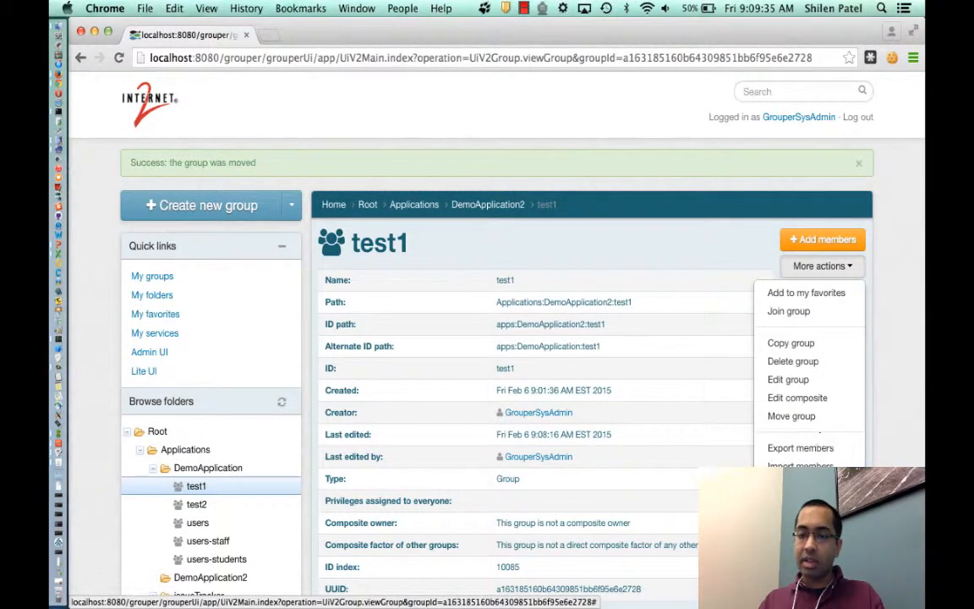
click(793, 516)
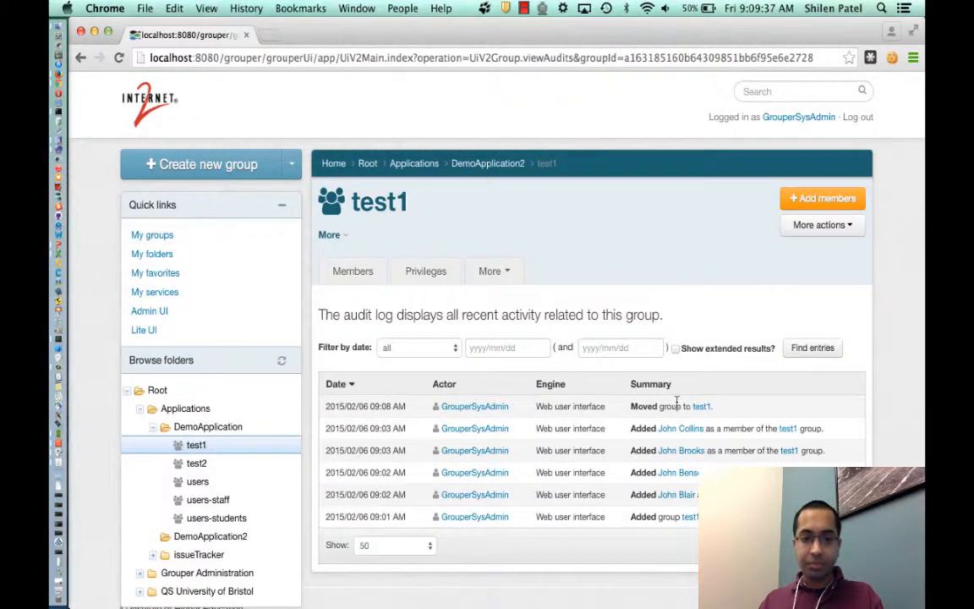
scroll(678, 406, down, 1)
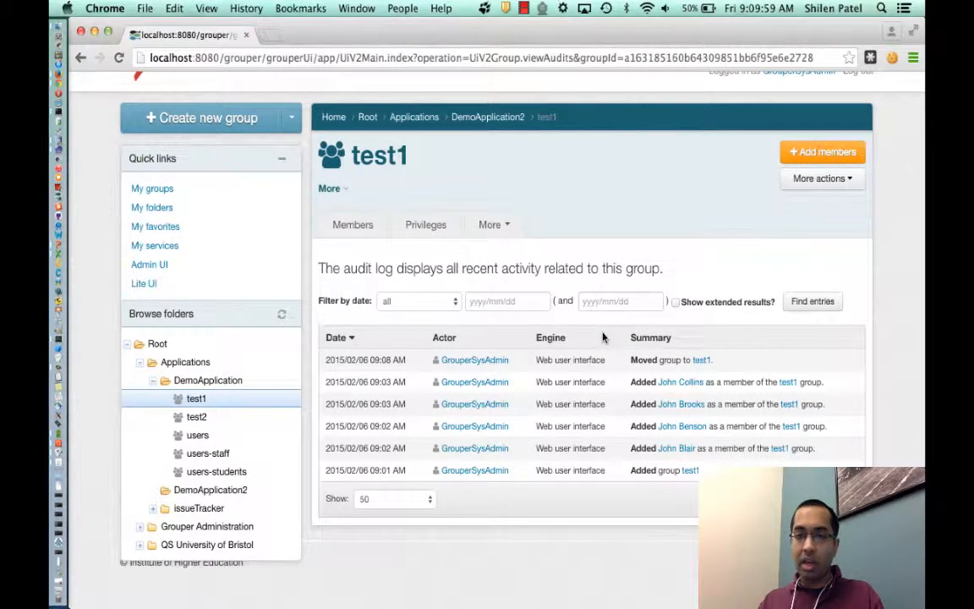
Step: List the test1 audit log entries with extended results and examine the additional columns
click(677, 303)
click(811, 301)
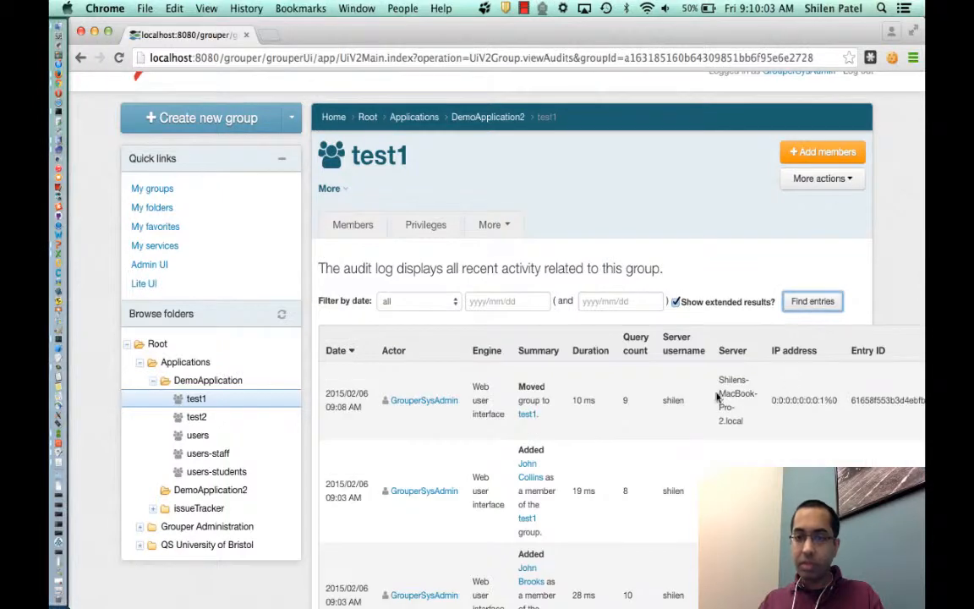
scroll(692, 402, down, 2)
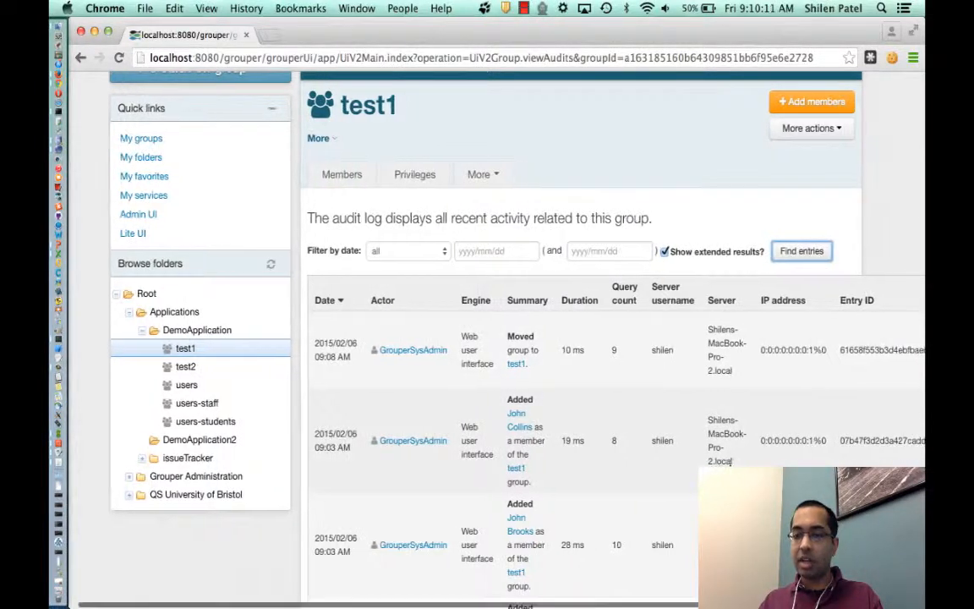
scroll(729, 461, right, 5)
scroll(729, 463, left, 5)
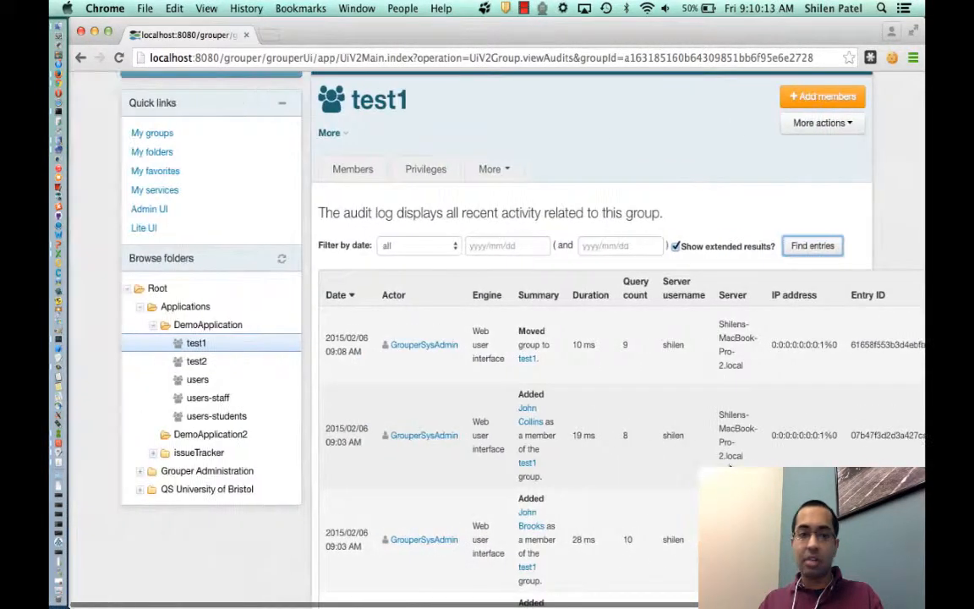
Step: Return the test1 audit log to its basic results and check the available date filter options
click(677, 246)
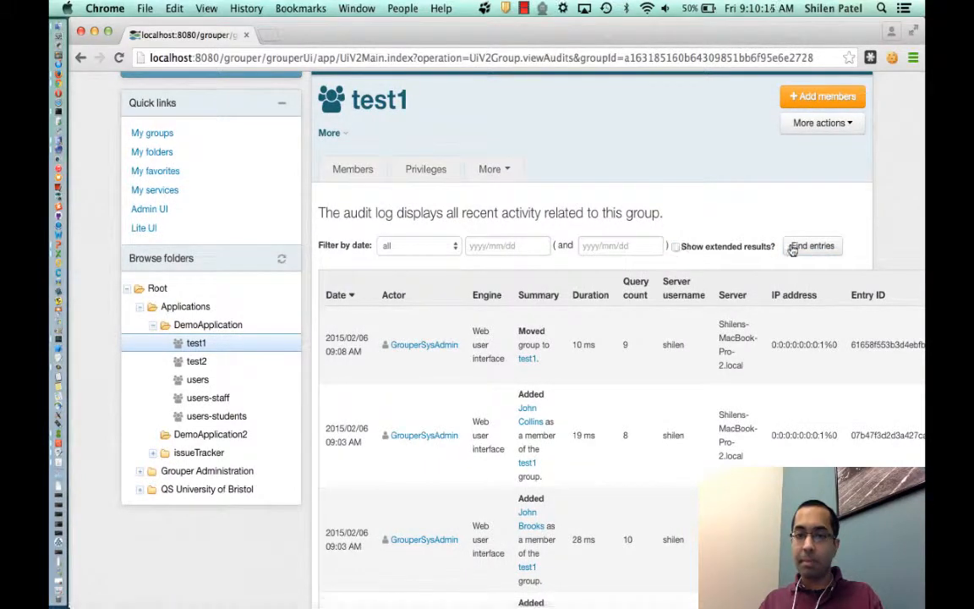
click(811, 246)
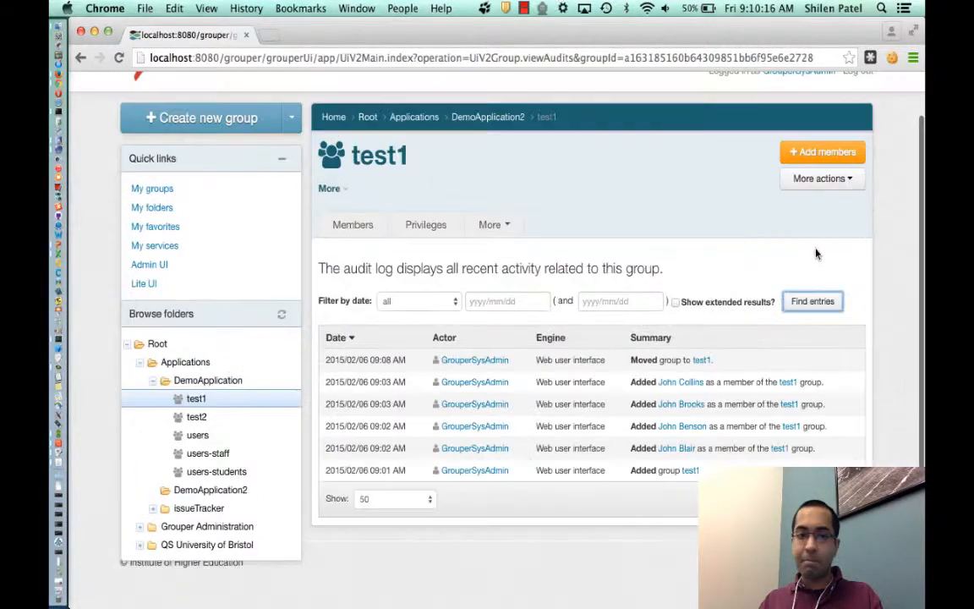
click(430, 303)
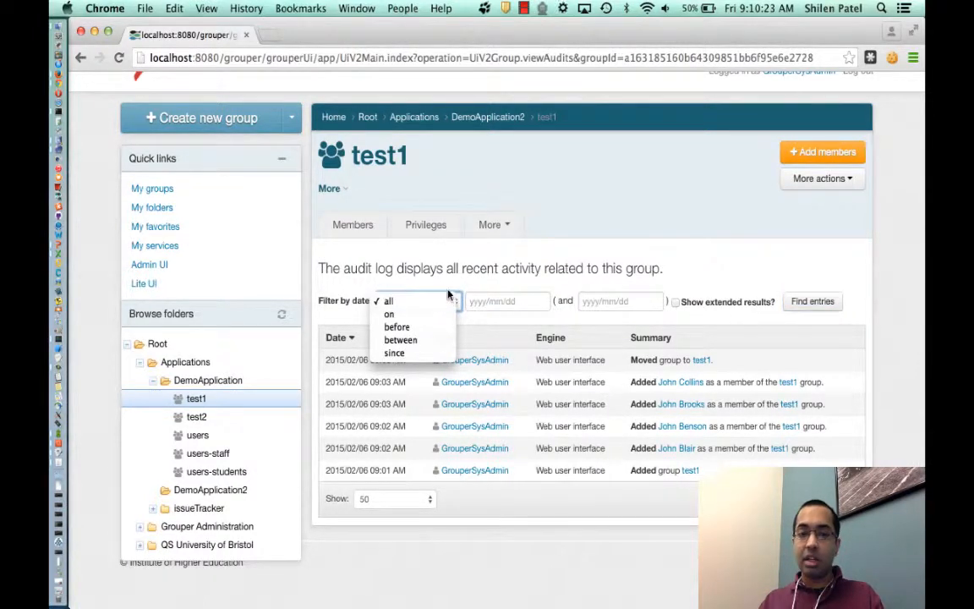
click(508, 301)
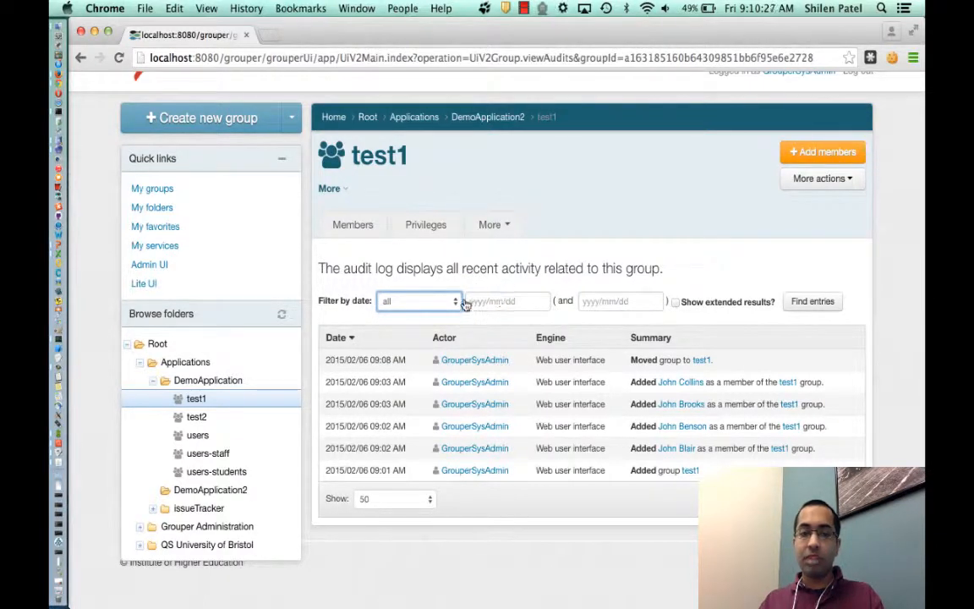
click(418, 301)
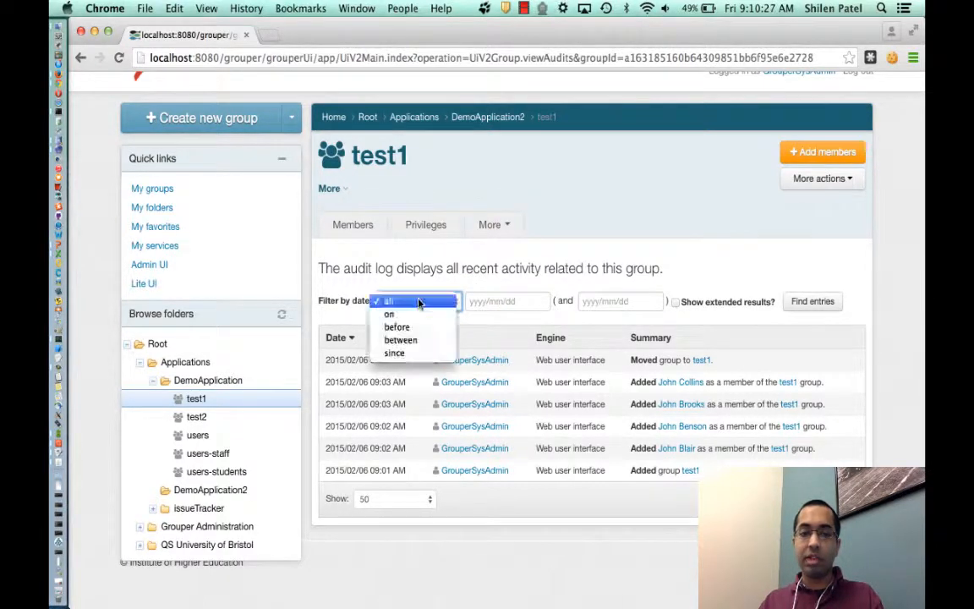
click(539, 269)
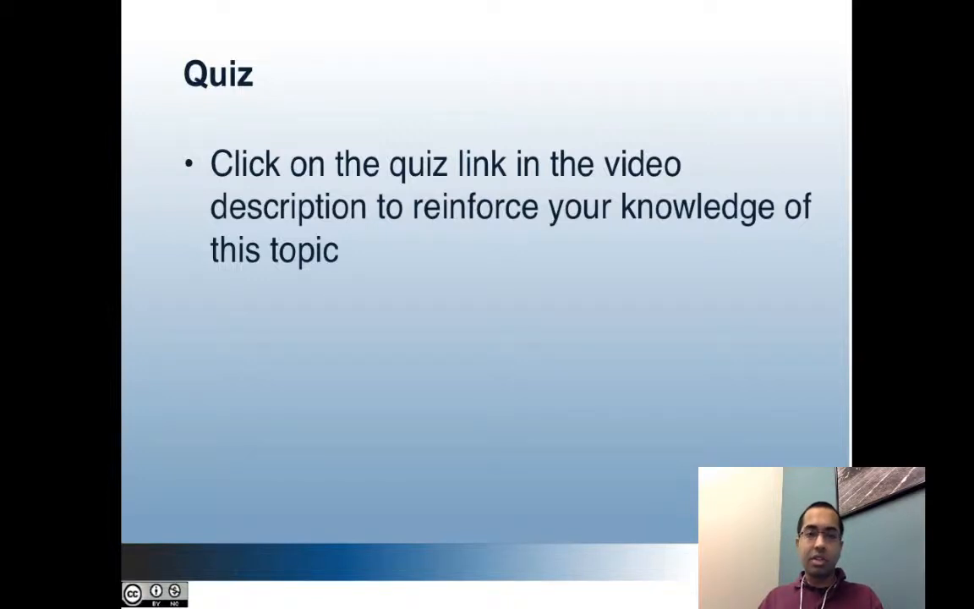
key(Right)
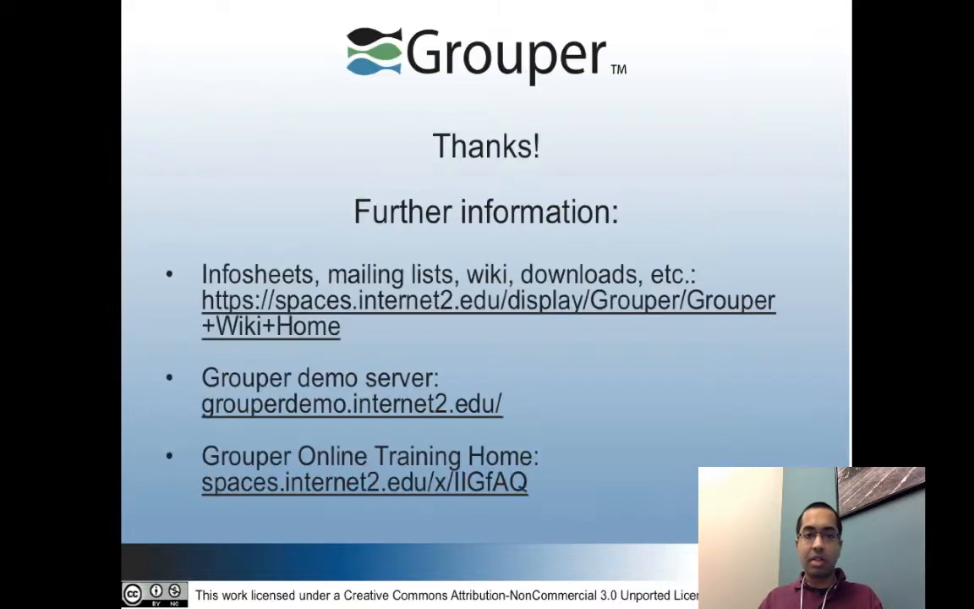